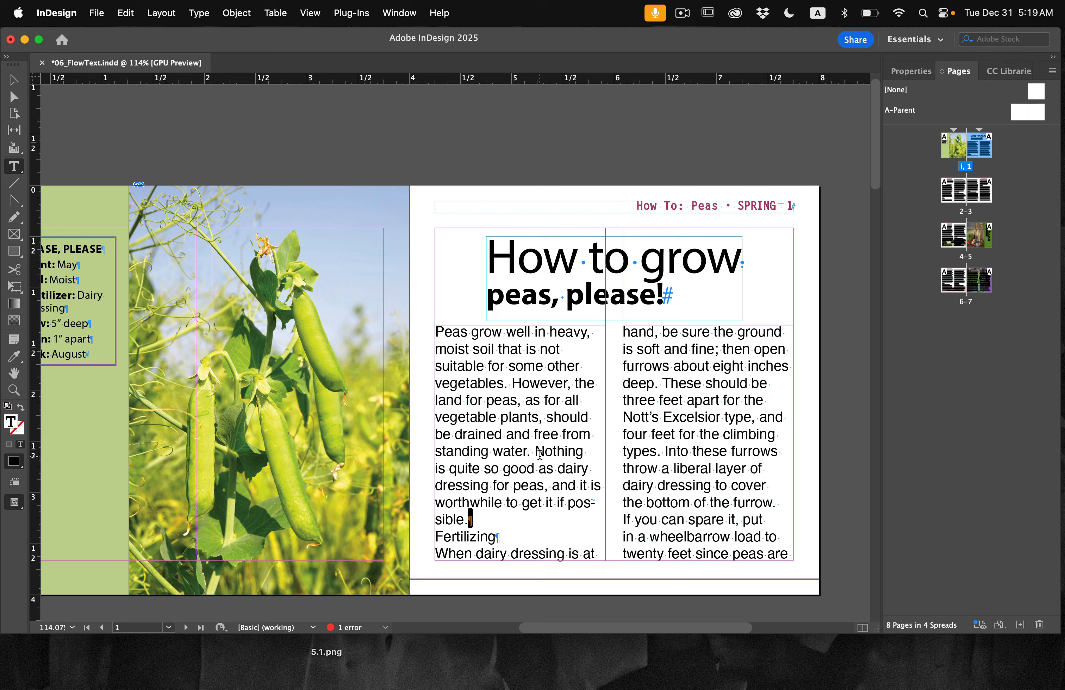
Step: Look through the flowed article text across the spreads from page 1 to page 4
{"action": "scroll", "coordinate": [540, 454], "scroll_direction": "down", "scroll_amount": 10}
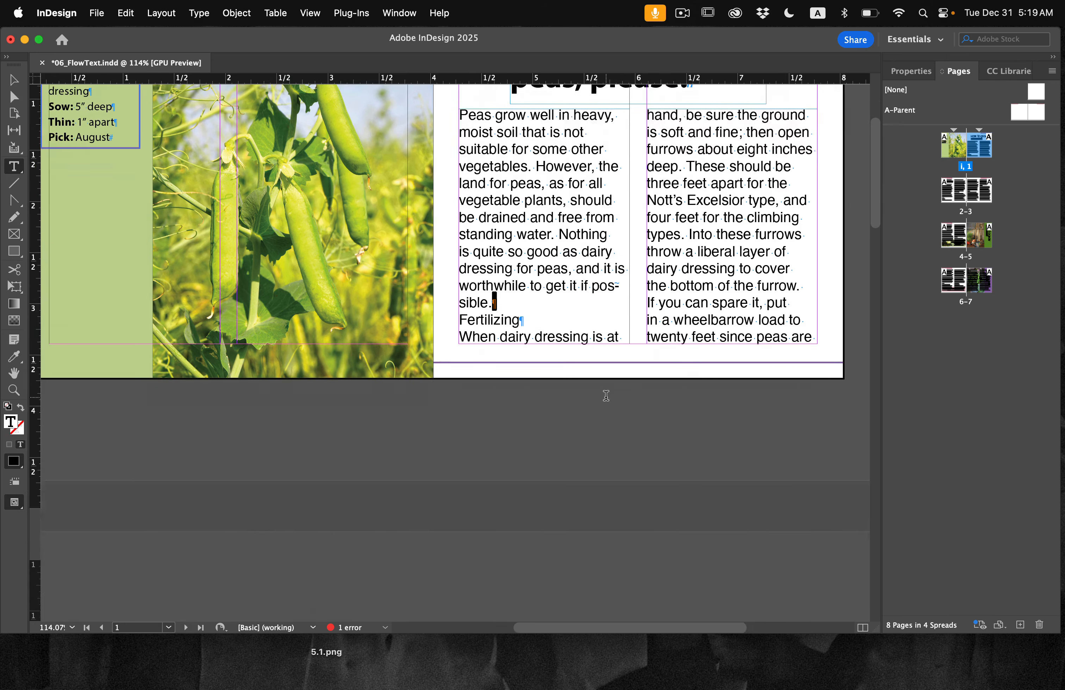
{"action": "scroll", "coordinate": [606, 396], "scroll_direction": "down", "scroll_amount": 8}
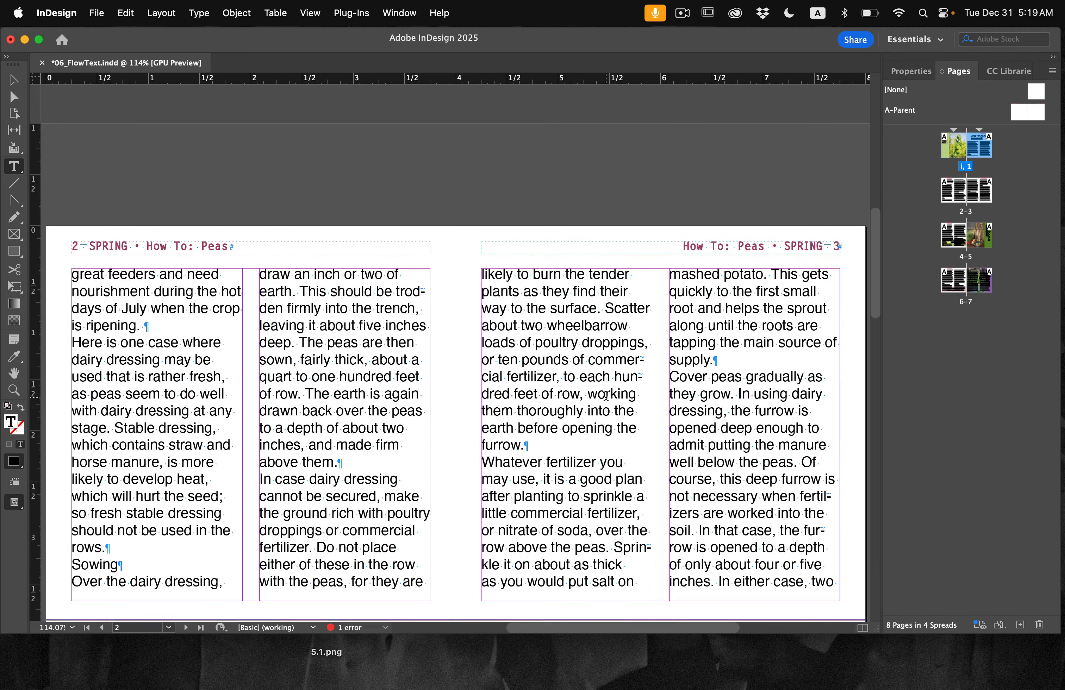
{"action": "scroll", "coordinate": [606, 396], "scroll_direction": "down", "scroll_amount": 1}
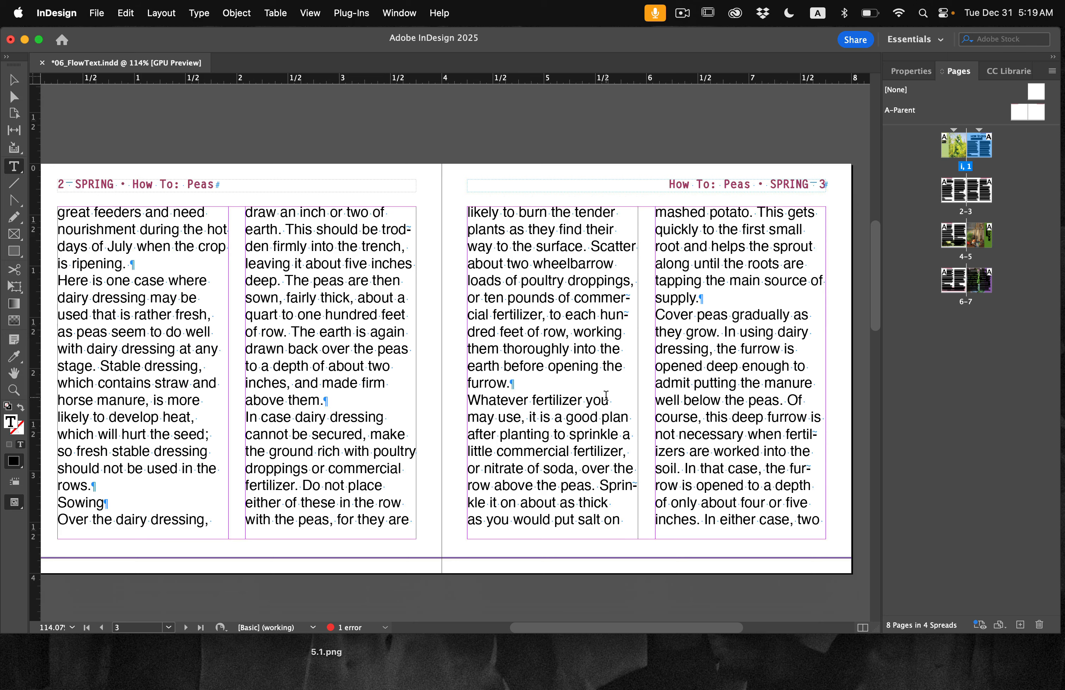
{"action": "scroll", "coordinate": [444, 446], "scroll_direction": "down", "scroll_amount": 1}
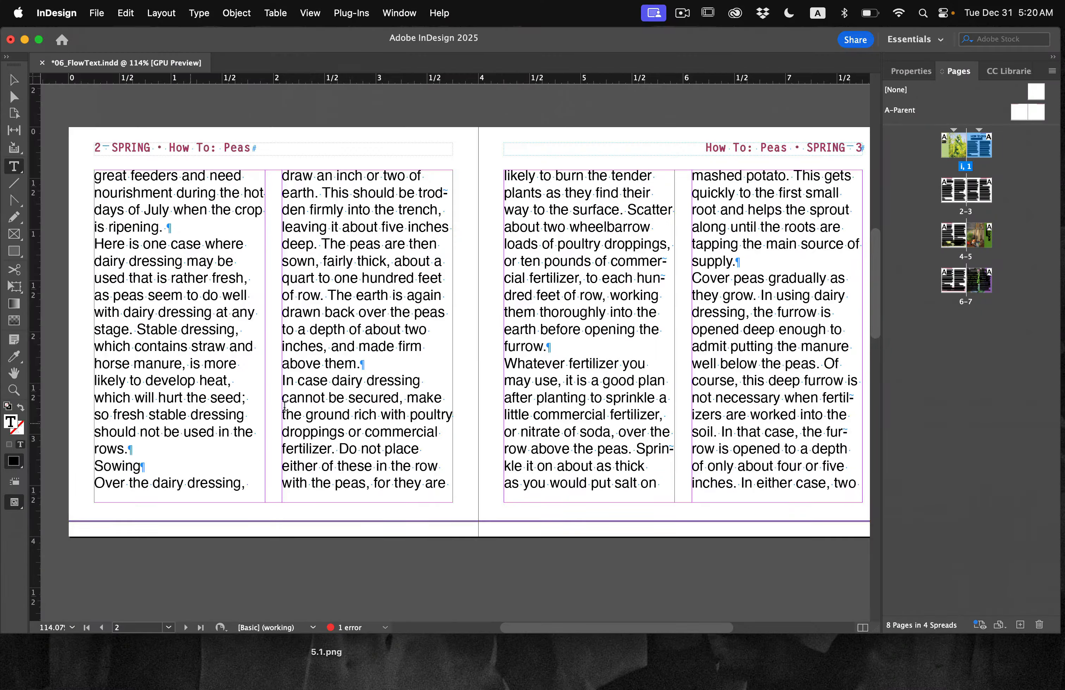
{"action": "scroll", "coordinate": [311, 405], "scroll_direction": "down", "scroll_amount": 10}
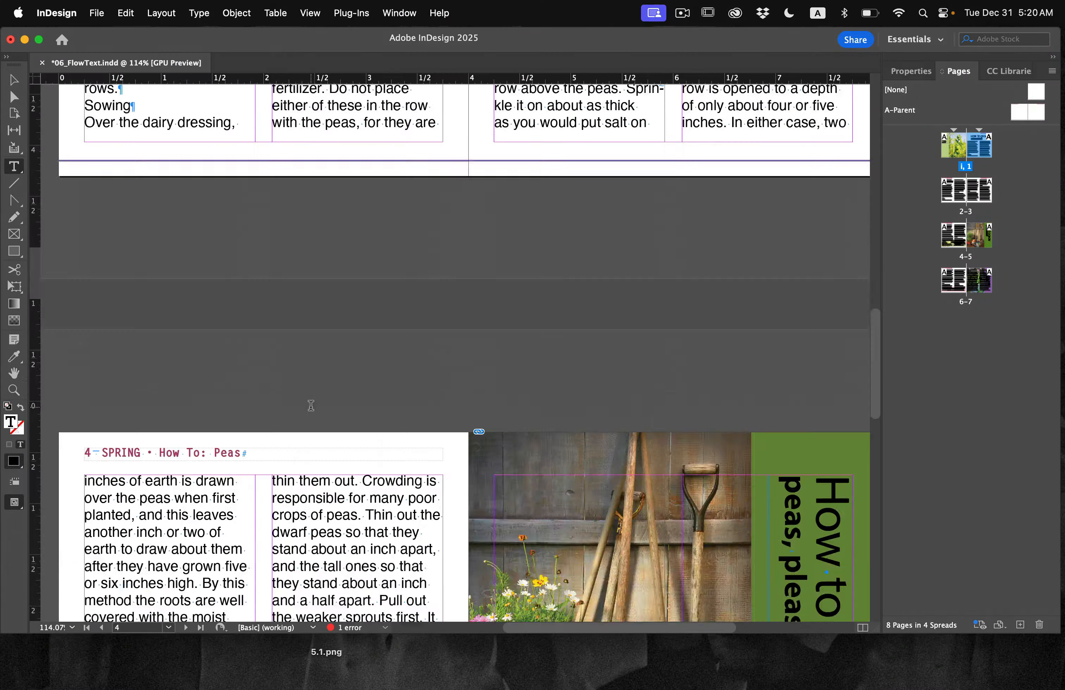
{"action": "scroll", "coordinate": [311, 406], "scroll_direction": "up", "scroll_amount": 15}
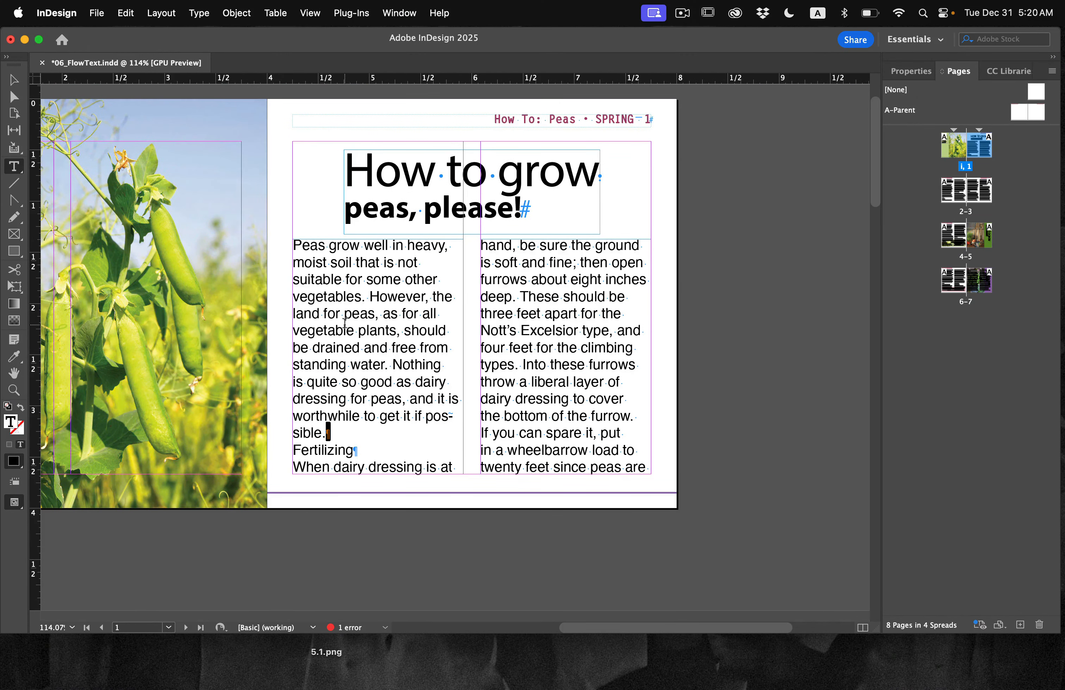
{"action": "scroll", "coordinate": [345, 322], "scroll_direction": "up", "scroll_amount": 2}
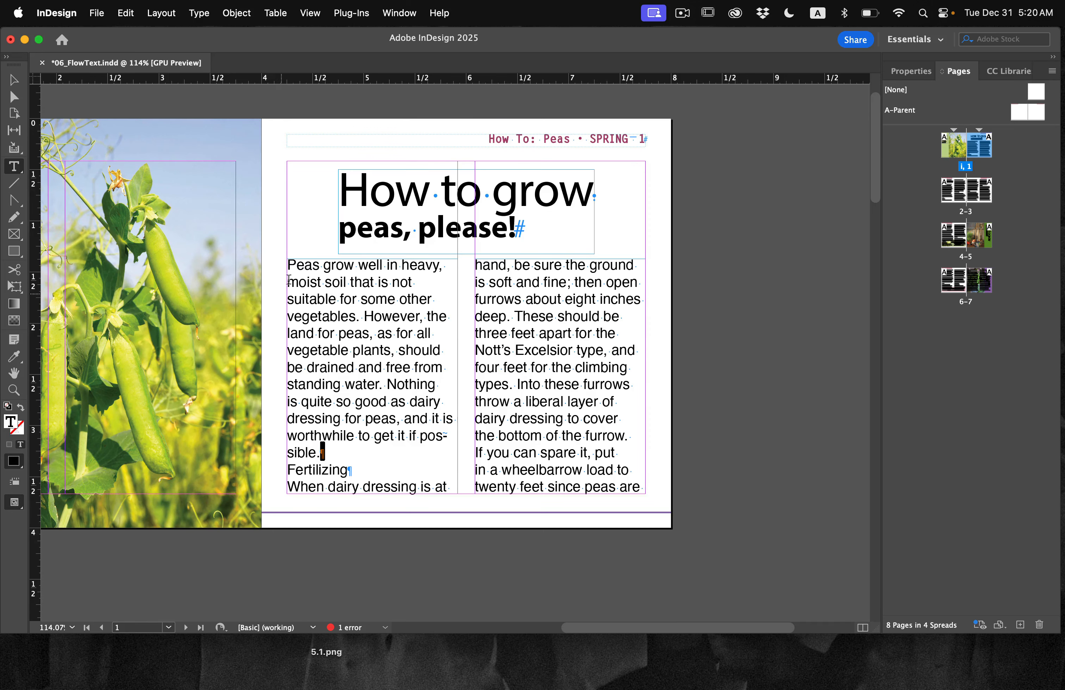
Step: Select the article's entire text story and apply the Body Paragraphs paragraph style to it
{"action": "left_click", "coordinate": [289, 267]}
{"action": "left_click", "coordinate": [126, 13]}
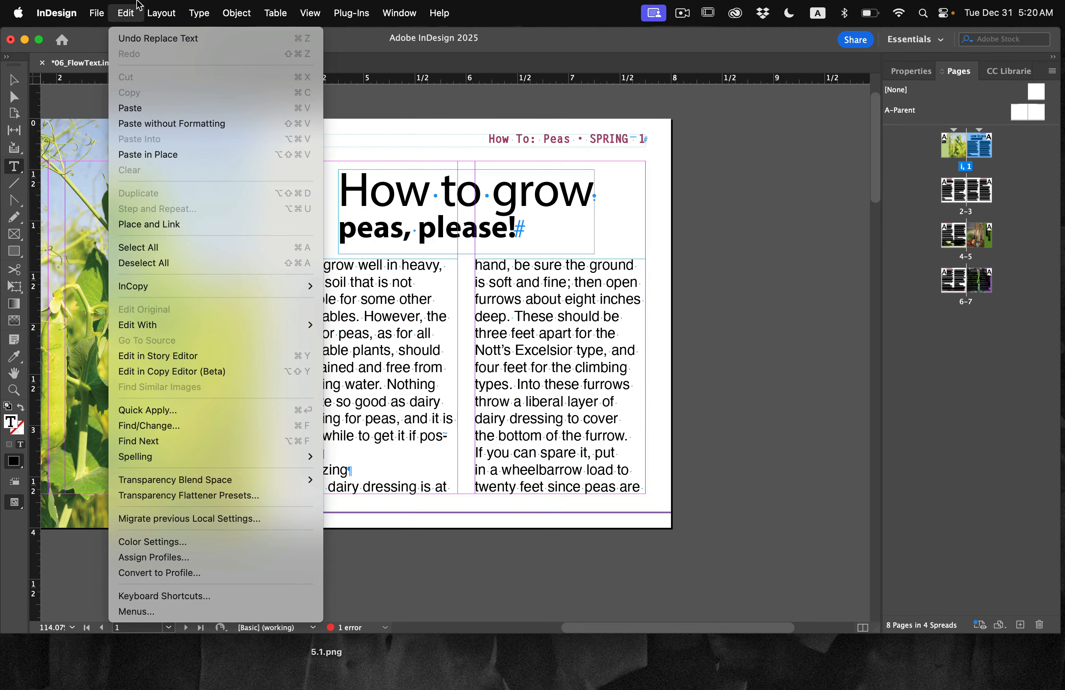
{"action": "left_click", "coordinate": [166, 248]}
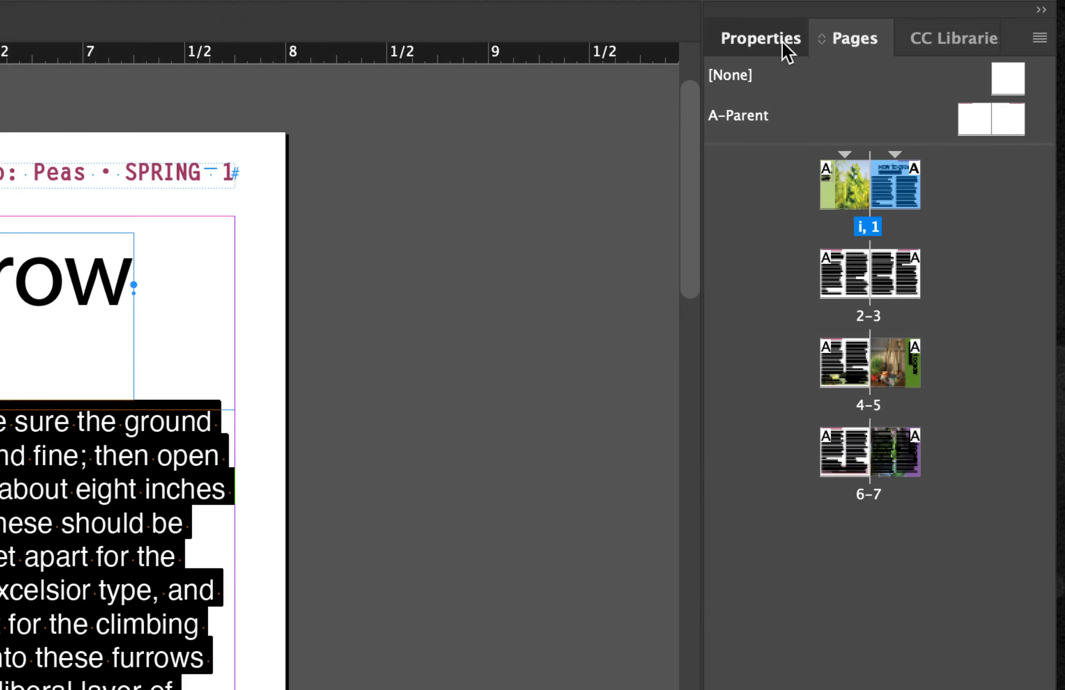
{"action": "left_click", "coordinate": [921, 72]}
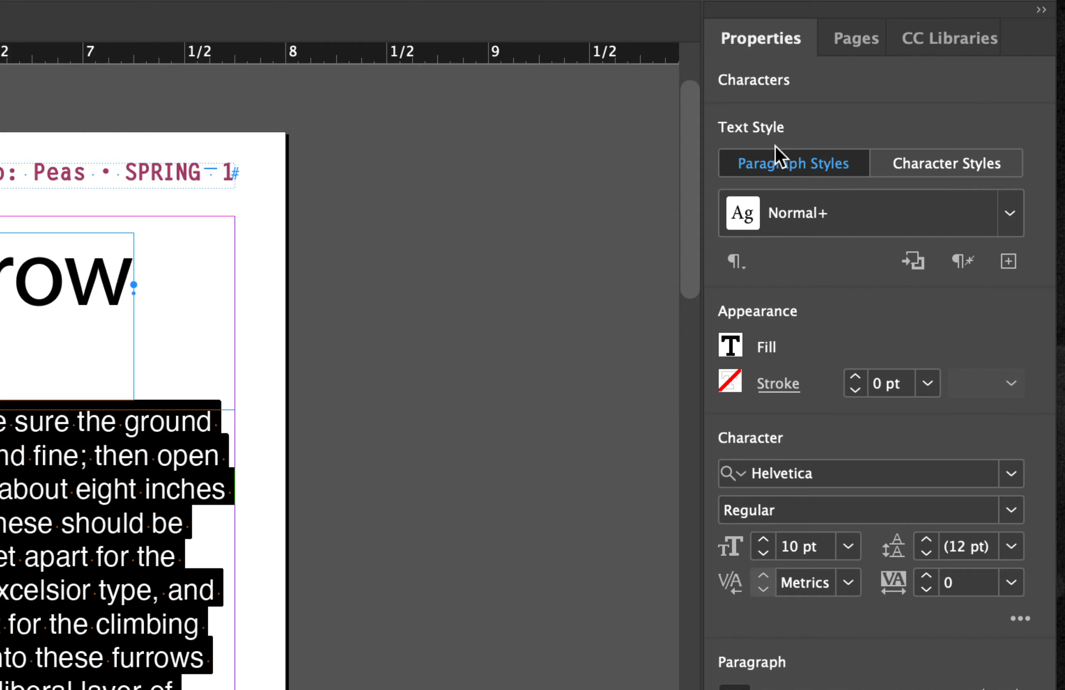
{"action": "left_click", "coordinate": [1010, 214]}
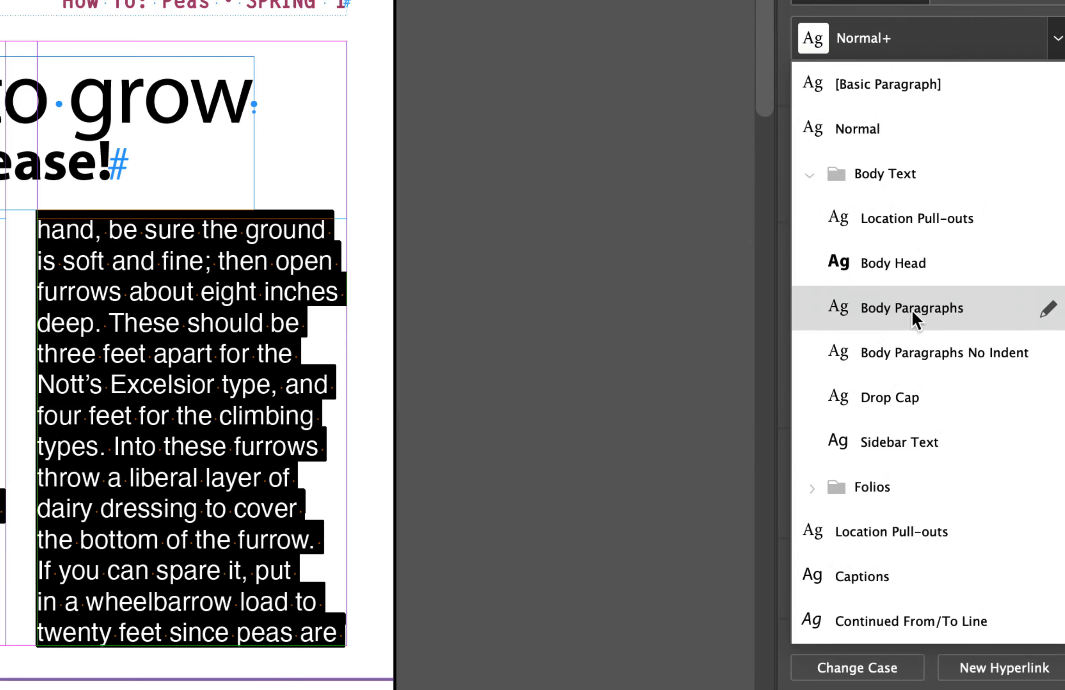
{"action": "left_click", "coordinate": [913, 313]}
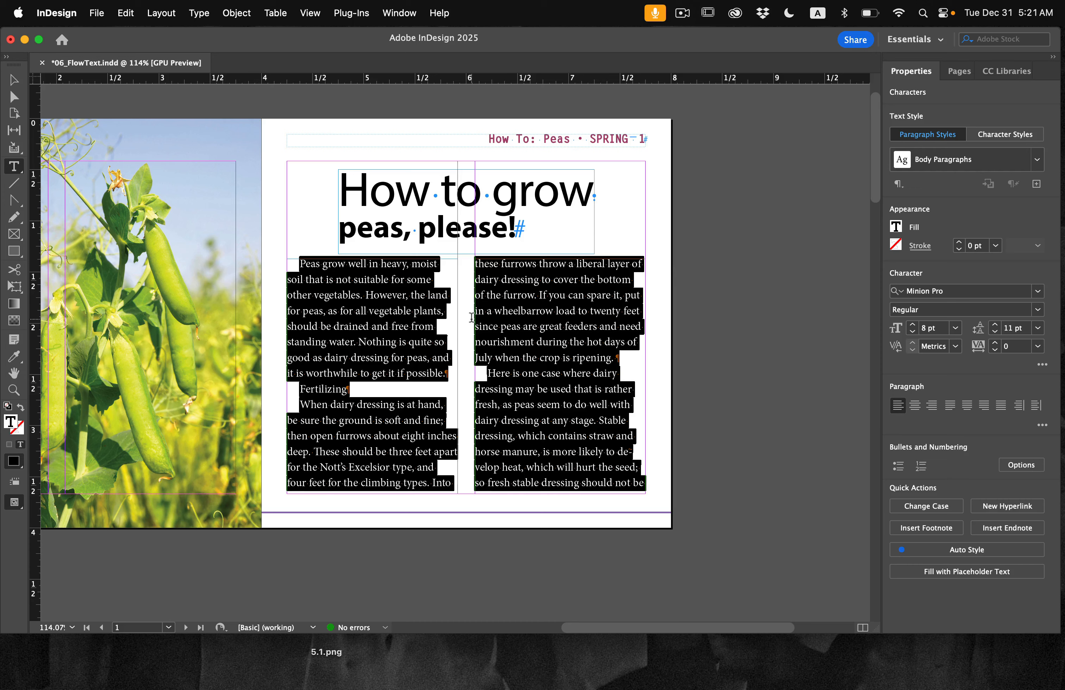
{"action": "left_click", "coordinate": [455, 322]}
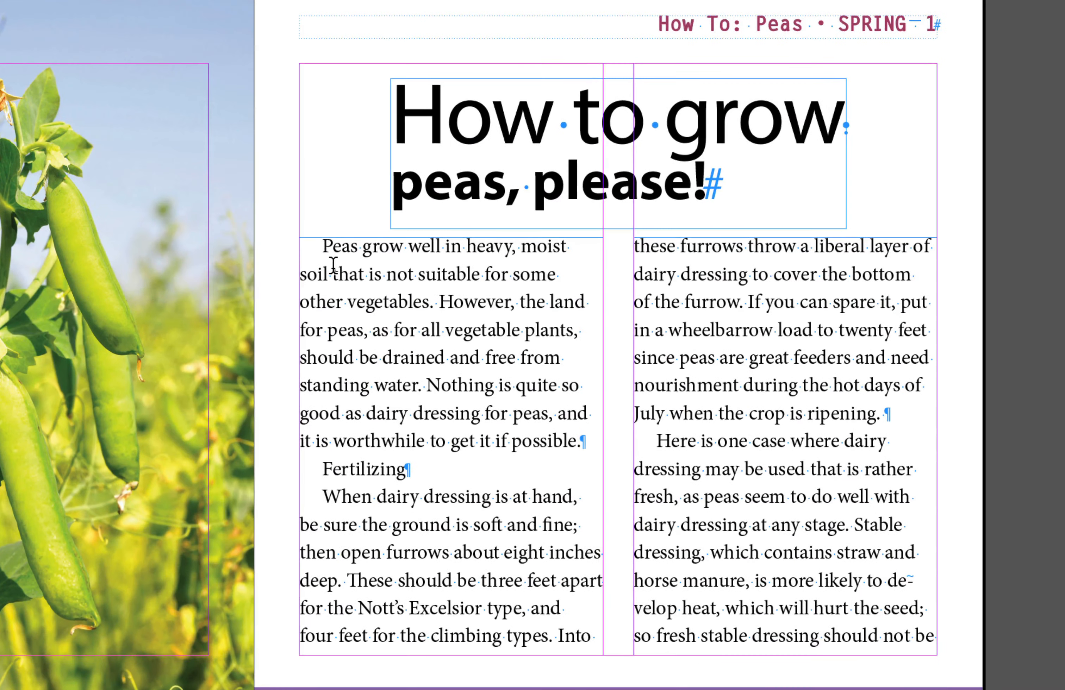
Step: Apply the Drop Cap paragraph style to the article's opening paragraph on page 1
{"action": "left_click", "coordinate": [333, 267]}
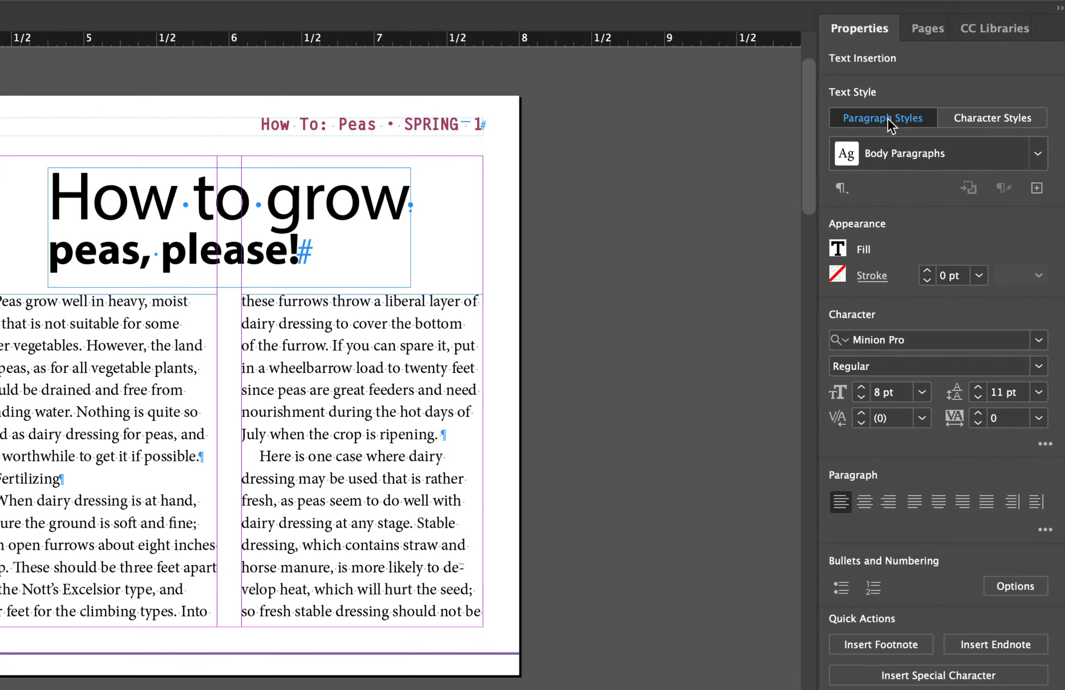
{"action": "left_click", "coordinate": [1038, 154]}
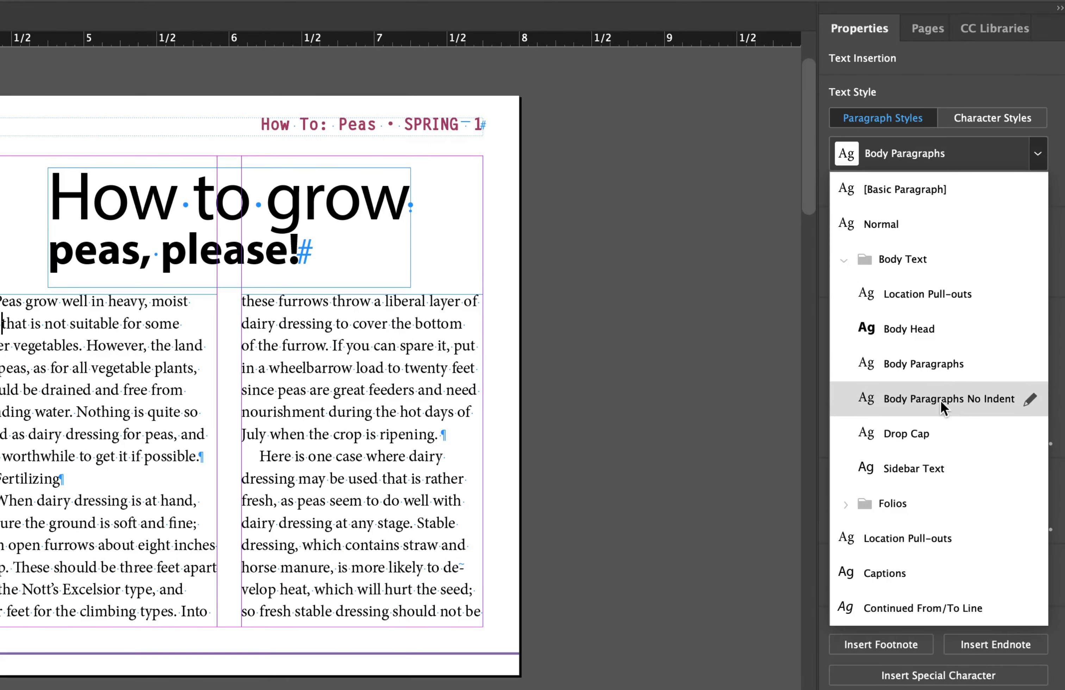
{"action": "left_click", "coordinate": [937, 424]}
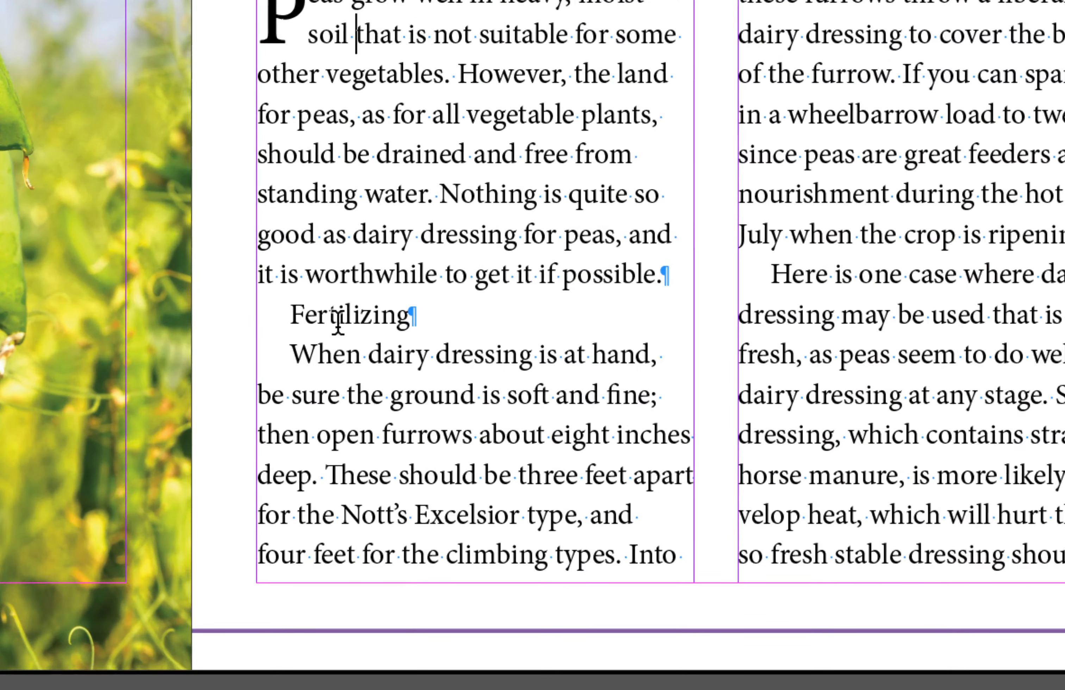
Step: Apply the Body Head style to the "Fertilizing" heading and Body Paragraphs No Indent to the paragraph directly below it
{"action": "triple_click", "coordinate": [339, 321]}
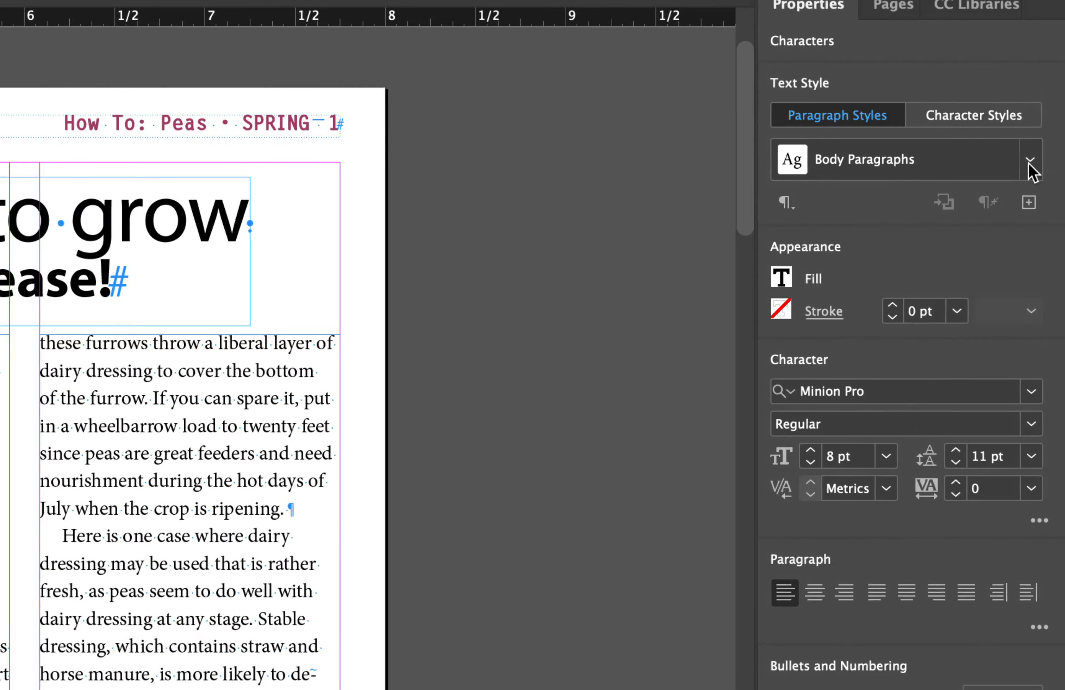
{"action": "left_click", "coordinate": [1037, 161]}
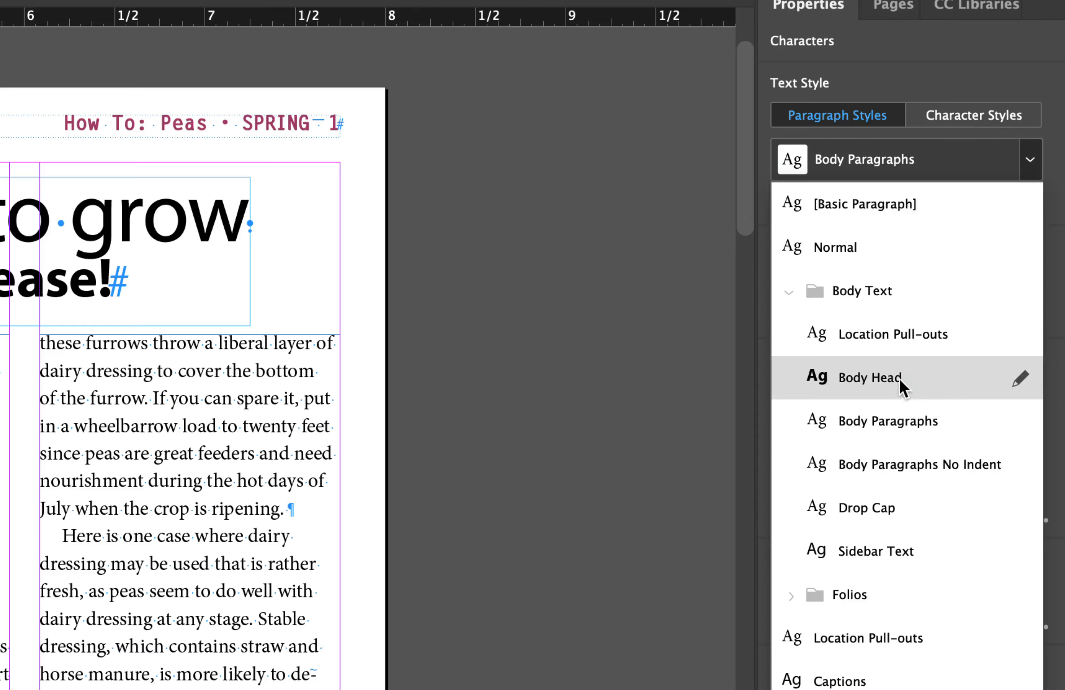
{"action": "left_click", "coordinate": [836, 377]}
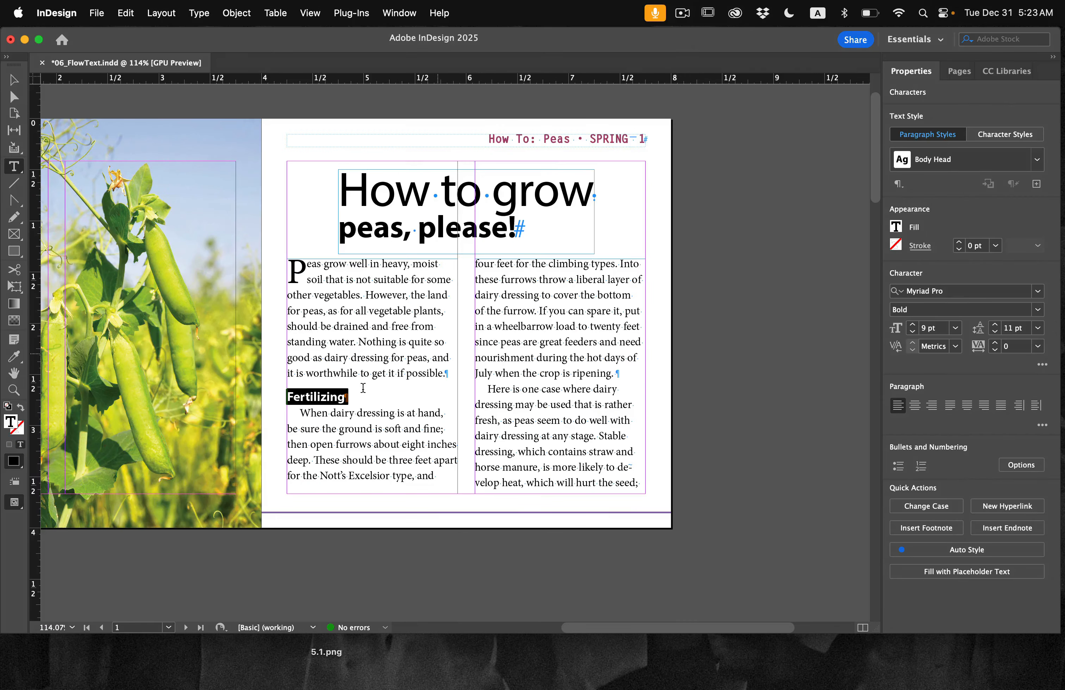
{"action": "left_click", "coordinate": [337, 419]}
{"action": "scroll", "coordinate": [341, 421], "scroll_direction": "left", "scroll_amount": 2}
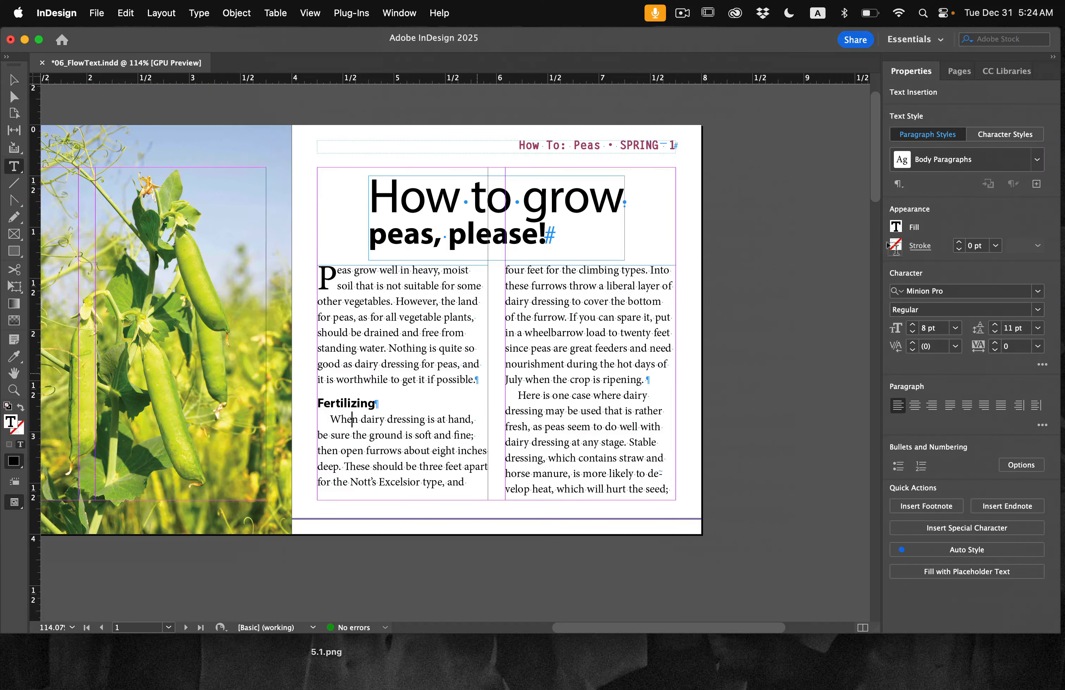
{"action": "left_click", "coordinate": [1037, 161]}
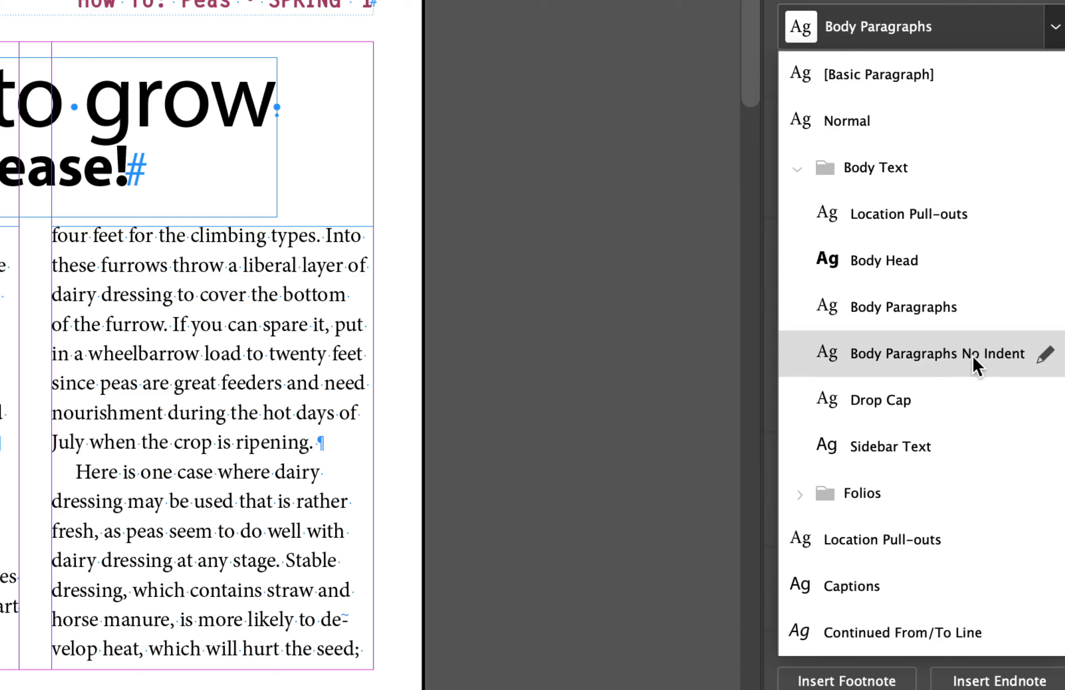
{"action": "left_click", "coordinate": [975, 355]}
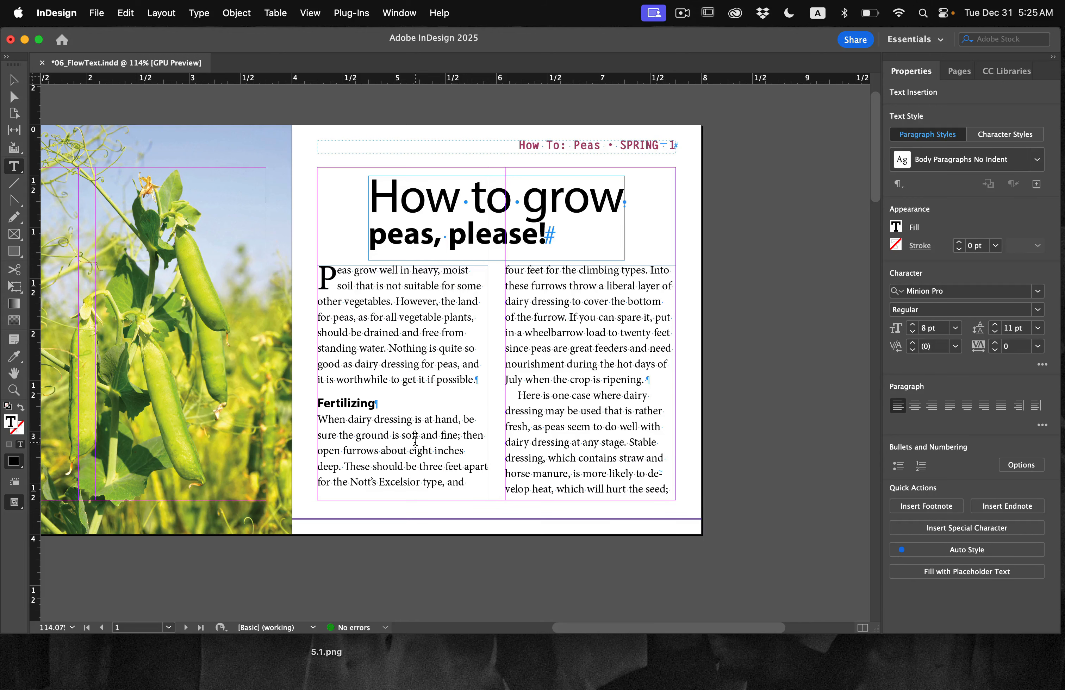
Step: On page 2, apply Body Head to the "Sowing" heading and Body Paragraphs No Indent to the paragraph that follows it
{"action": "scroll", "coordinate": [415, 441], "scroll_direction": "down", "scroll_amount": 8}
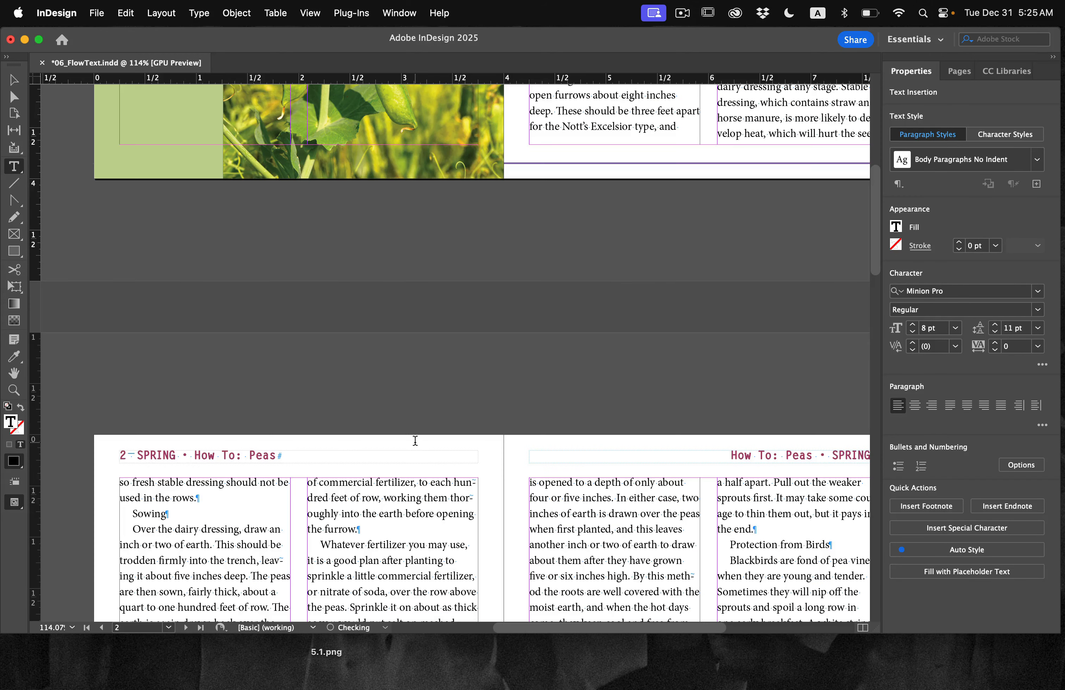
{"action": "scroll", "coordinate": [415, 441], "scroll_direction": "down", "scroll_amount": 10}
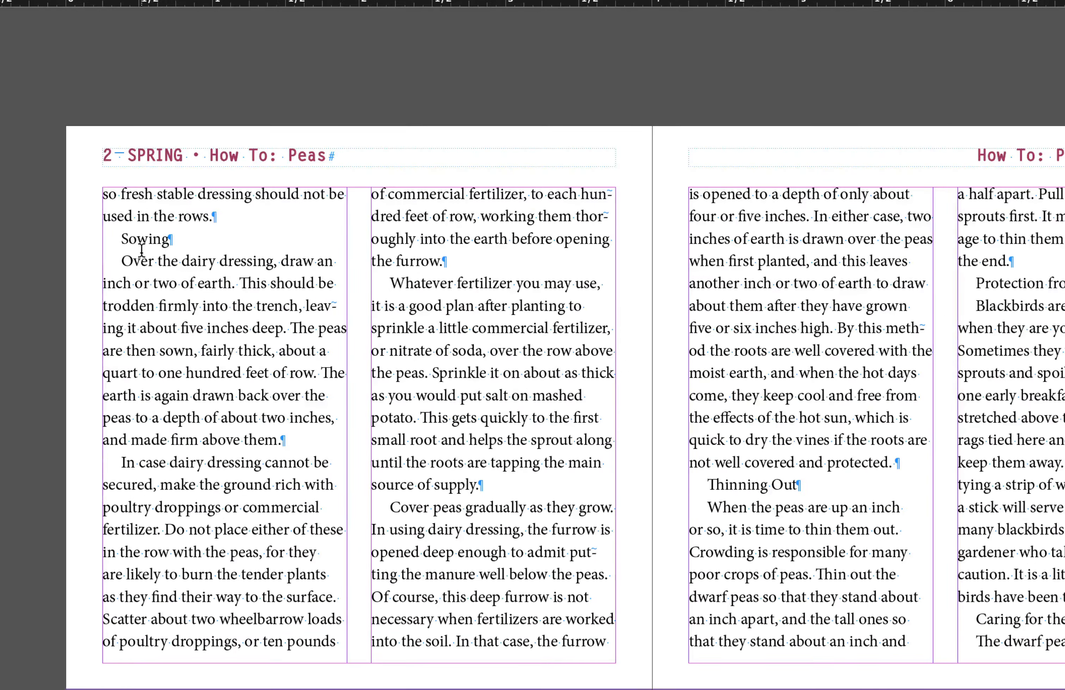
{"action": "double_click", "coordinate": [142, 246]}
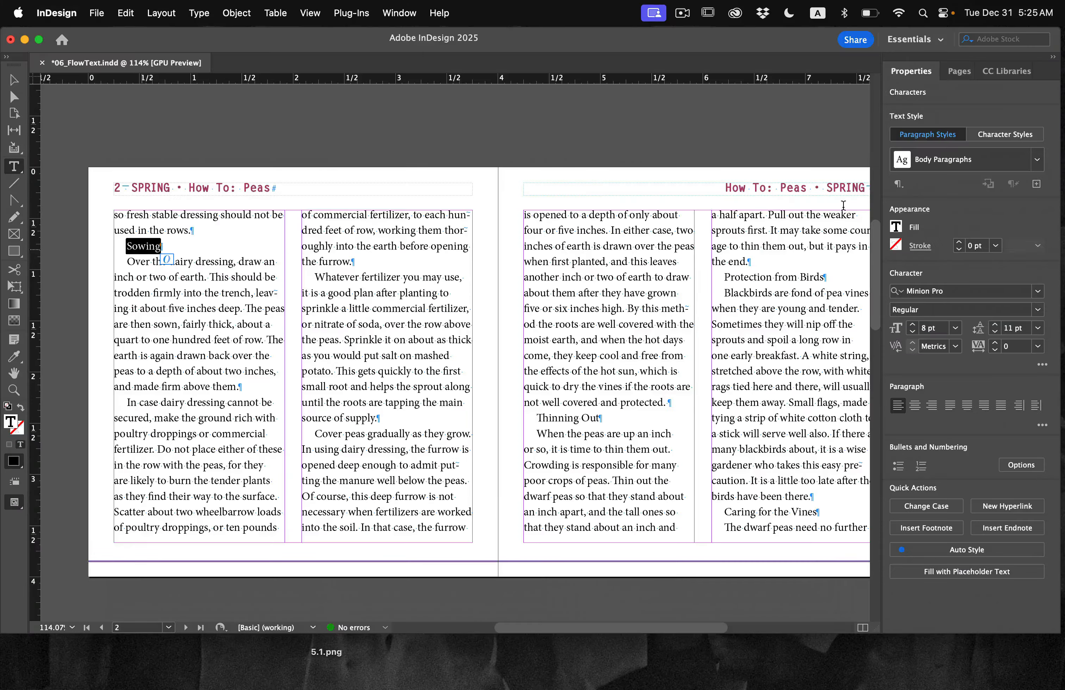
{"action": "left_click", "coordinate": [1037, 159]}
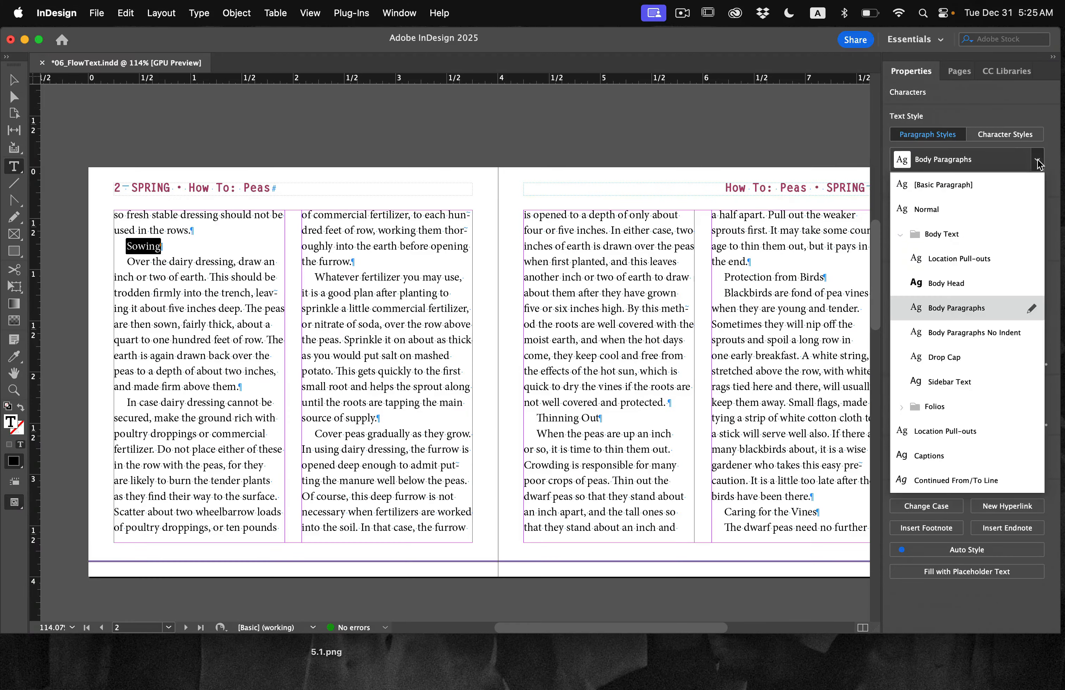
{"action": "left_click", "coordinate": [946, 284]}
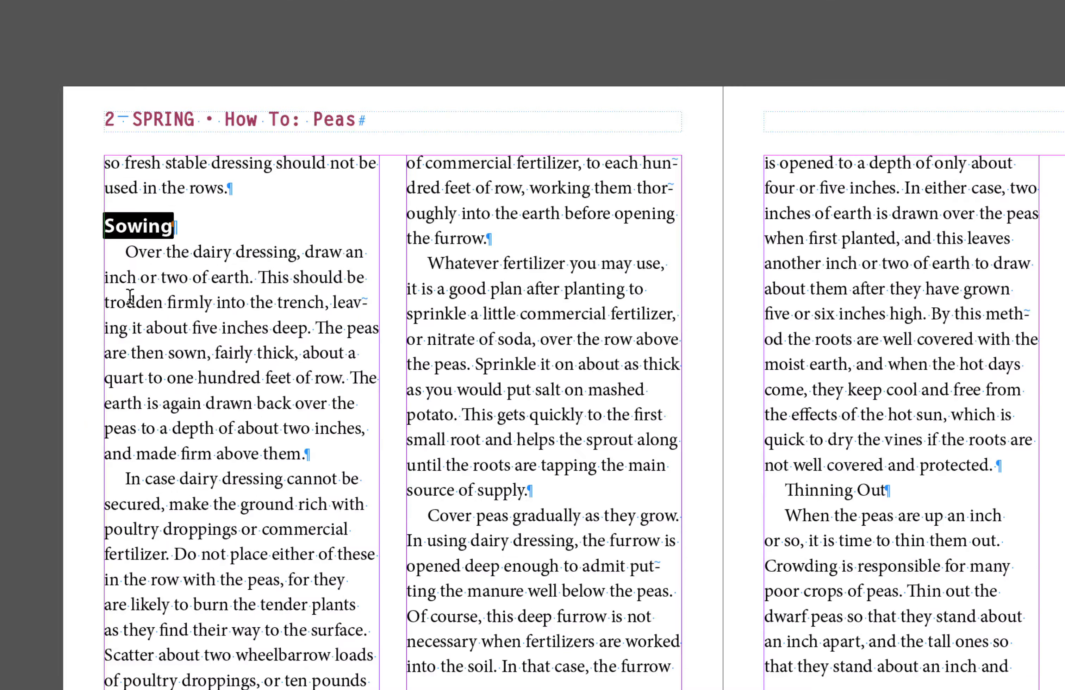
{"action": "left_click", "coordinate": [134, 286]}
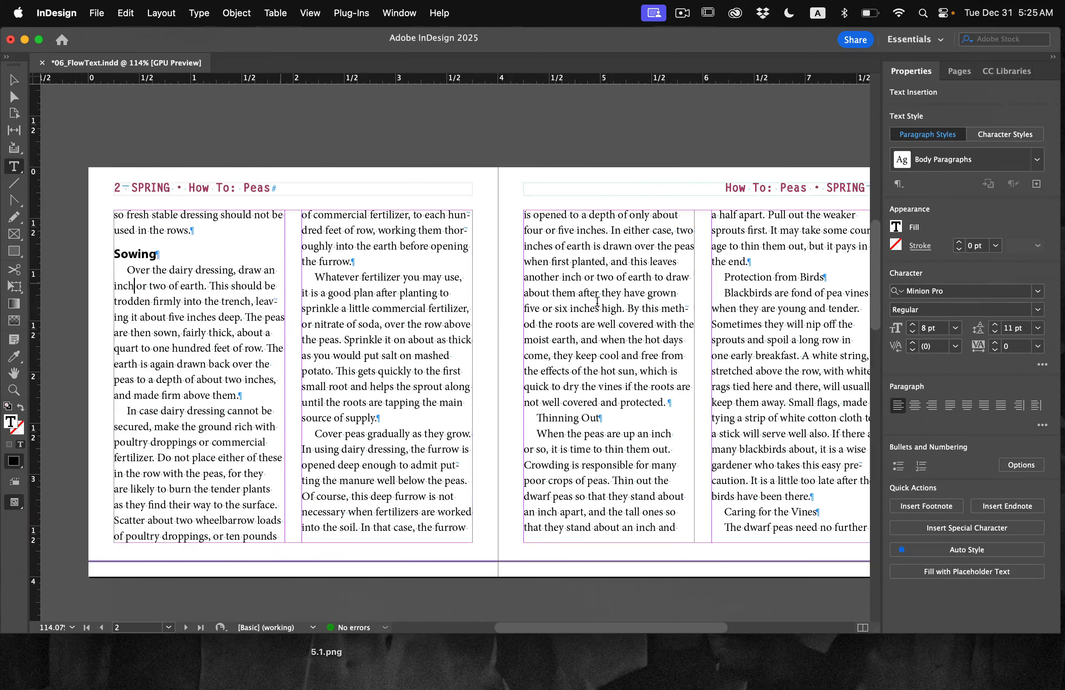
{"action": "left_click", "coordinate": [1038, 156]}
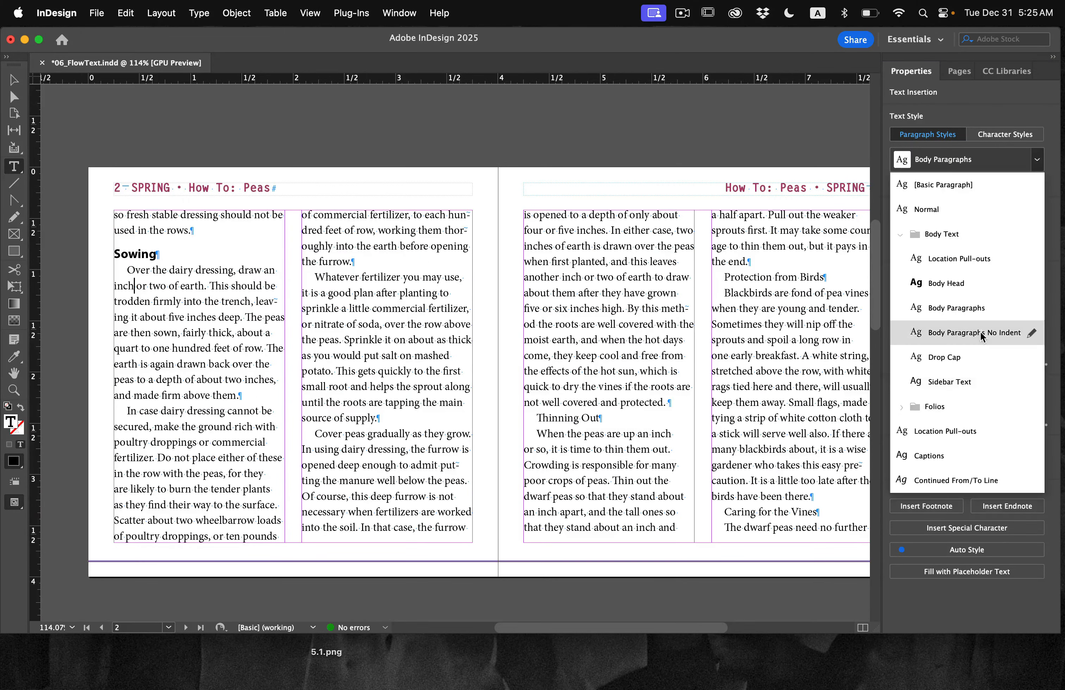
{"action": "left_click", "coordinate": [980, 332]}
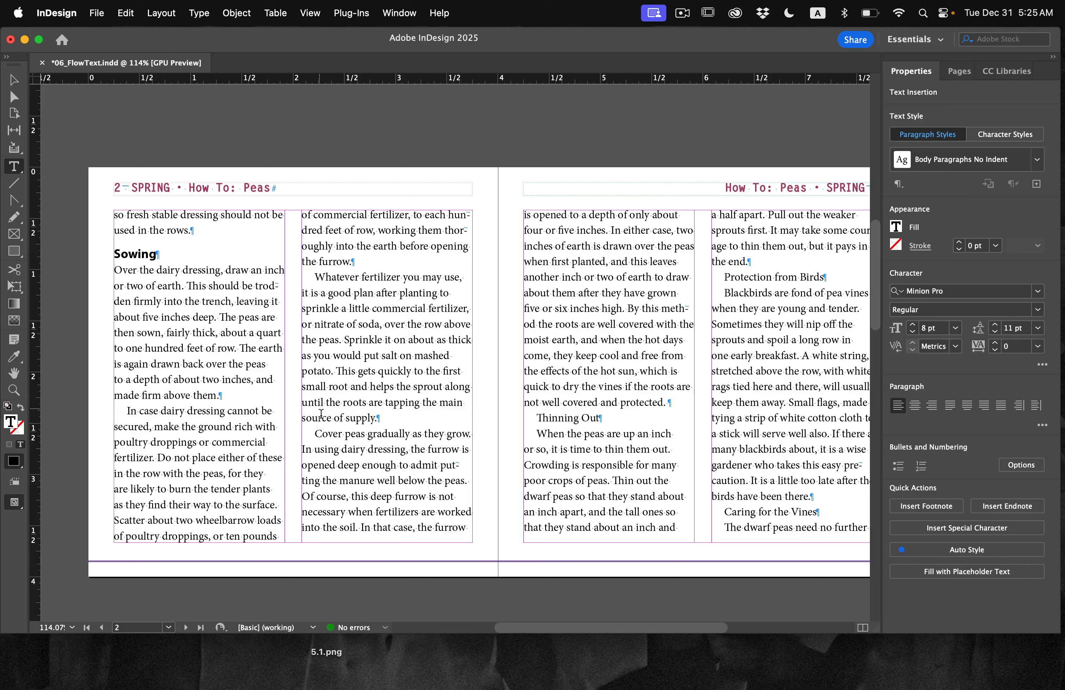
Step: On page 3, apply Body Head to the "Thinning Out" heading and Body Paragraphs No Indent to the paragraph below it
{"action": "scroll", "coordinate": [561, 321], "scroll_direction": "right", "scroll_amount": 4}
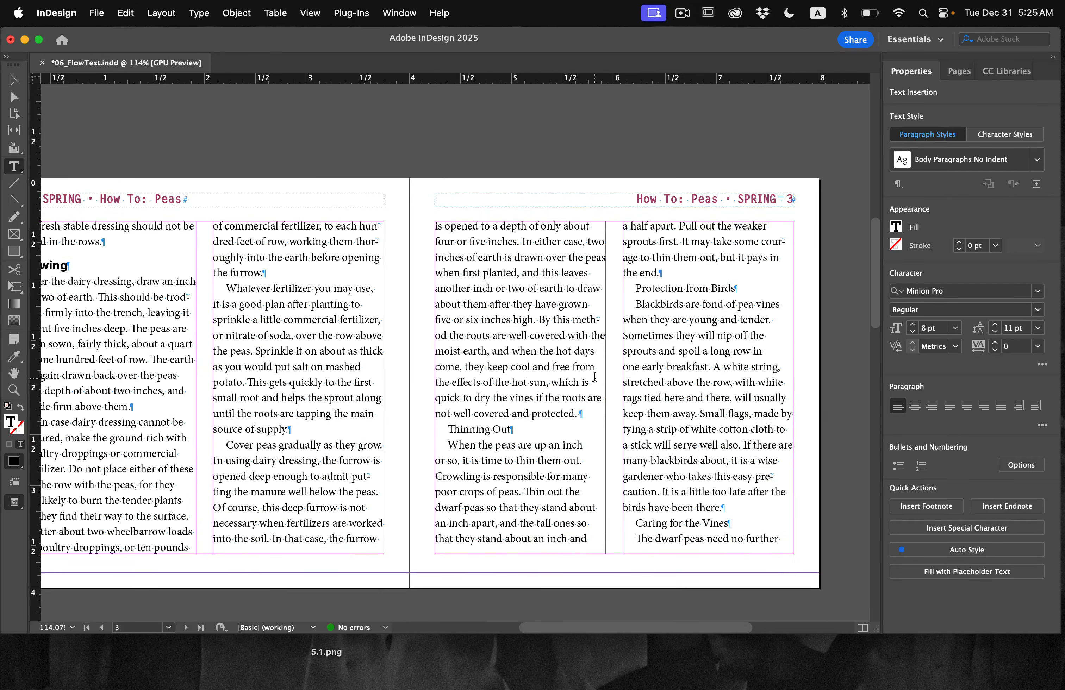
{"action": "triple_click", "coordinate": [492, 430]}
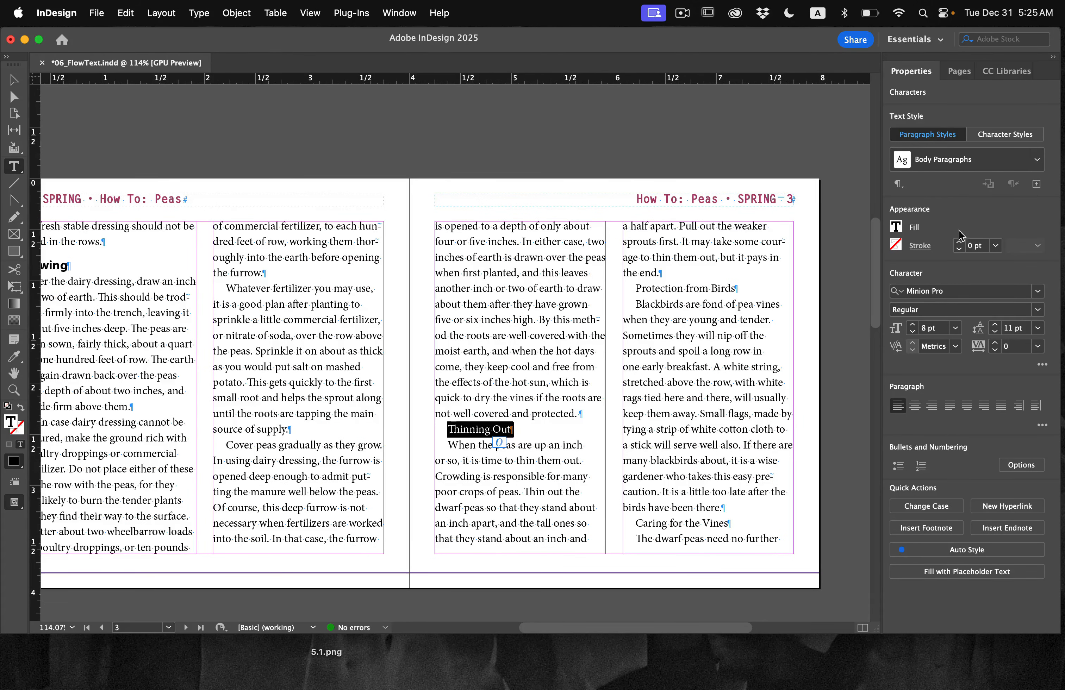
{"action": "left_click", "coordinate": [1037, 159]}
{"action": "left_click", "coordinate": [963, 279]}
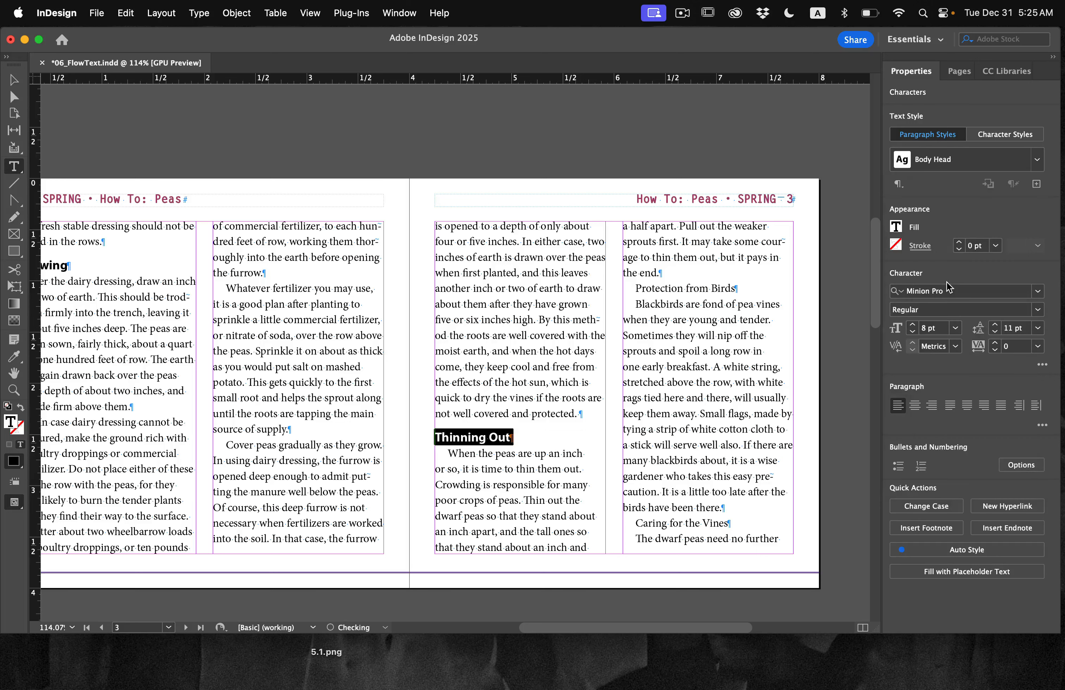
{"action": "left_click", "coordinate": [466, 469]}
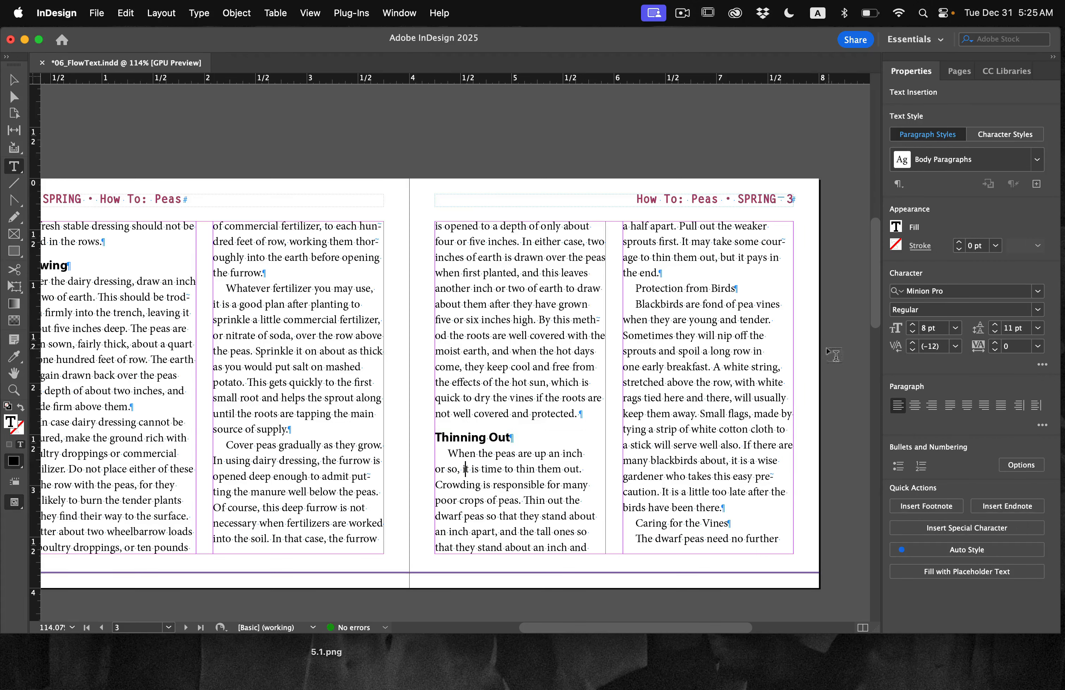
{"action": "left_click", "coordinate": [1038, 159]}
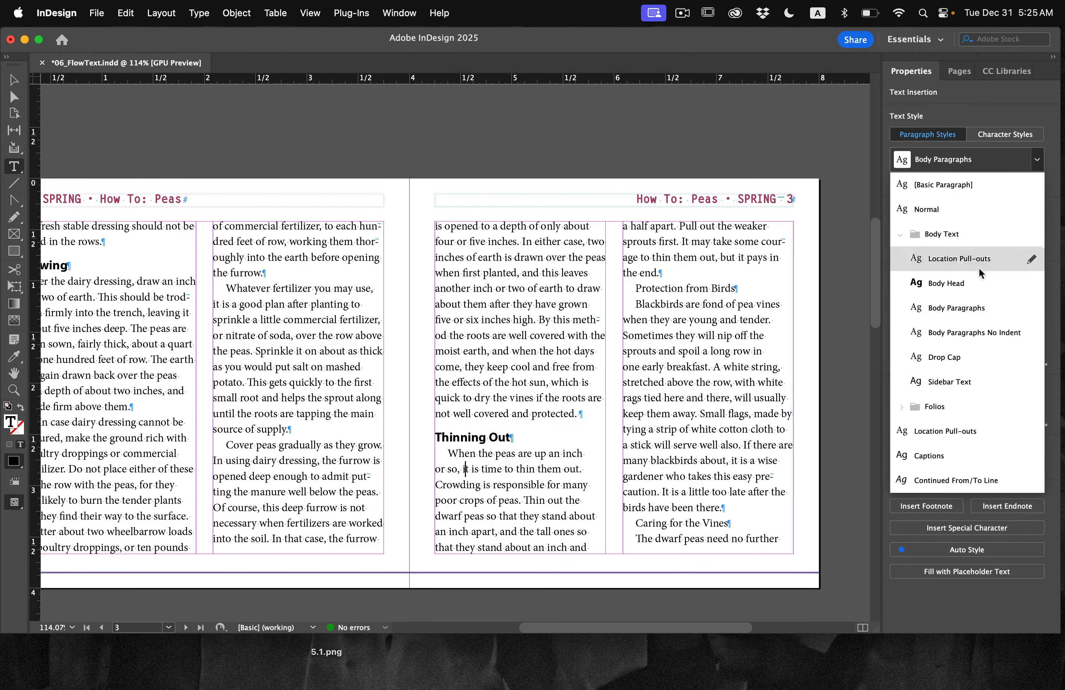
{"action": "left_click", "coordinate": [956, 333]}
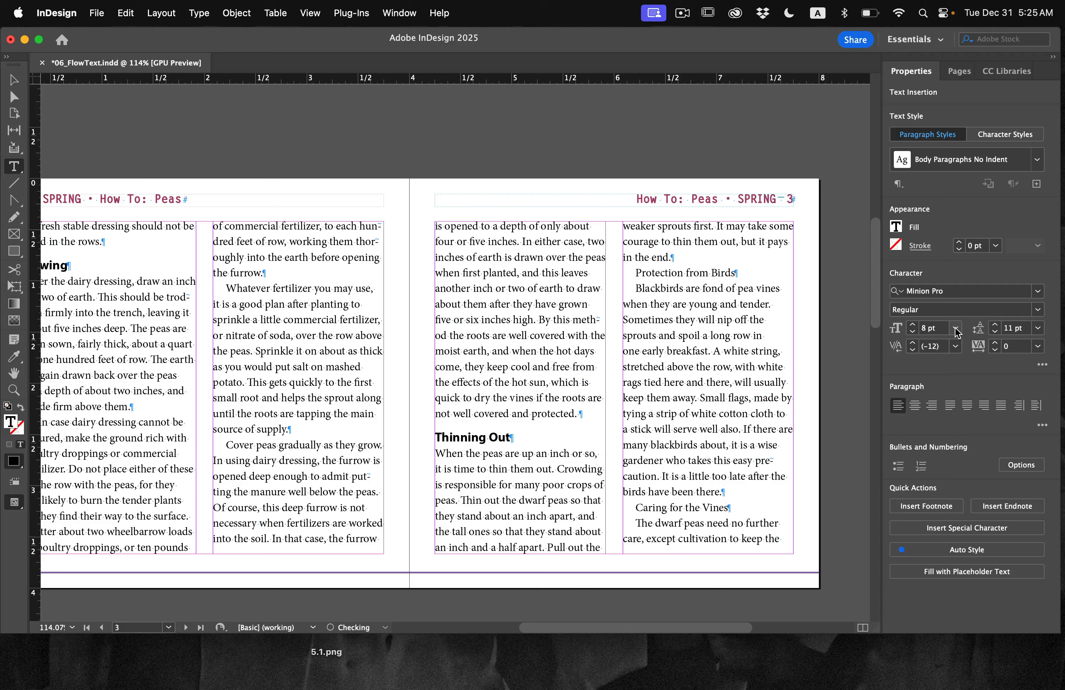
Step: Apply Body Head to the "Protection from Birds" heading and Body Paragraphs No Indent to the blackbirds paragraph directly below it
{"action": "triple_click", "coordinate": [678, 273]}
{"action": "left_click", "coordinate": [1038, 159]}
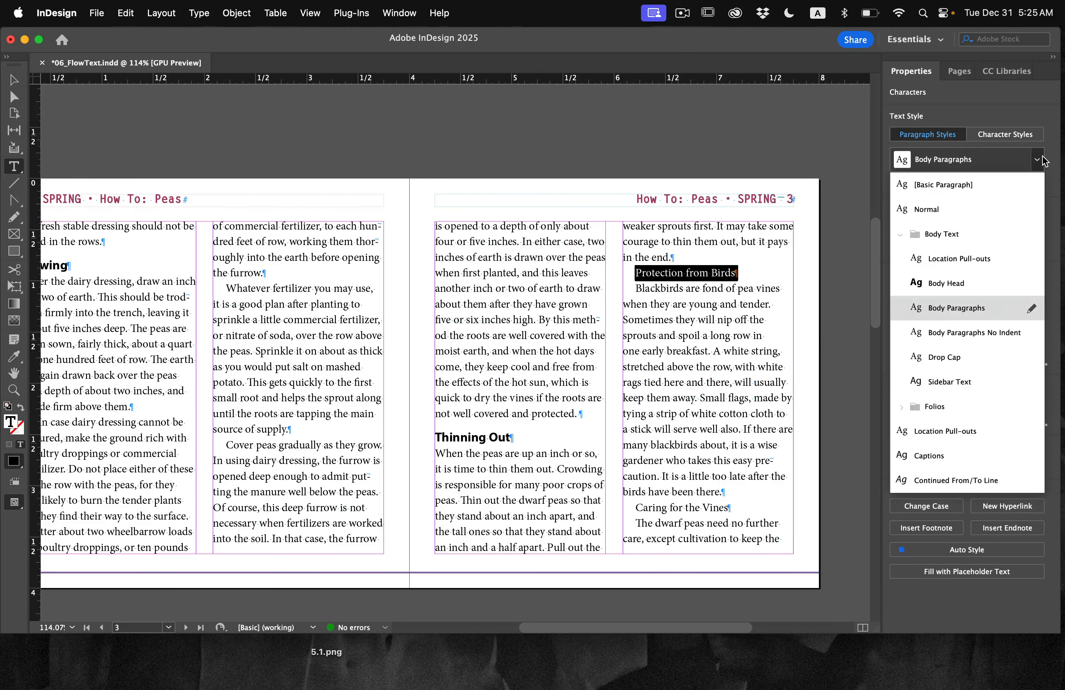
{"action": "left_click", "coordinate": [959, 286]}
{"action": "left_click", "coordinate": [649, 312]}
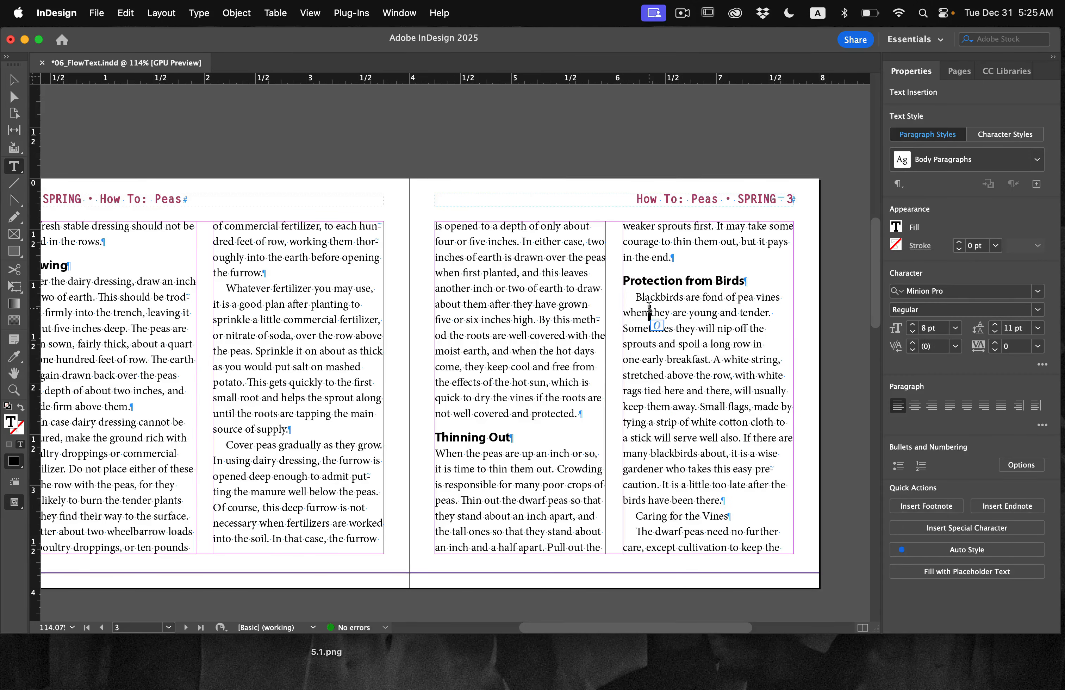
{"action": "left_click", "coordinate": [1038, 160]}
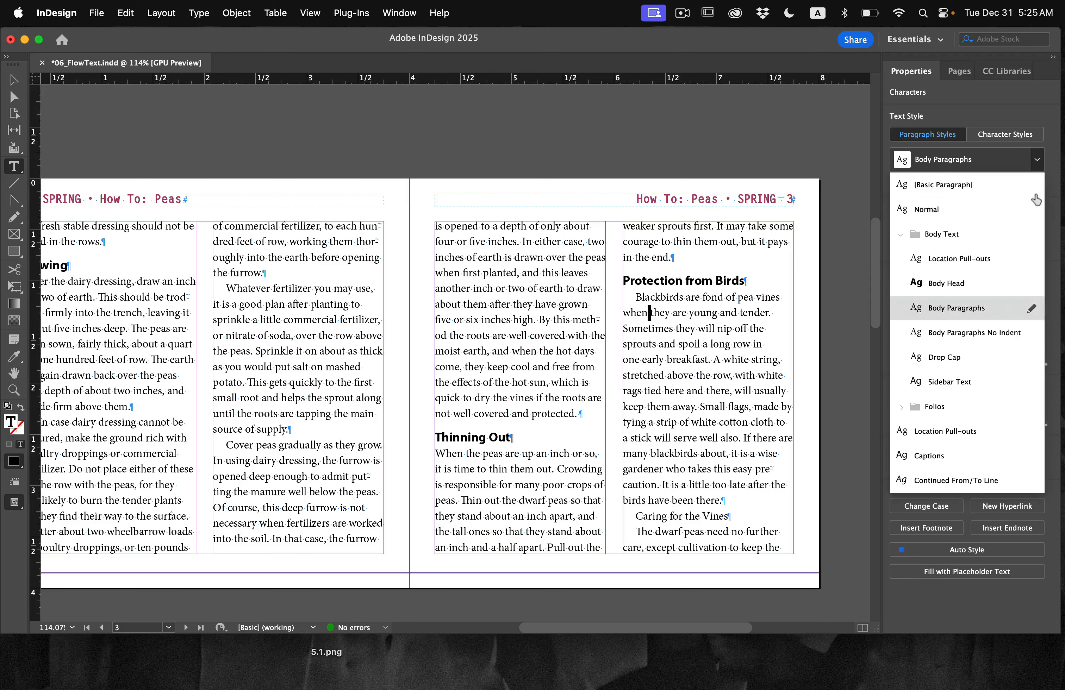
{"action": "left_click", "coordinate": [971, 333]}
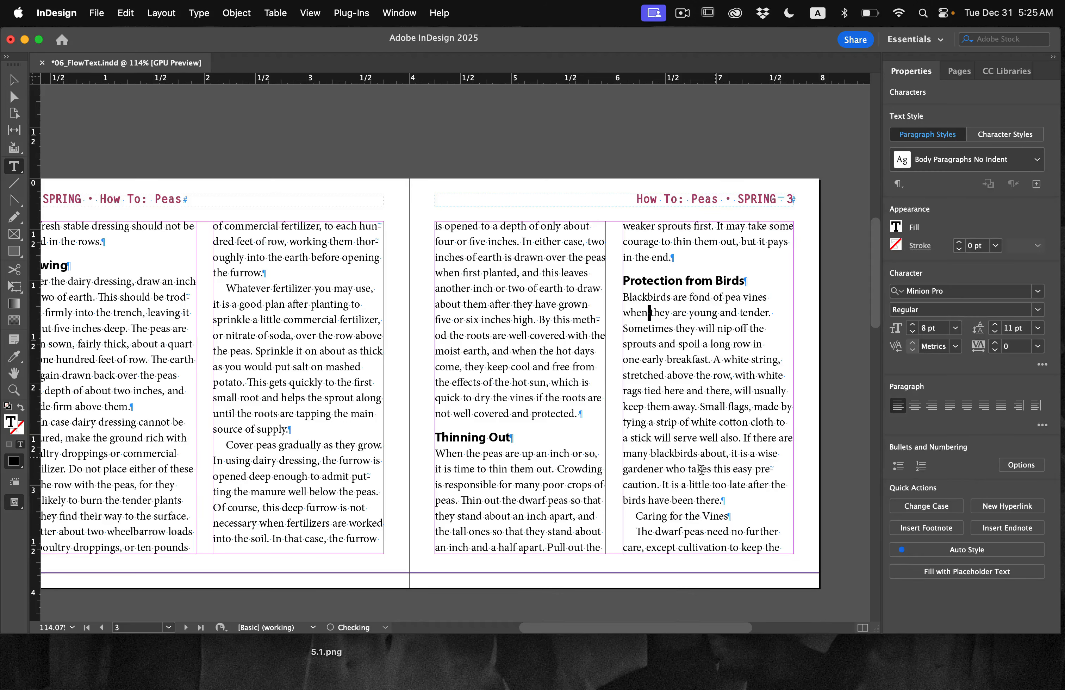
Step: Apply Body Head to the "Caring for the Vines" heading and Body Paragraphs No Indent to the paragraph that follows it
{"action": "left_click", "coordinate": [658, 522]}
{"action": "left_click", "coordinate": [1037, 161]}
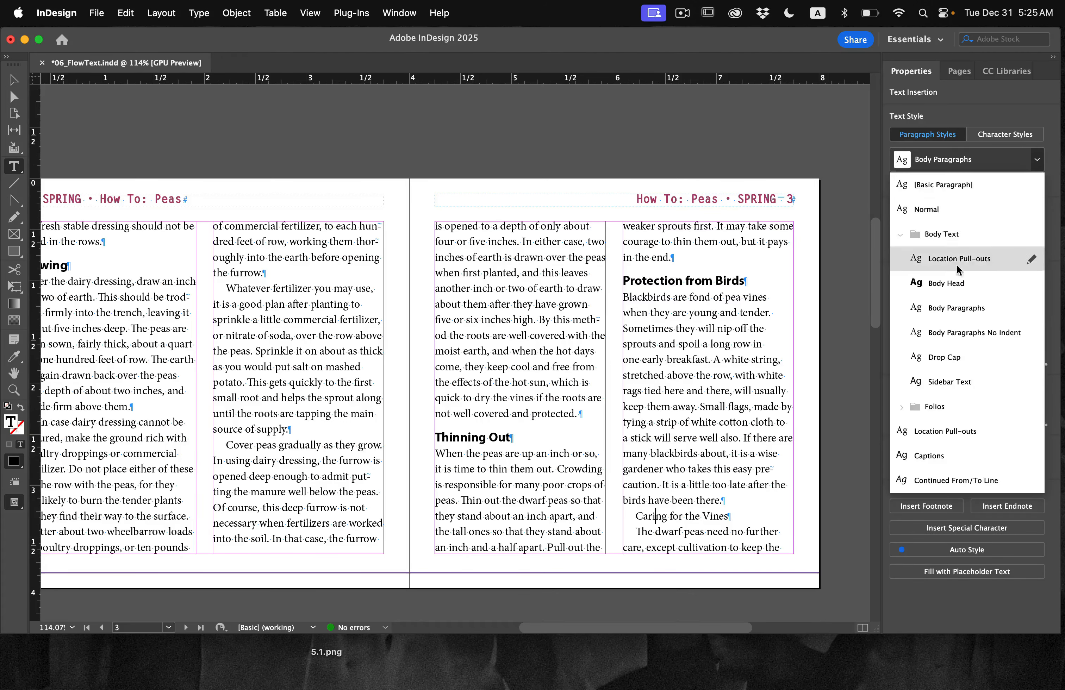
{"action": "left_click", "coordinate": [942, 281]}
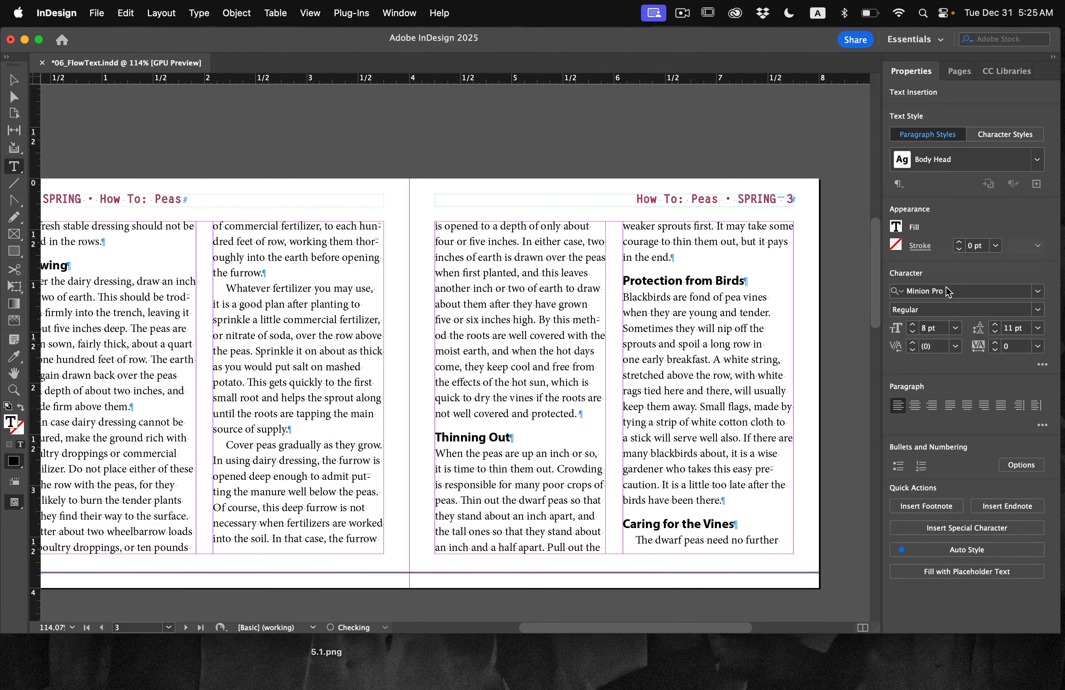
{"action": "left_click", "coordinate": [663, 538]}
{"action": "left_click", "coordinate": [1004, 159]}
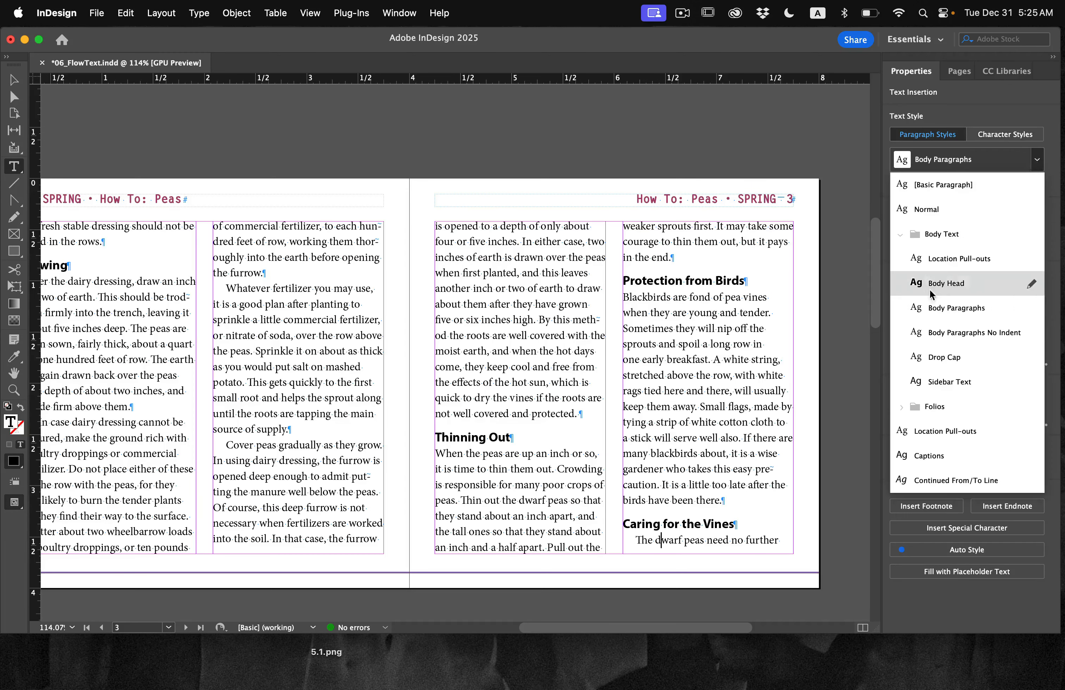
{"action": "left_click", "coordinate": [938, 329]}
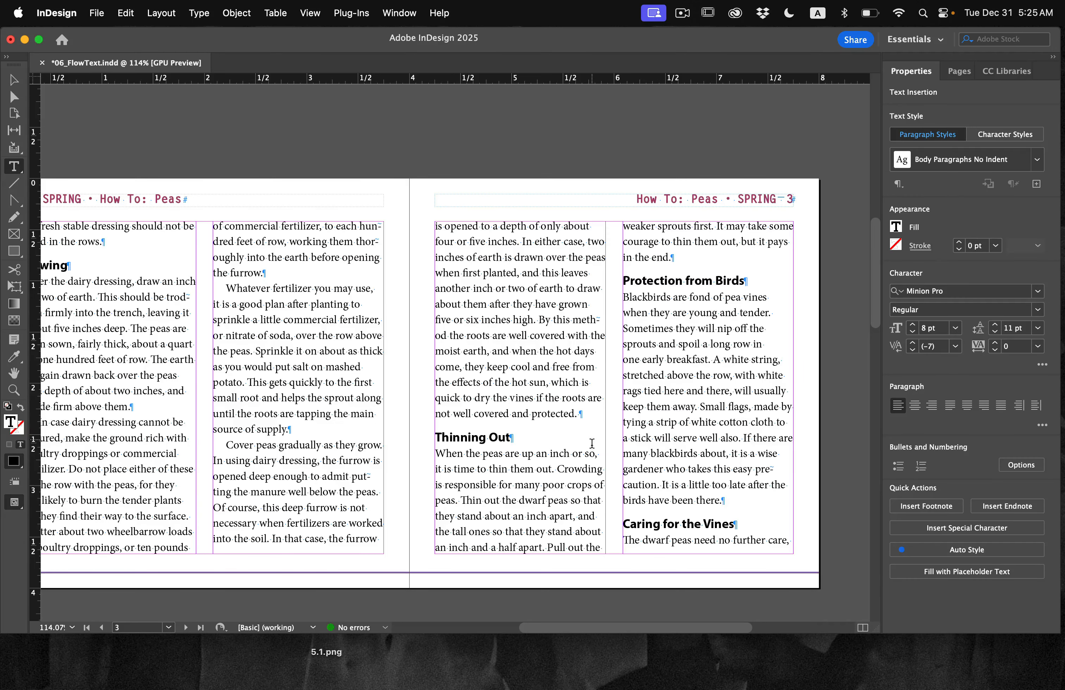
Step: On page 4, apply Body Head to the "Picking Peas" heading and Body Paragraphs No Indent to the paragraph below it
{"action": "scroll", "coordinate": [585, 470], "scroll_direction": "down", "scroll_amount": 10}
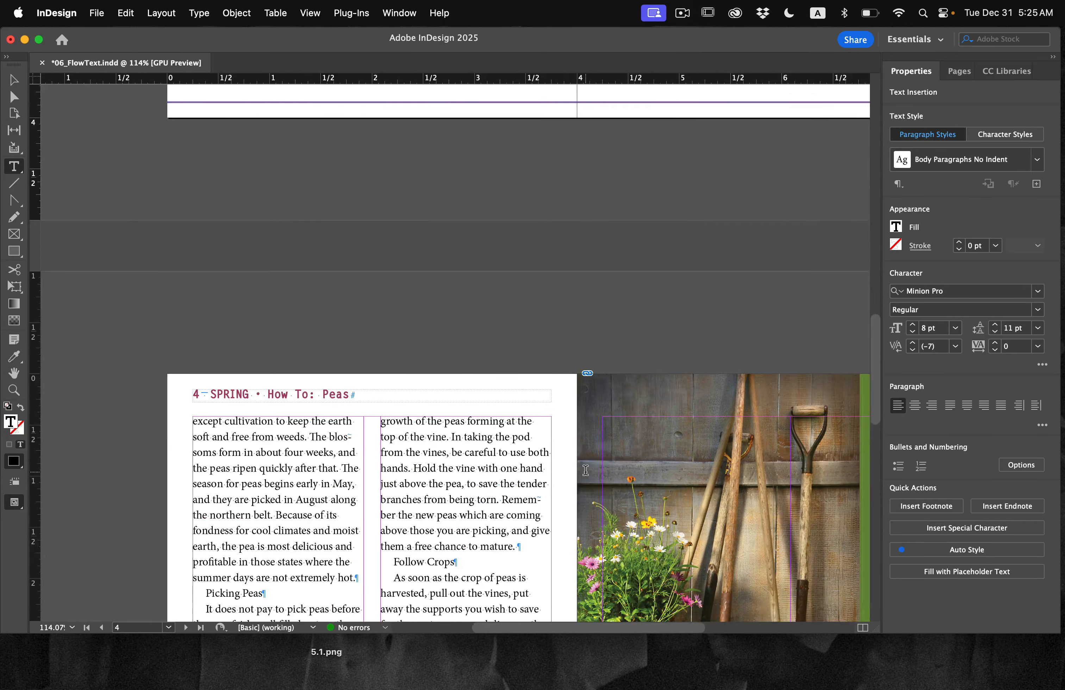
{"action": "scroll", "coordinate": [585, 469], "scroll_direction": "down", "scroll_amount": 2}
{"action": "scroll", "coordinate": [585, 470], "scroll_direction": "left", "scroll_amount": 2}
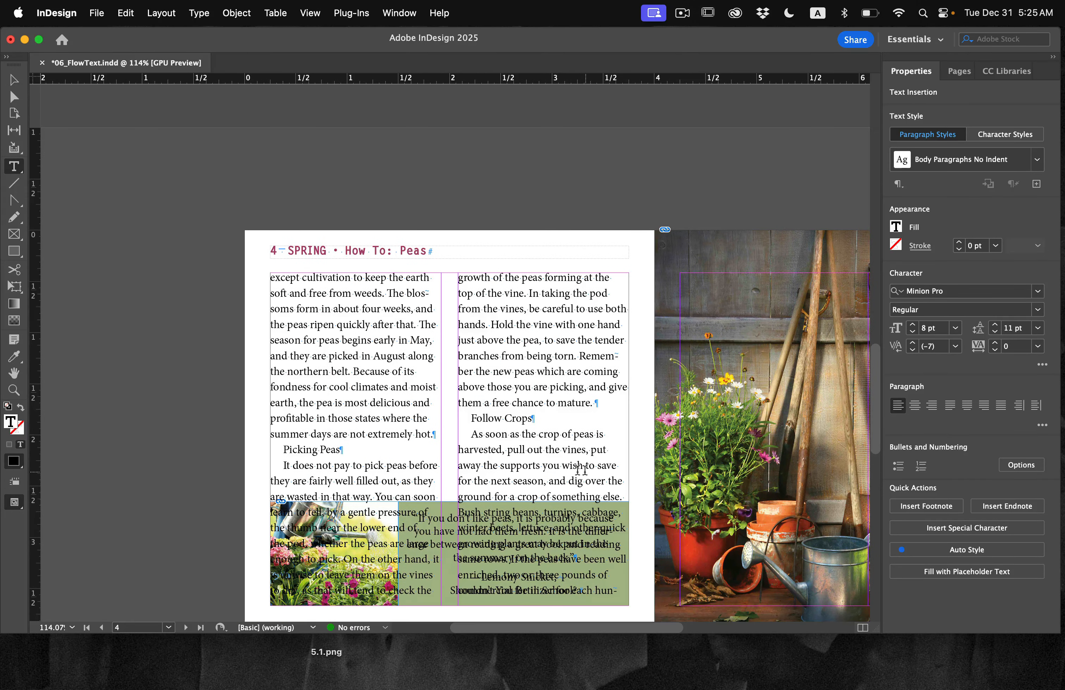
{"action": "left_click", "coordinate": [308, 452]}
{"action": "scroll", "coordinate": [466, 424], "scroll_direction": "down", "scroll_amount": 1}
{"action": "left_click", "coordinate": [1032, 160]}
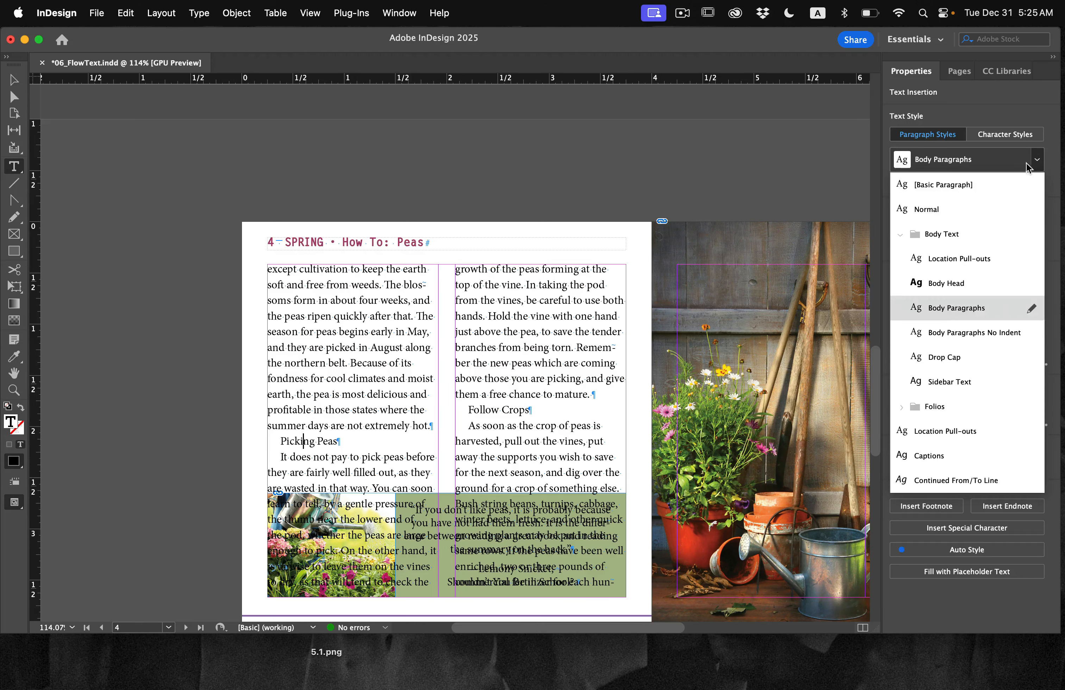
{"action": "left_click", "coordinate": [938, 287]}
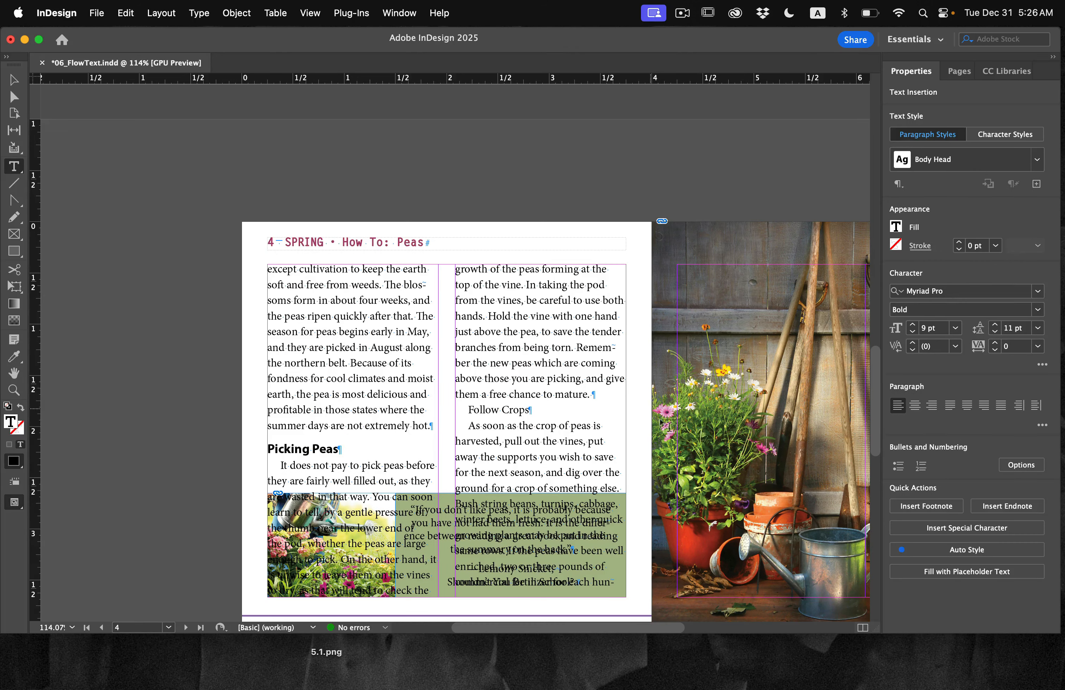
{"action": "left_click", "coordinate": [317, 478]}
{"action": "left_click", "coordinate": [1037, 160]}
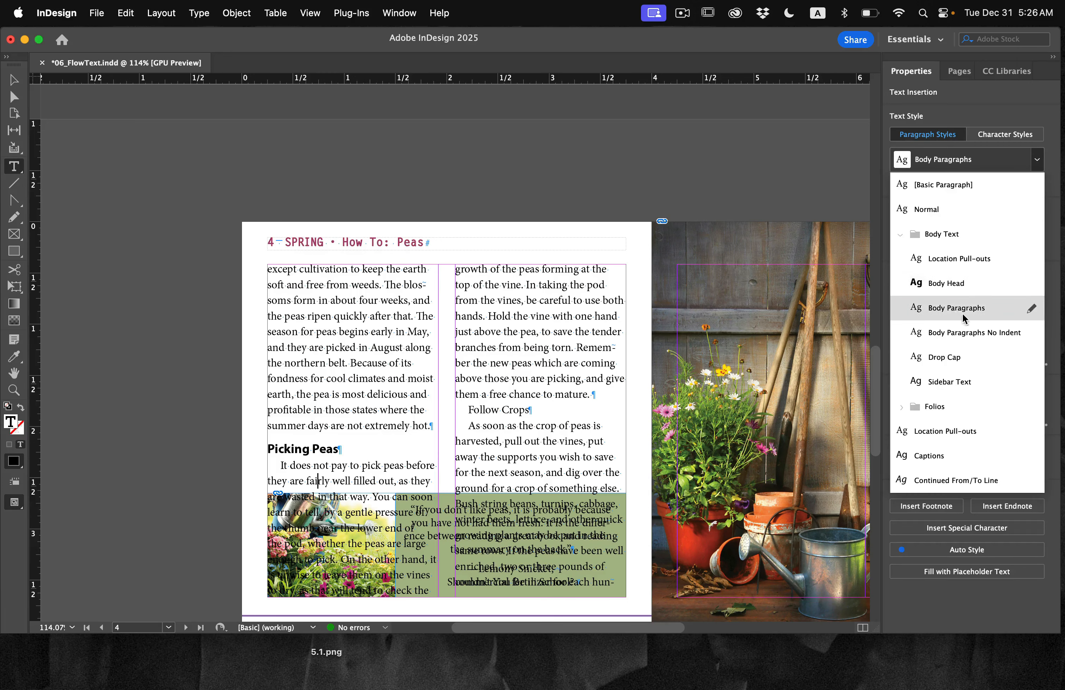
{"action": "left_click", "coordinate": [982, 332]}
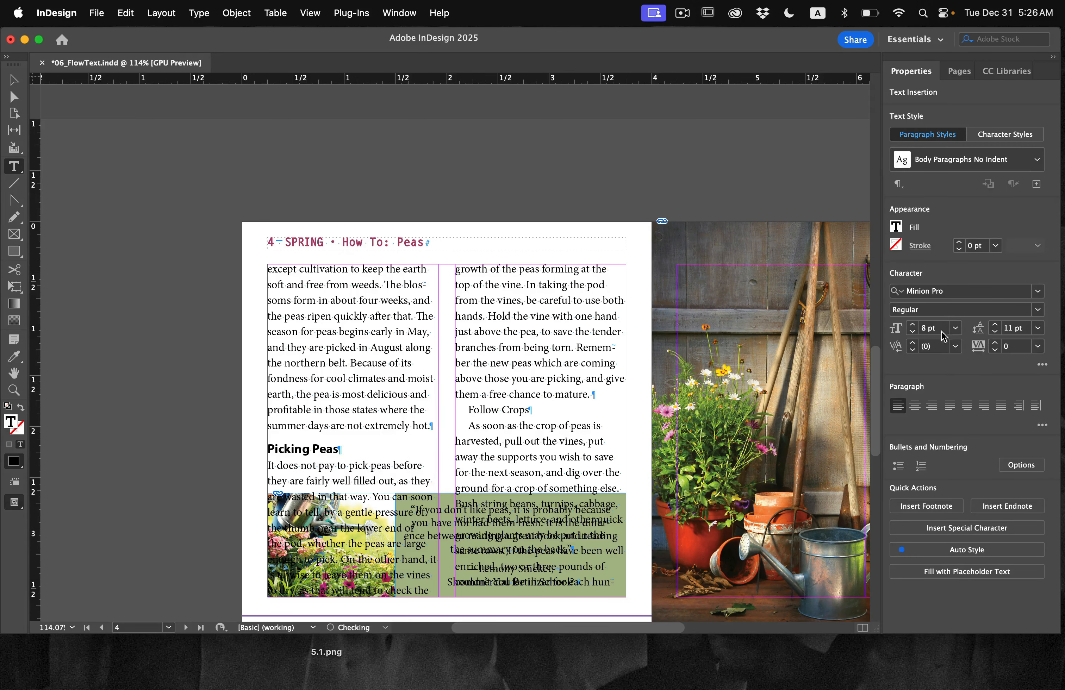
Step: Apply Body Head to the "Follow Crops" heading on page 4 and Body Paragraphs No Indent to the paragraph below it
{"action": "scroll", "coordinate": [580, 353], "scroll_direction": "down", "scroll_amount": 2}
{"action": "scroll", "coordinate": [580, 353], "scroll_direction": "right", "scroll_amount": 1}
{"action": "left_click", "coordinate": [459, 364]}
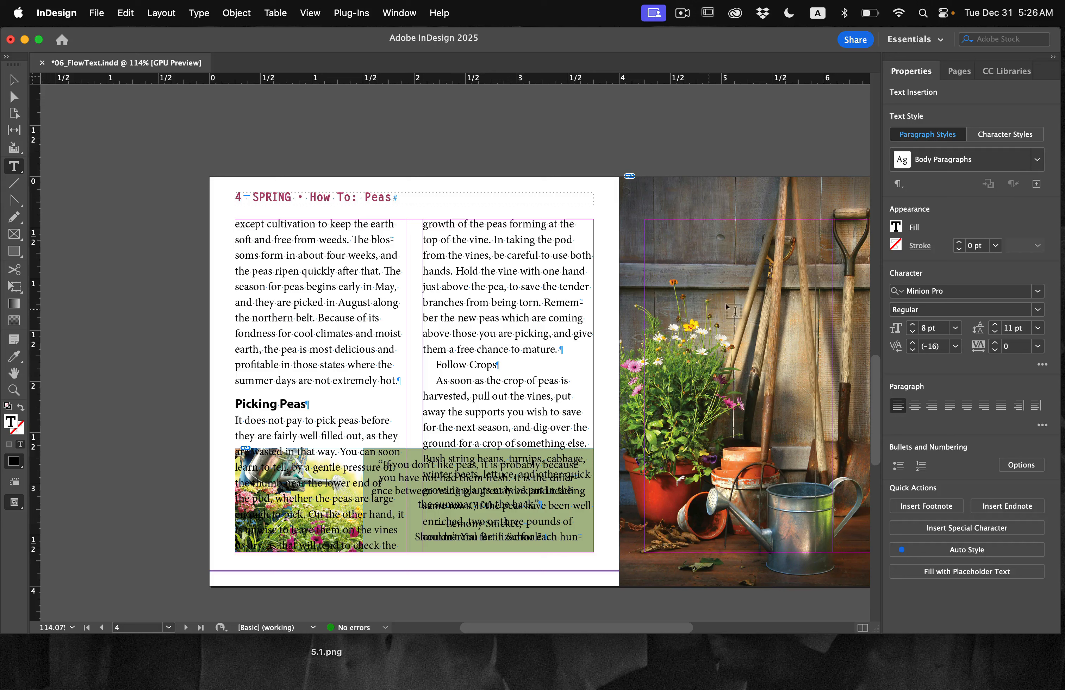
{"action": "left_click", "coordinate": [1039, 160]}
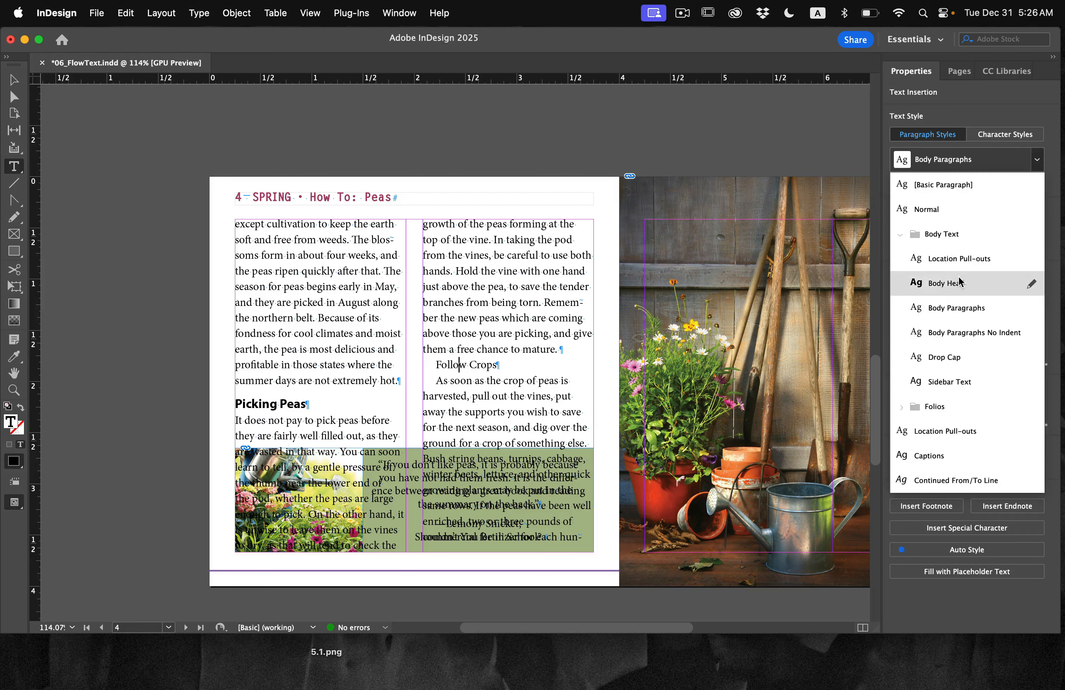
{"action": "left_click", "coordinate": [964, 278]}
{"action": "left_click", "coordinate": [496, 394]}
{"action": "left_click", "coordinate": [1039, 160]}
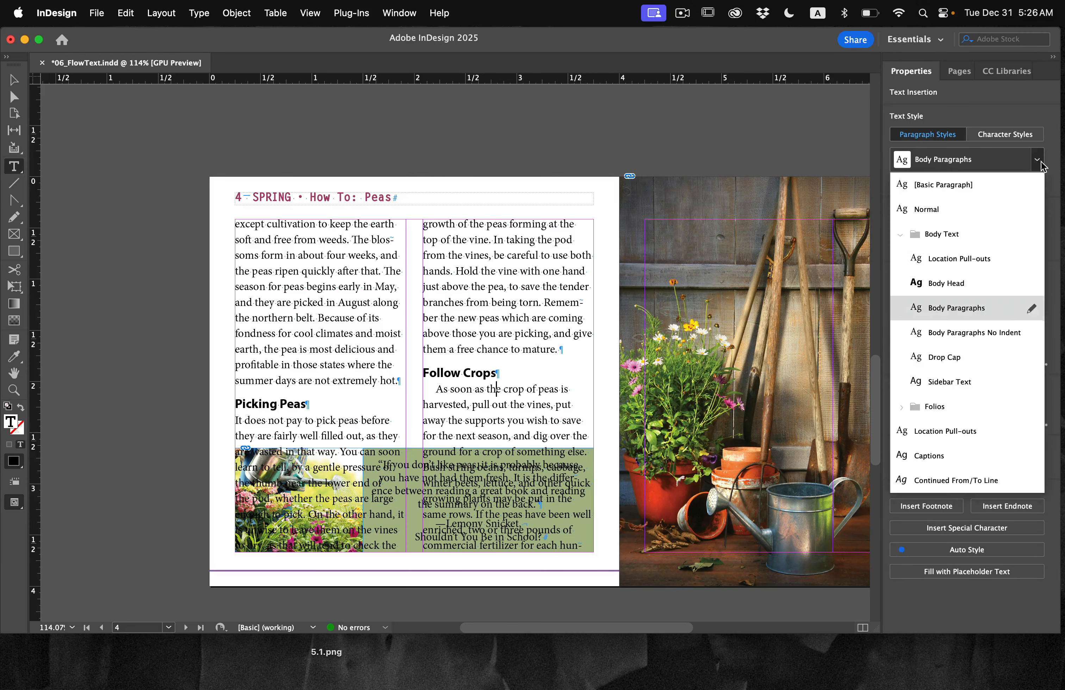
{"action": "left_click", "coordinate": [970, 330]}
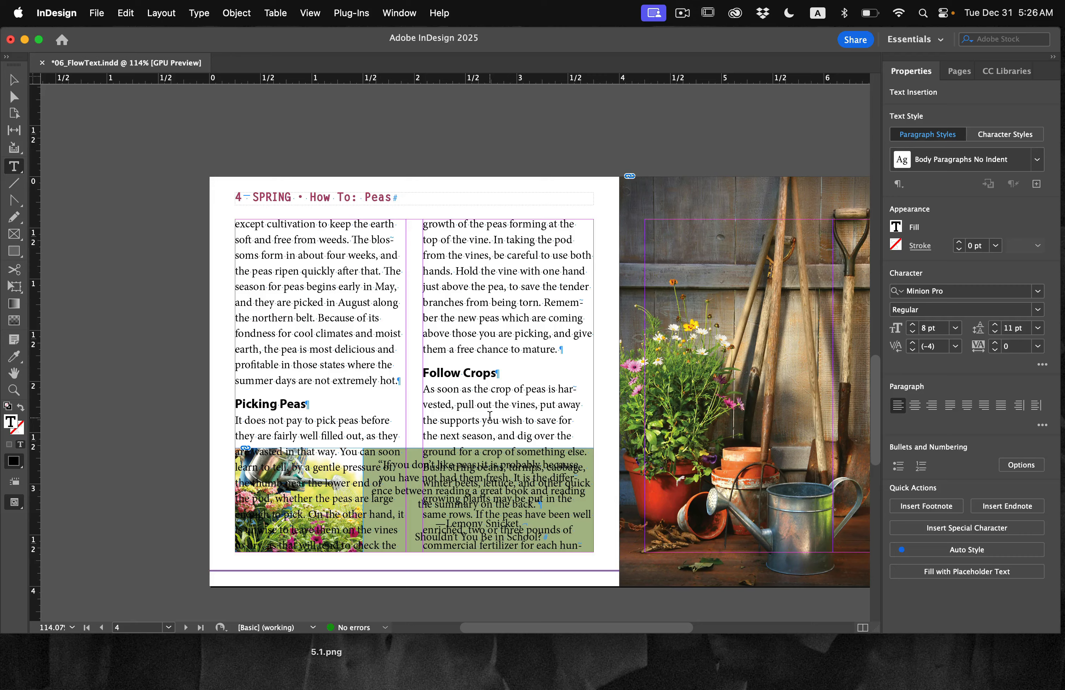
Step: Save the document with the paragraph styles applied throughout the pea-growing article
{"action": "scroll", "coordinate": [490, 416], "scroll_direction": "down", "scroll_amount": 10}
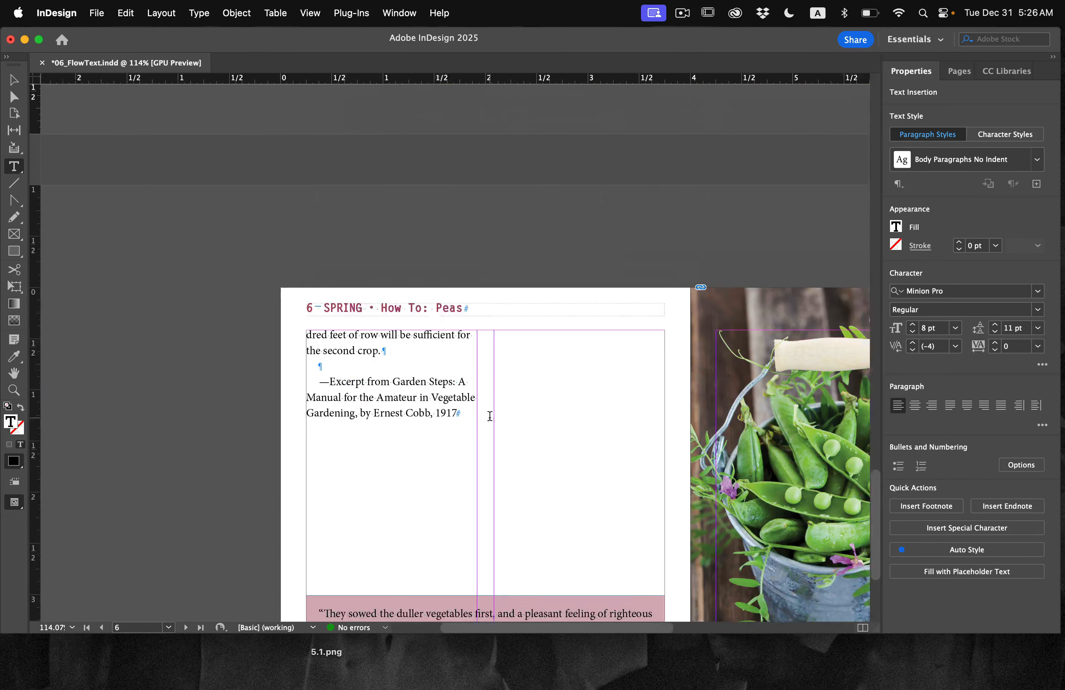
{"action": "scroll", "coordinate": [490, 416], "scroll_direction": "up", "scroll_amount": 2}
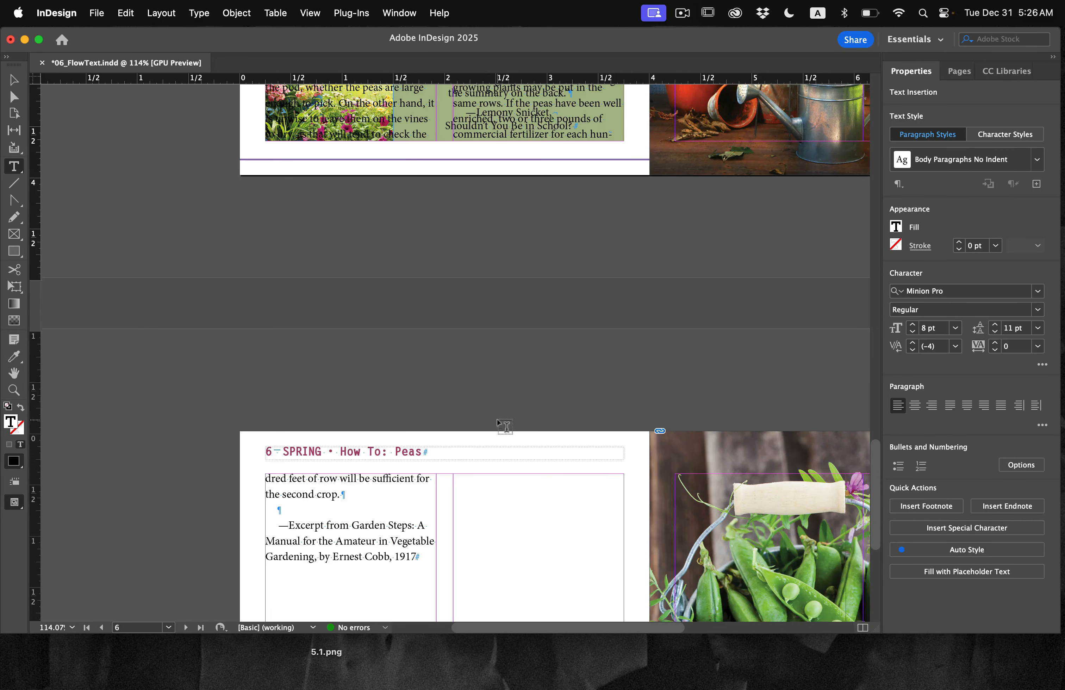
{"action": "scroll", "coordinate": [496, 419], "scroll_direction": "up", "scroll_amount": 3}
{"action": "scroll", "coordinate": [496, 419], "scroll_direction": "up", "scroll_amount": 3}
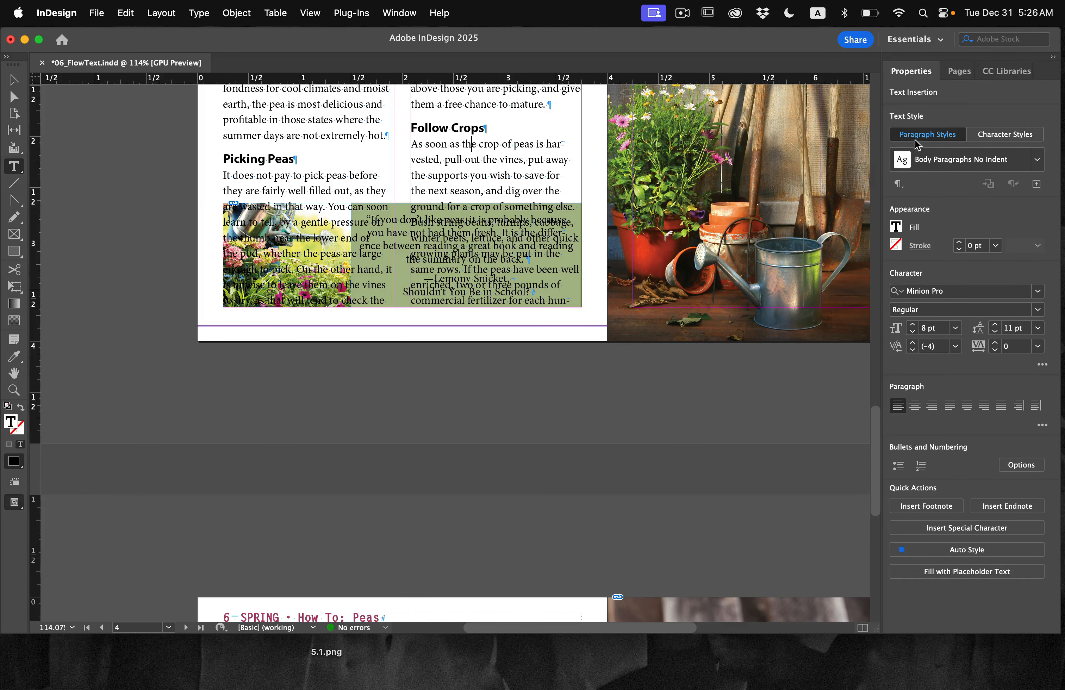
{"action": "scroll", "coordinate": [679, 315], "scroll_direction": "up", "scroll_amount": 5}
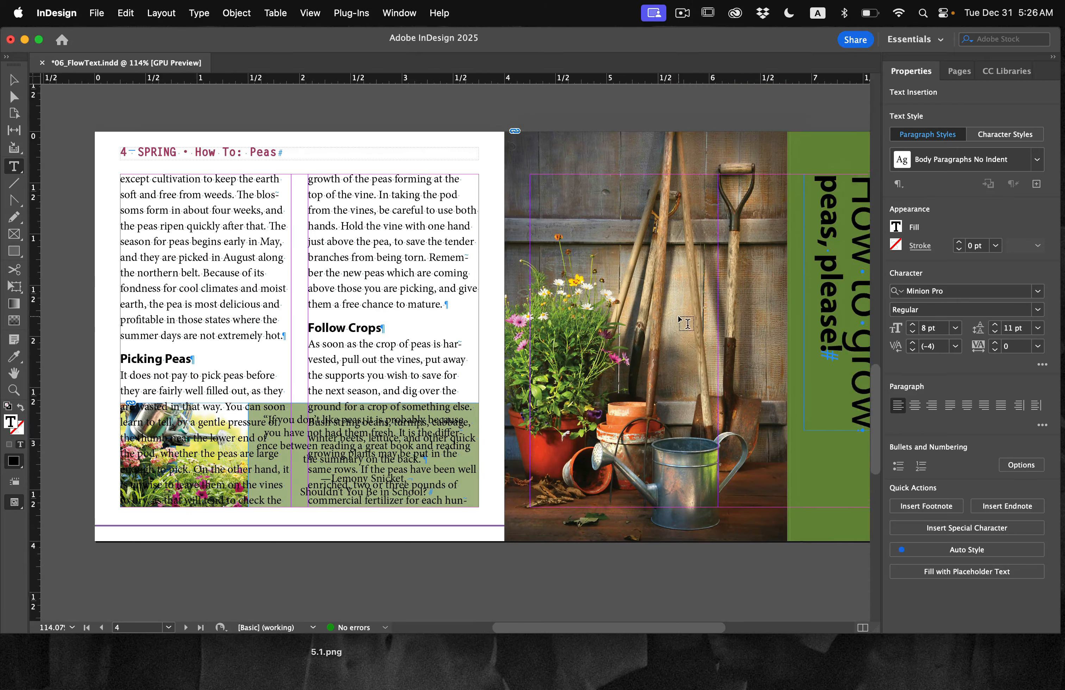
{"action": "scroll", "coordinate": [679, 316], "scroll_direction": "up", "scroll_amount": 10}
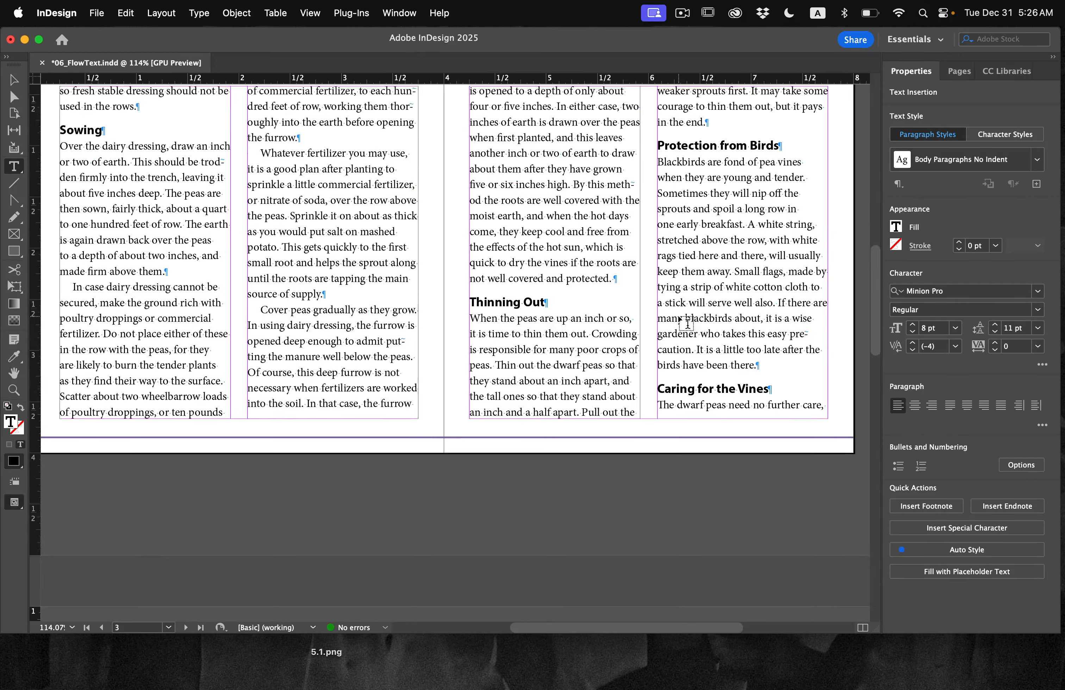
{"action": "scroll", "coordinate": [685, 320], "scroll_direction": "up", "scroll_amount": 15}
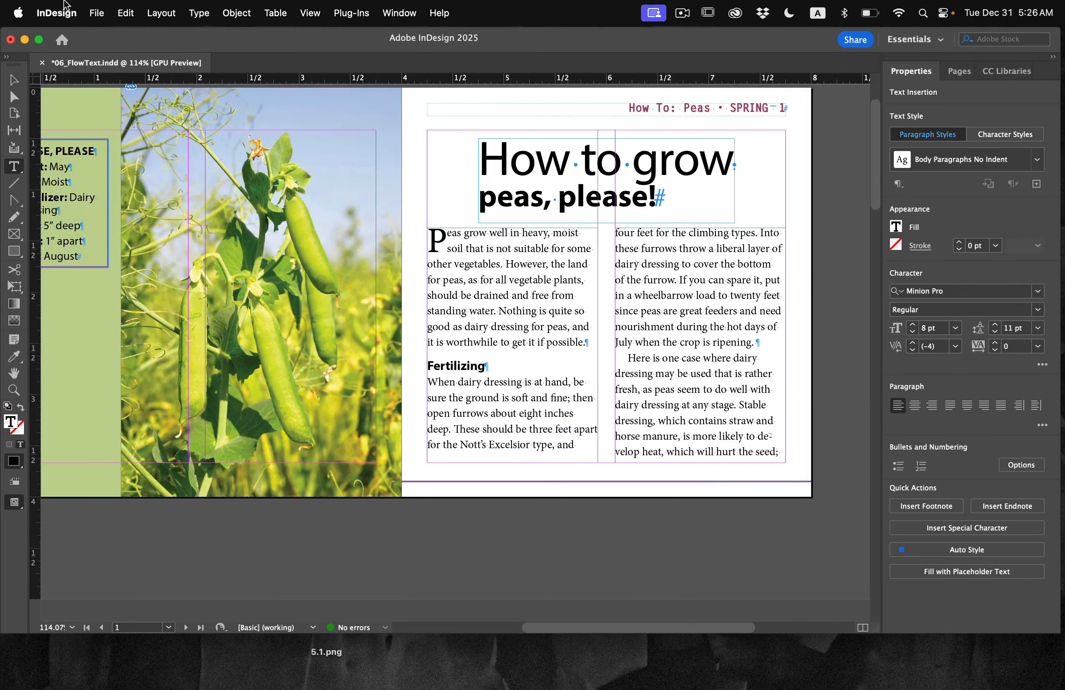
{"action": "left_click", "coordinate": [96, 13]}
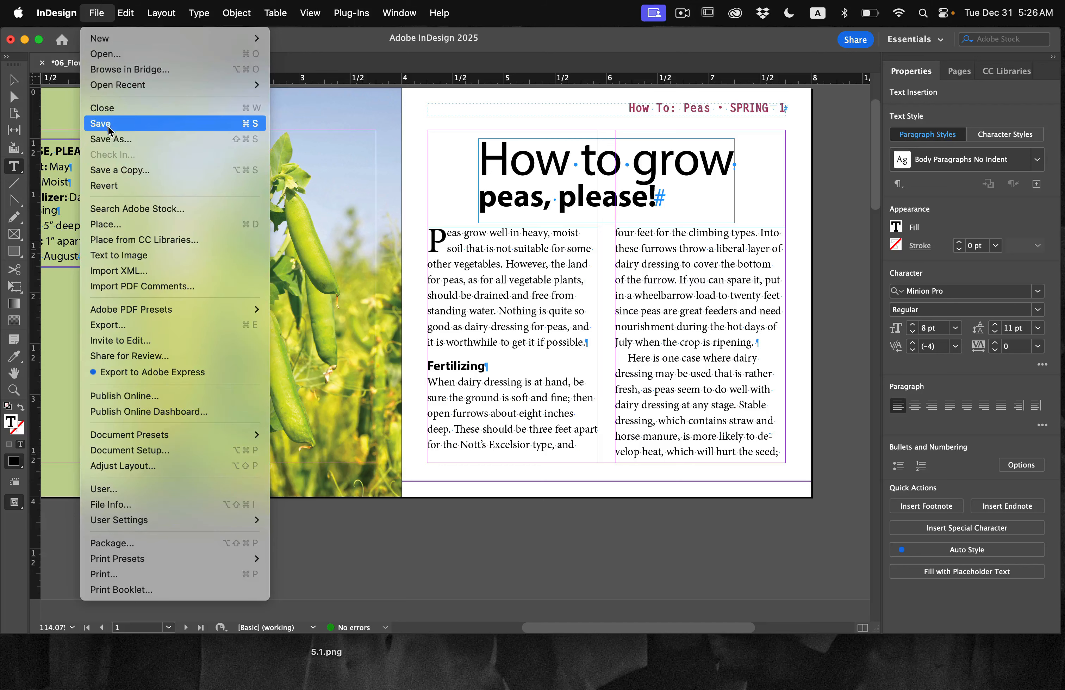
{"action": "left_click", "coordinate": [109, 130]}
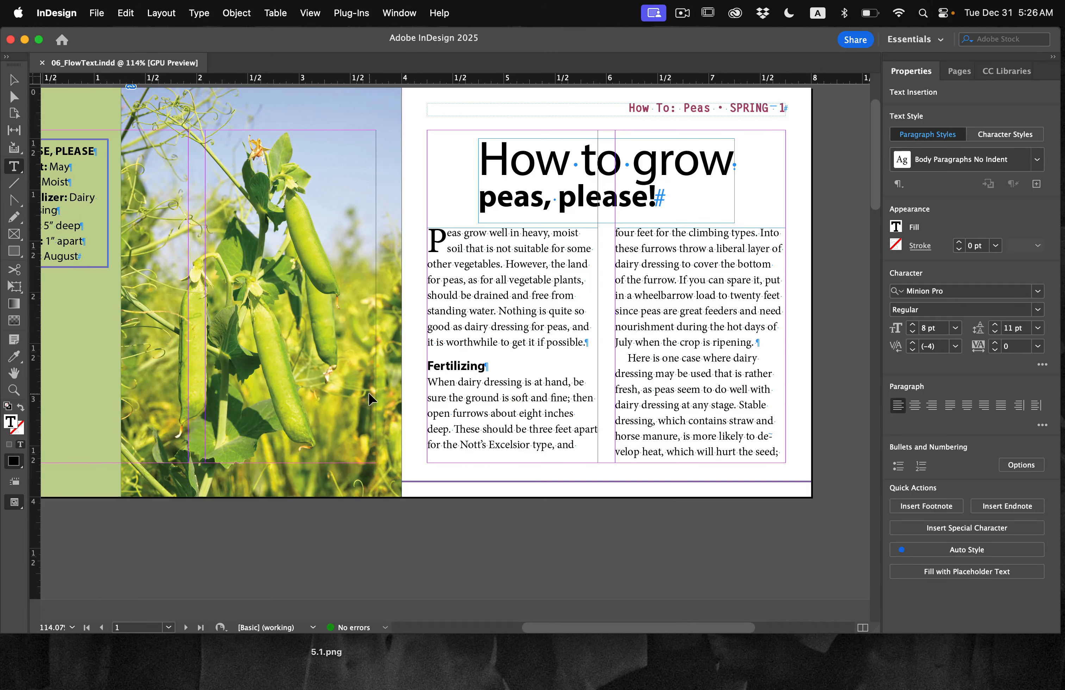
Step: On page 4, shorten the first column's text frame from below so it ends just above the watering-can photo
{"action": "scroll", "coordinate": [369, 392], "scroll_direction": "down", "scroll_amount": 10}
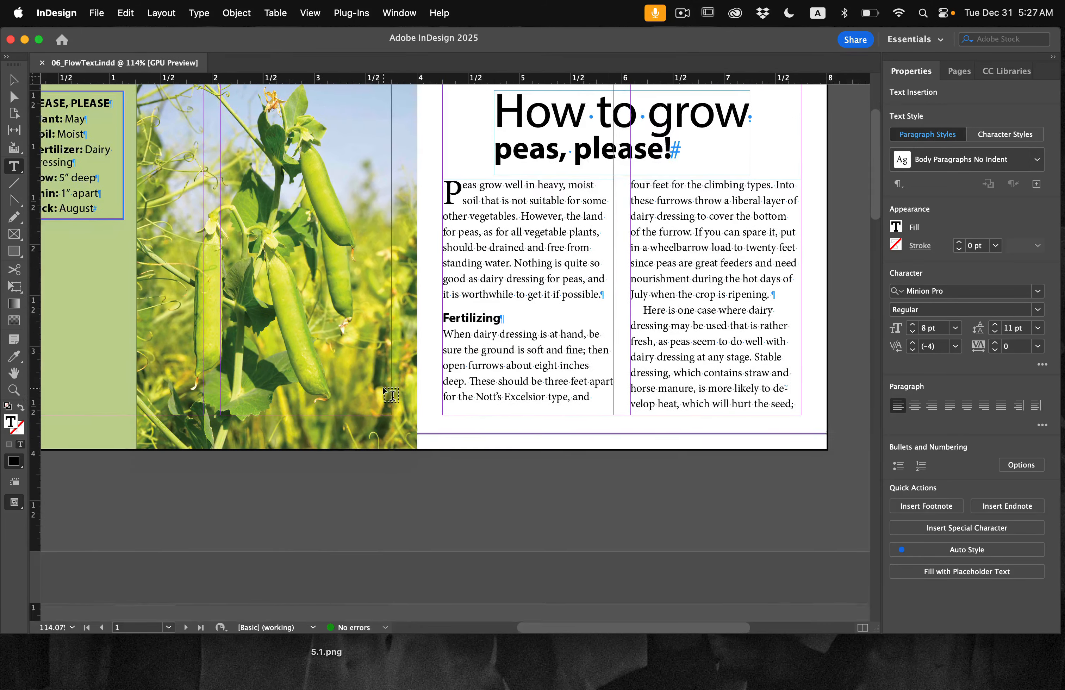
{"action": "scroll", "coordinate": [384, 392], "scroll_direction": "down", "scroll_amount": 10}
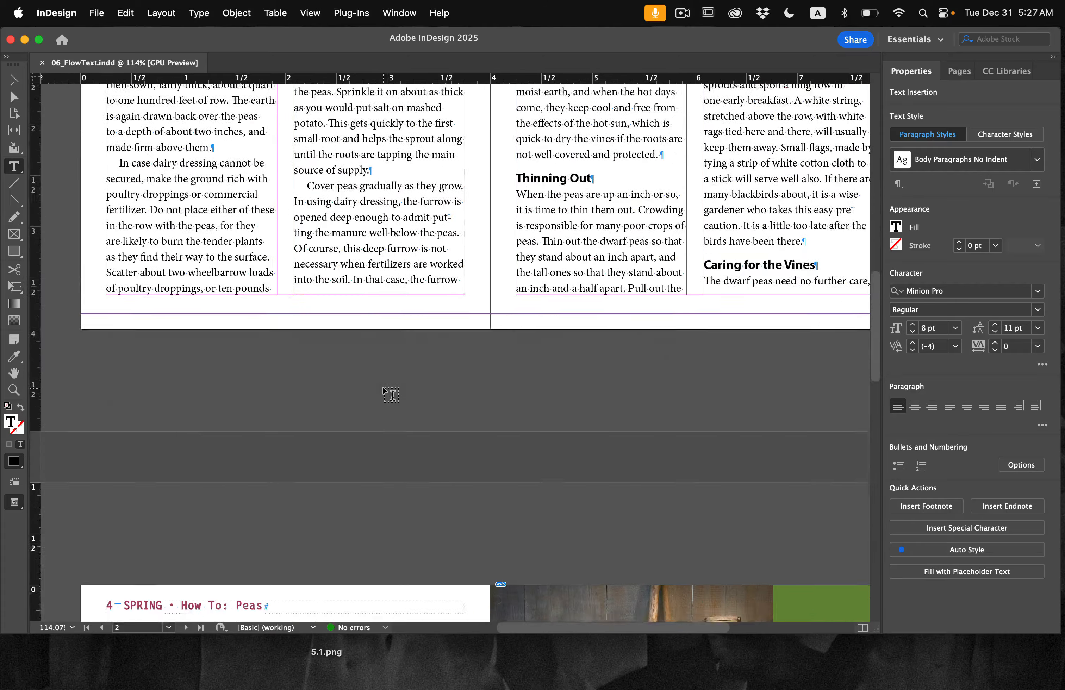
{"action": "scroll", "coordinate": [385, 393], "scroll_direction": "down", "scroll_amount": 5}
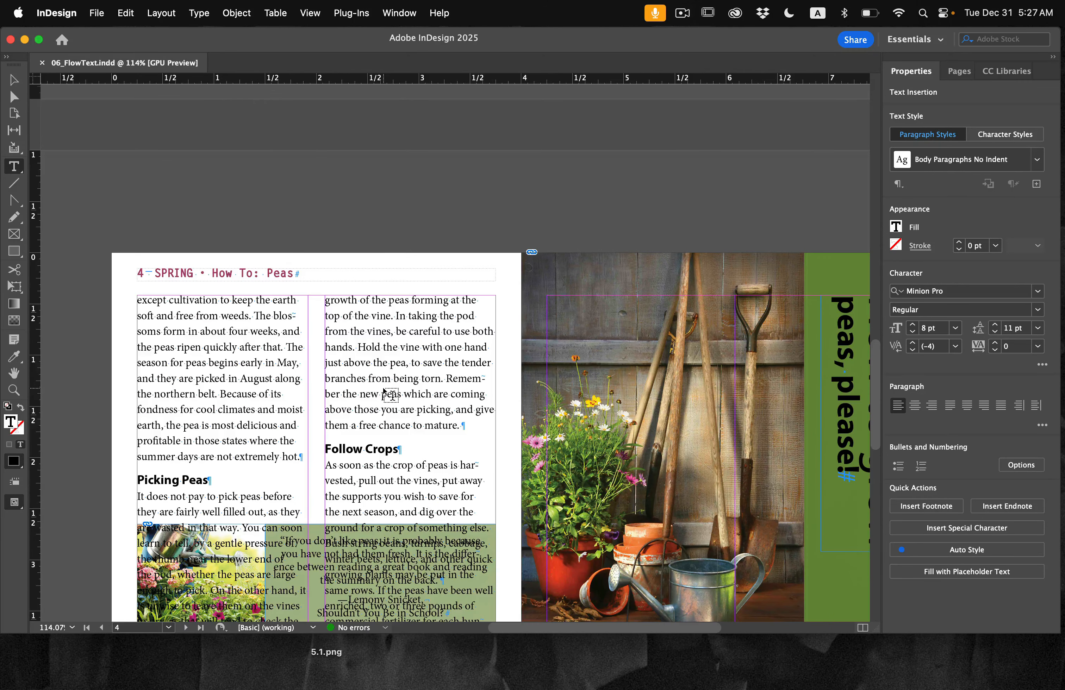
{"action": "scroll", "coordinate": [399, 434], "scroll_direction": "left", "scroll_amount": 5}
{"action": "scroll", "coordinate": [399, 434], "scroll_direction": "down", "scroll_amount": 5}
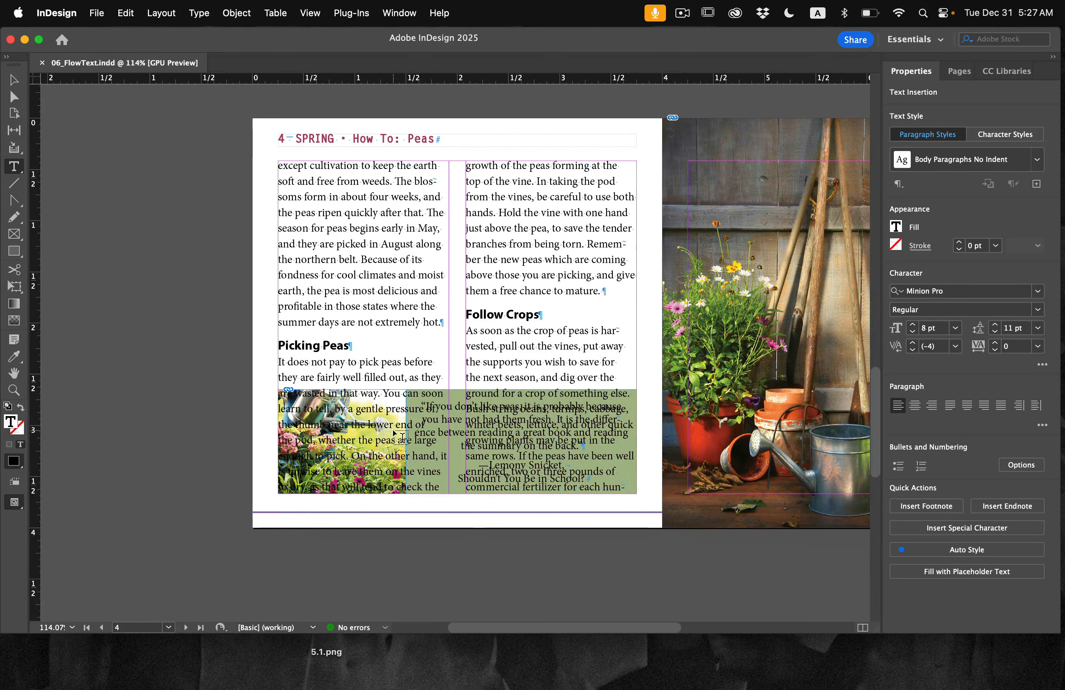
{"action": "left_click", "coordinate": [14, 80]}
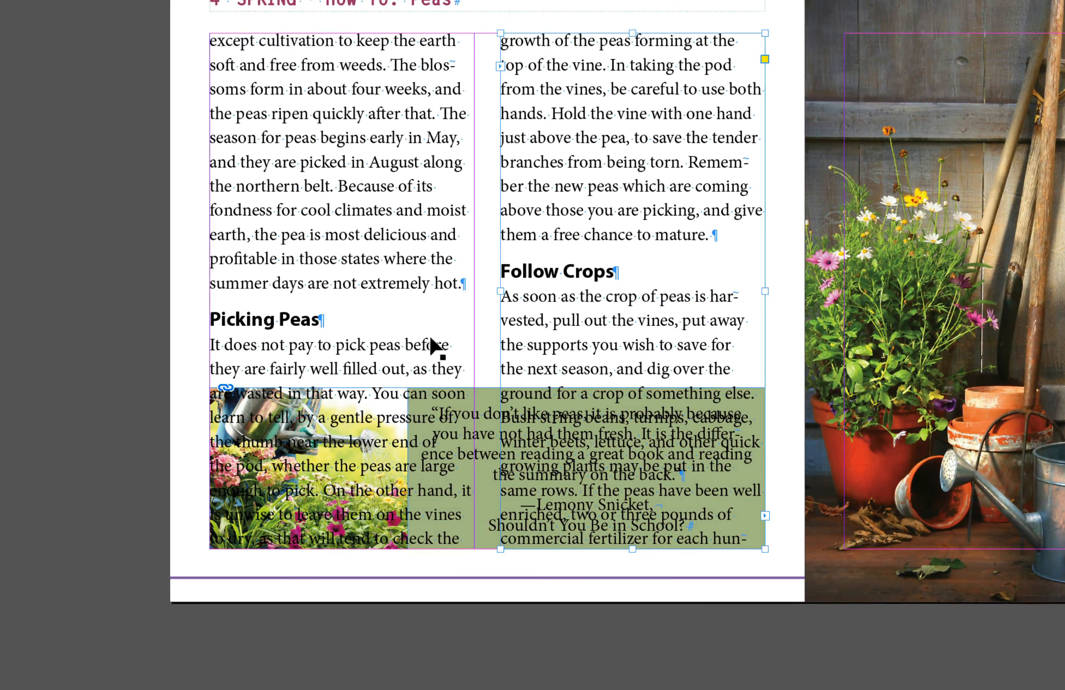
{"action": "left_click", "coordinate": [390, 344]}
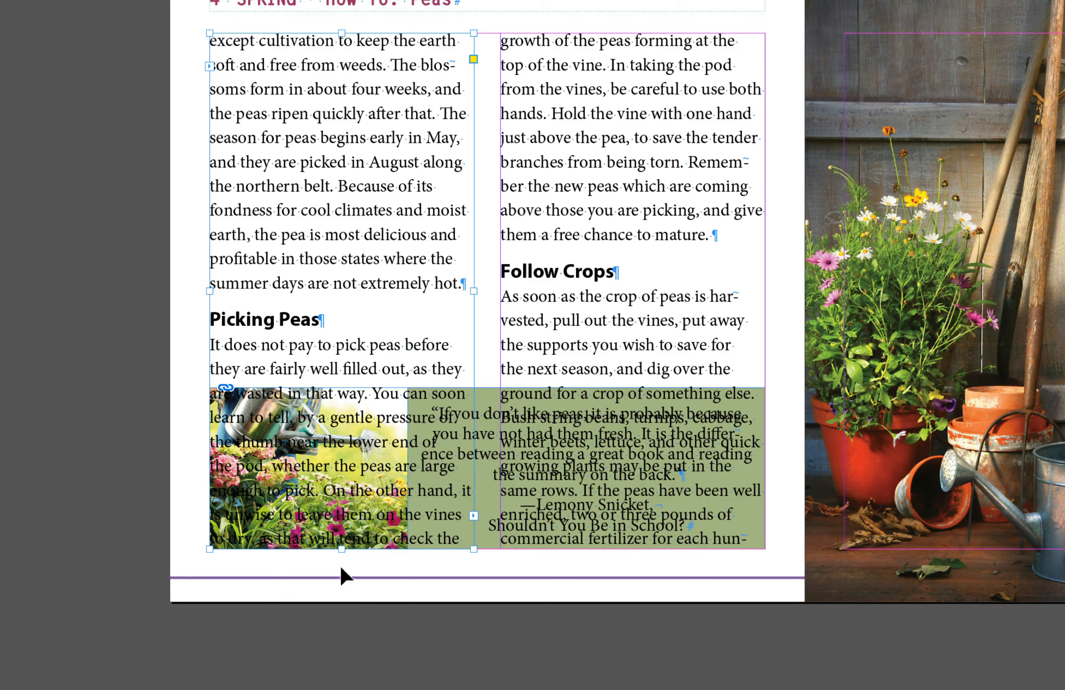
{"action": "left_click_drag", "start_coordinate": [342, 548], "coordinate": [345, 466]}
{"action": "left_click_drag", "start_coordinate": [347, 446], "coordinate": [352, 366]}
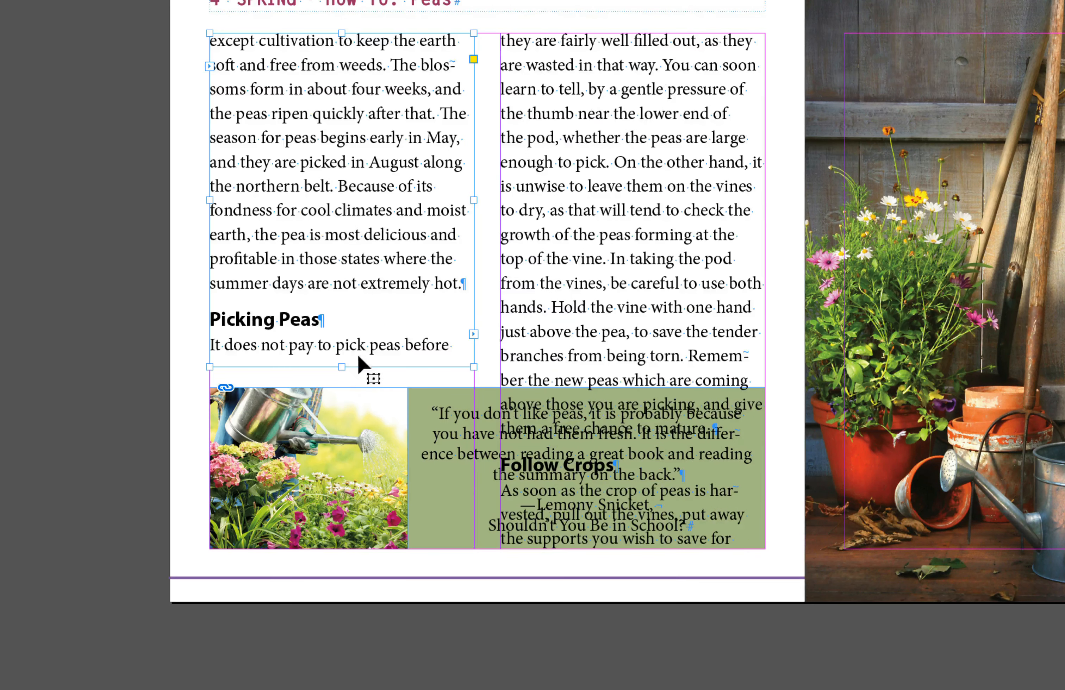
Step: Shorten the second column's text frame on page 4 to match the first, ending just above the green quote box, and deselect it
{"action": "left_click", "coordinate": [606, 350]}
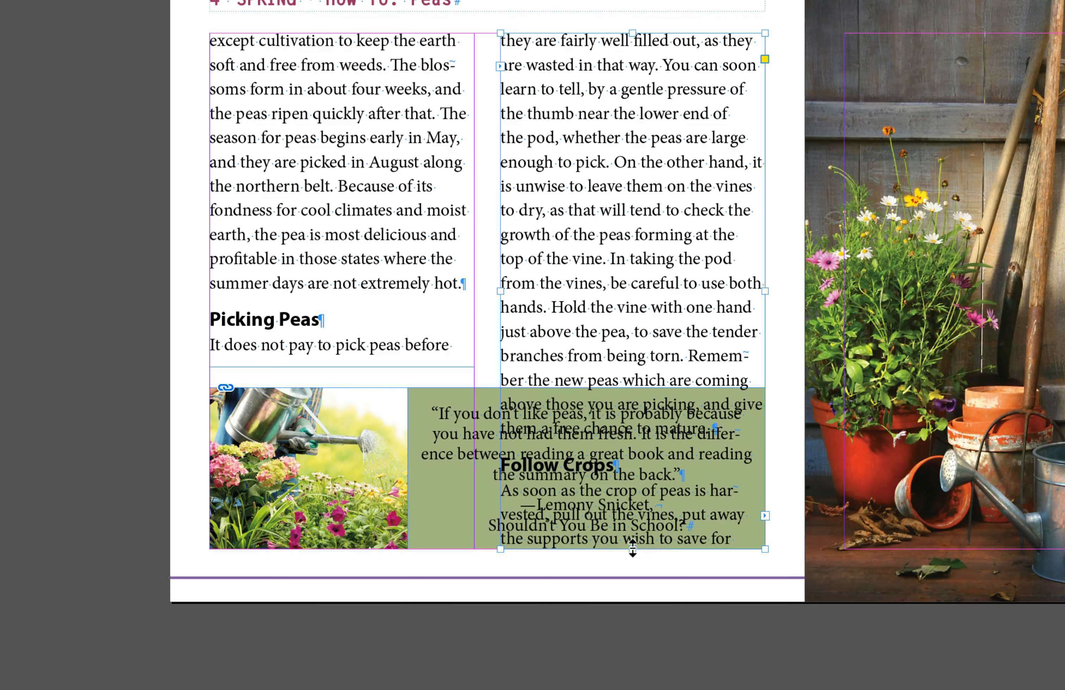
{"action": "left_click_drag", "start_coordinate": [633, 549], "coordinate": [629, 371]}
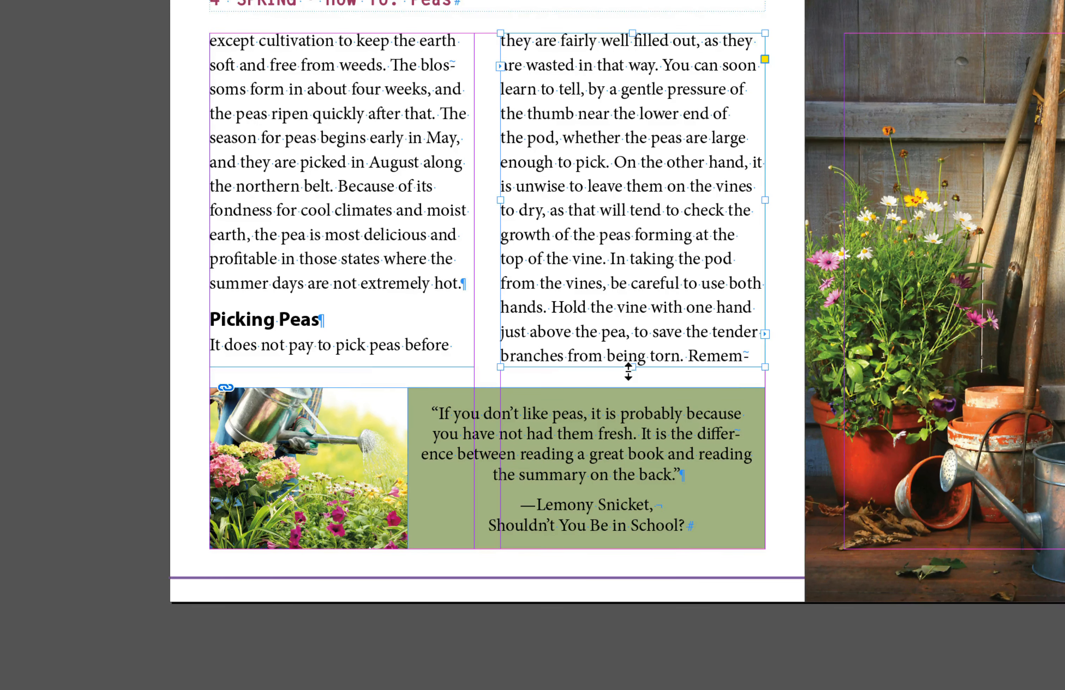
{"action": "left_click", "coordinate": [198, 304]}
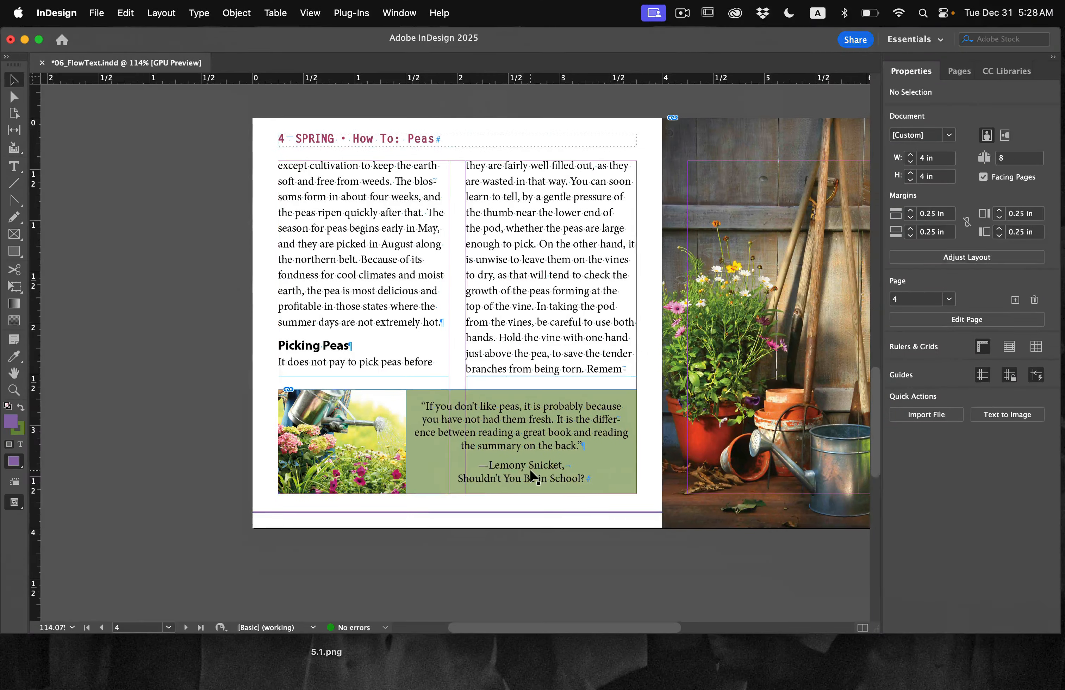
Step: Shorten both column text frames on page 6 to about 2.52 in high, ending just above the pink quote box
{"action": "scroll", "coordinate": [603, 522], "scroll_direction": "down", "scroll_amount": 10}
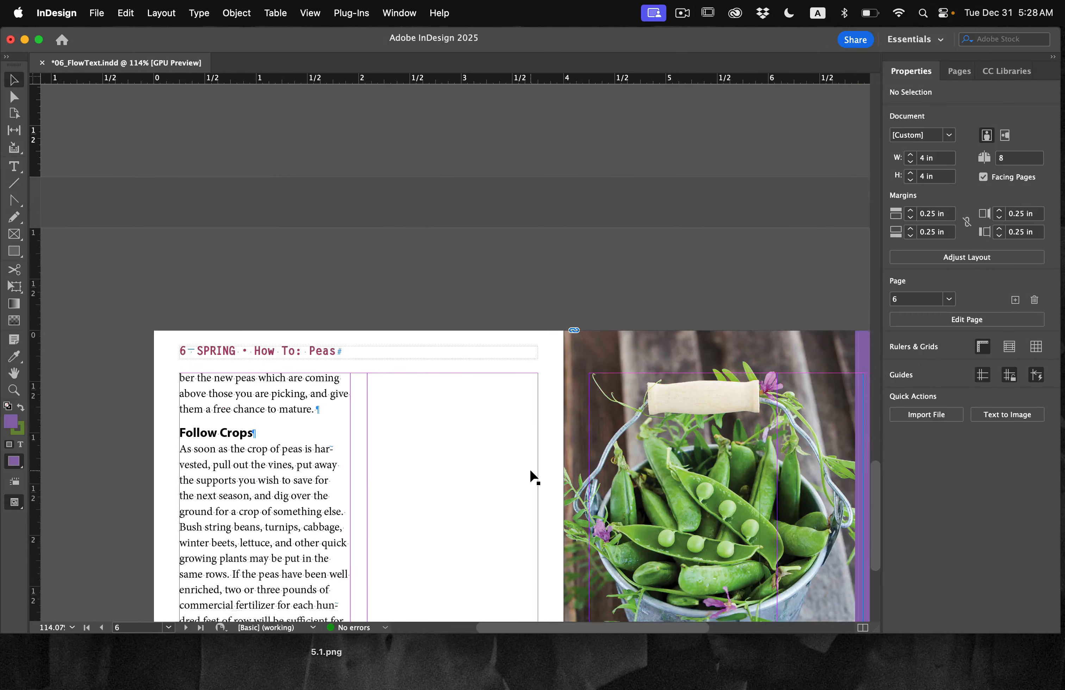
{"action": "scroll", "coordinate": [530, 470], "scroll_direction": "down", "scroll_amount": 5}
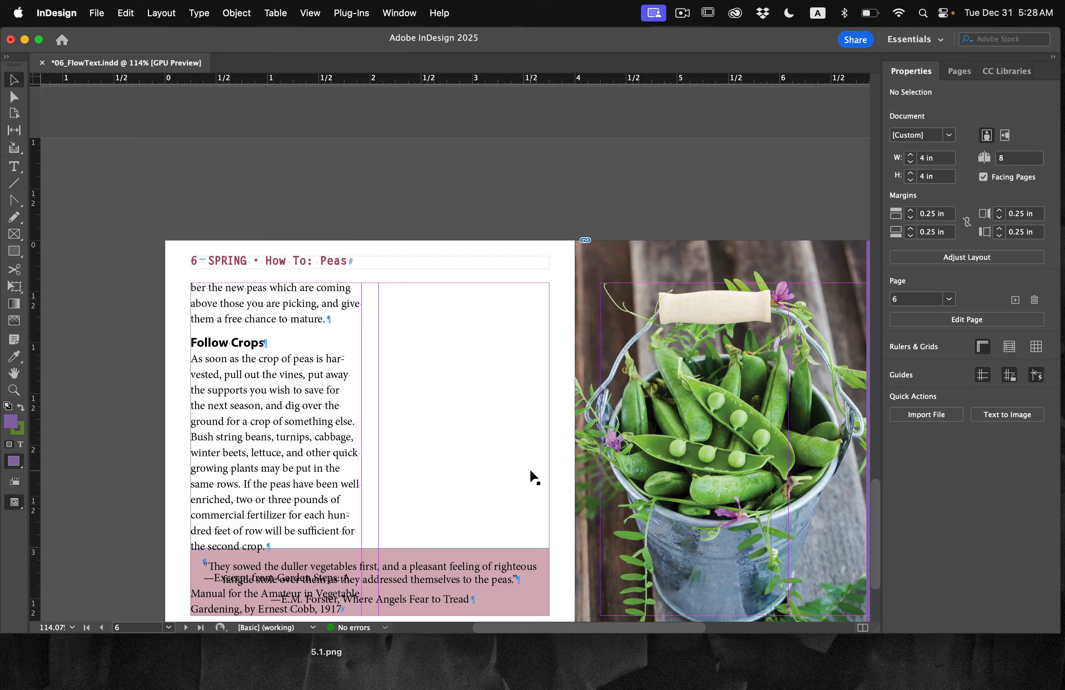
{"action": "scroll", "coordinate": [530, 469], "scroll_direction": "down", "scroll_amount": 5}
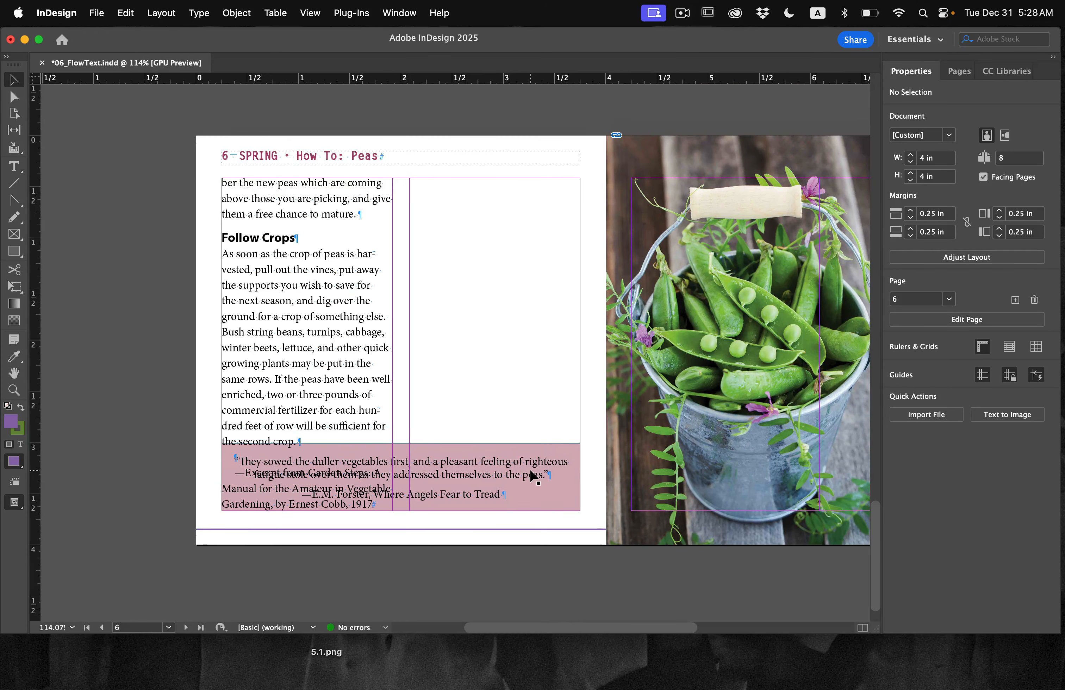
{"action": "left_click", "coordinate": [354, 262]}
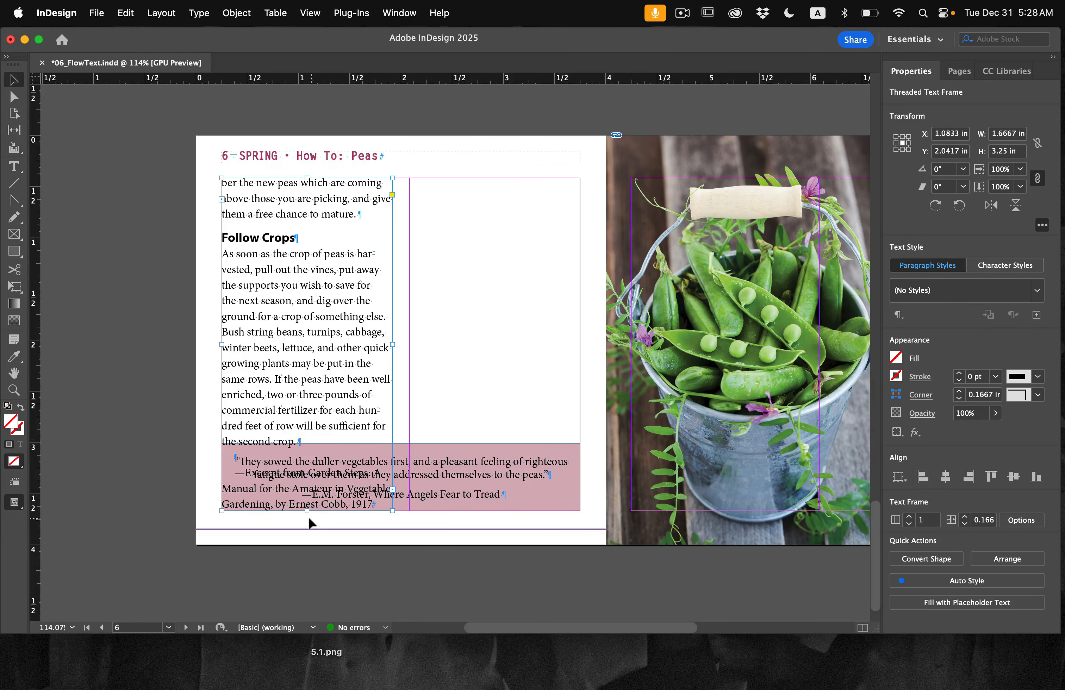
{"action": "left_click_drag", "start_coordinate": [307, 512], "coordinate": [310, 435]}
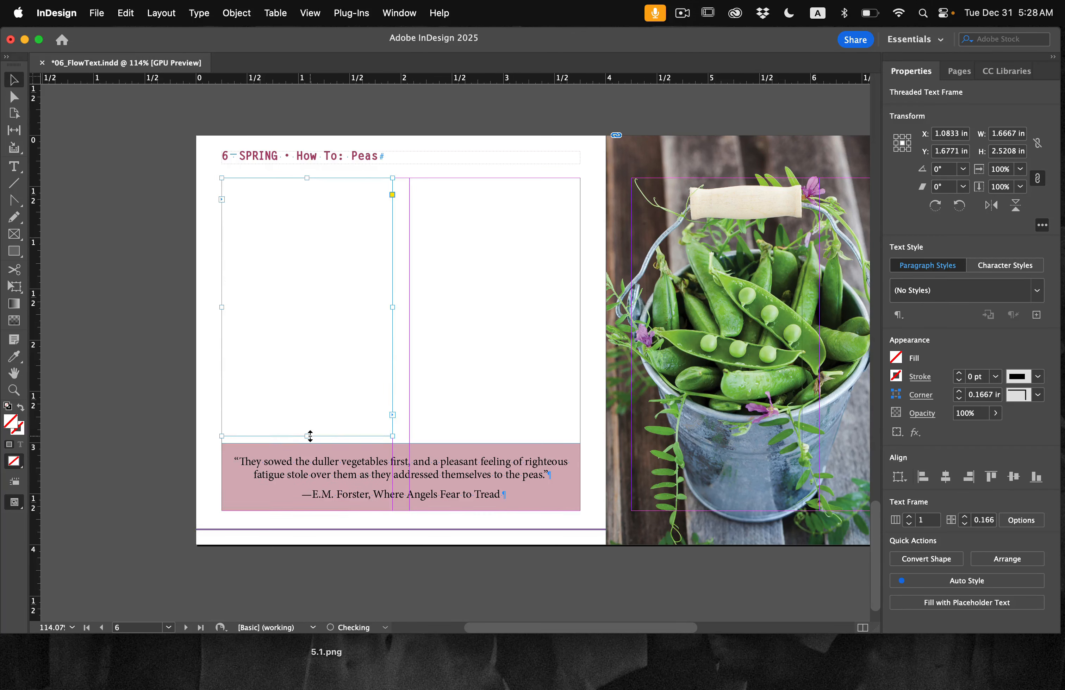
{"action": "left_click", "coordinate": [504, 405]}
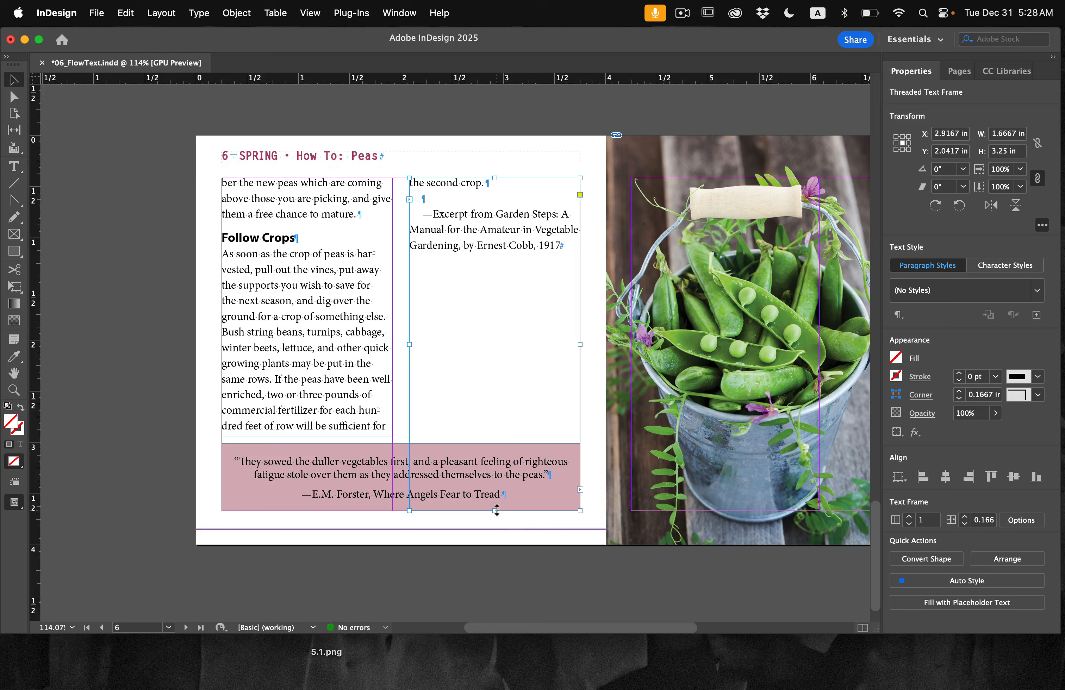
{"action": "left_click_drag", "start_coordinate": [497, 508], "coordinate": [498, 434]}
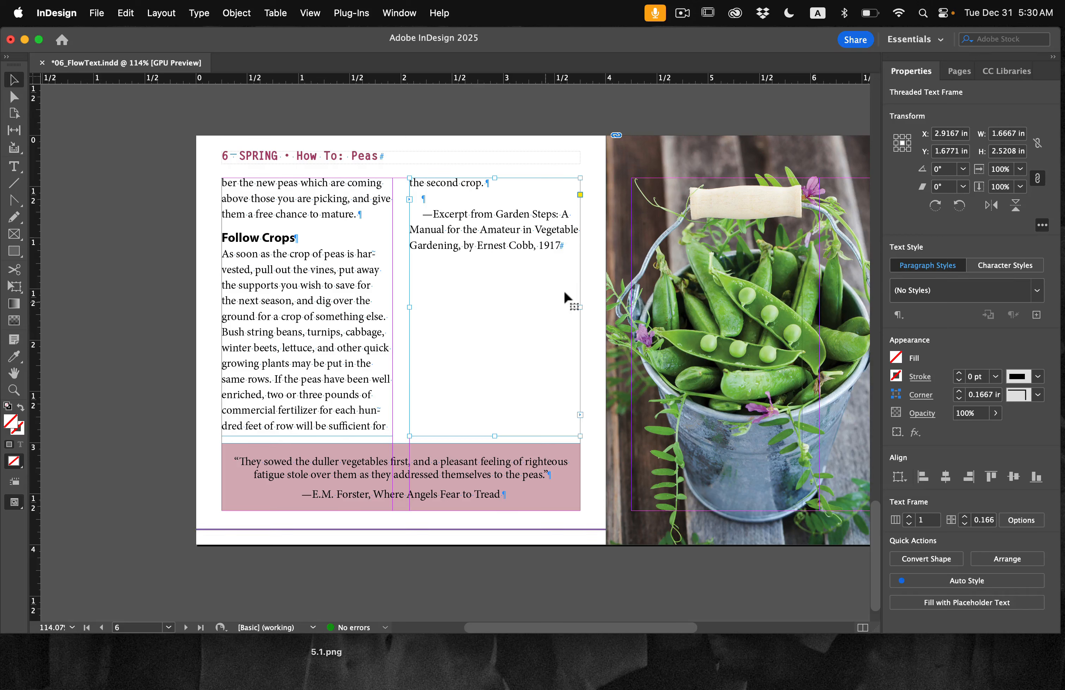
Step: Return to page 1, place the text cursor in the opening drop-cap paragraph and display its text properties
{"action": "left_click", "coordinate": [962, 76]}
{"action": "double_click", "coordinate": [975, 149]}
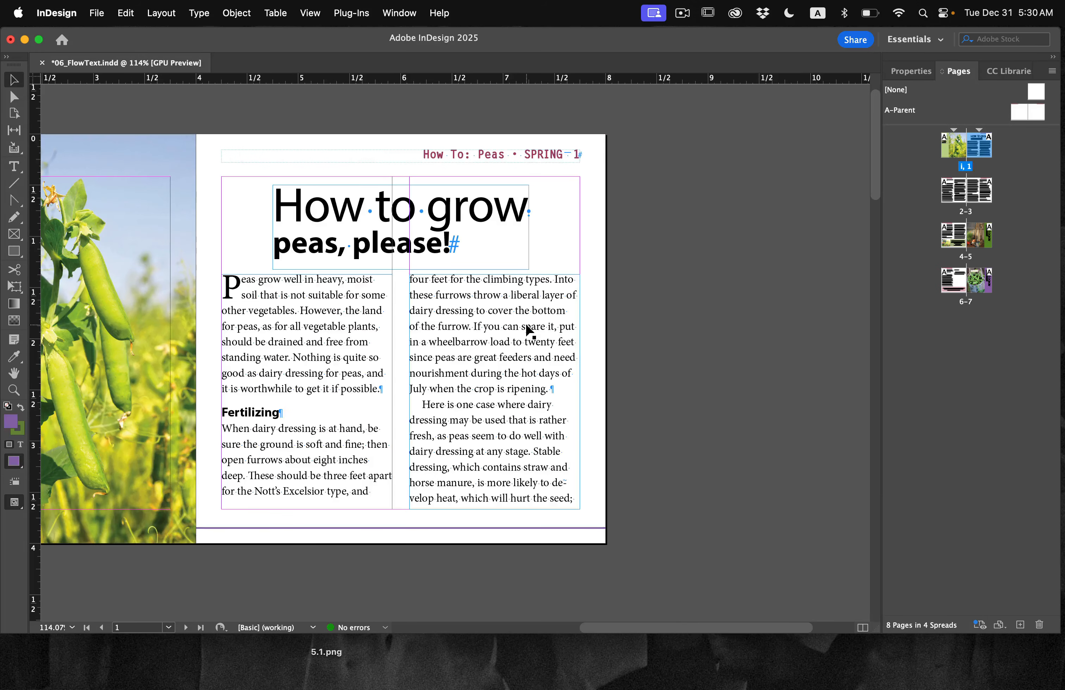
{"action": "left_click", "coordinate": [13, 166]}
{"action": "left_click", "coordinate": [258, 292]}
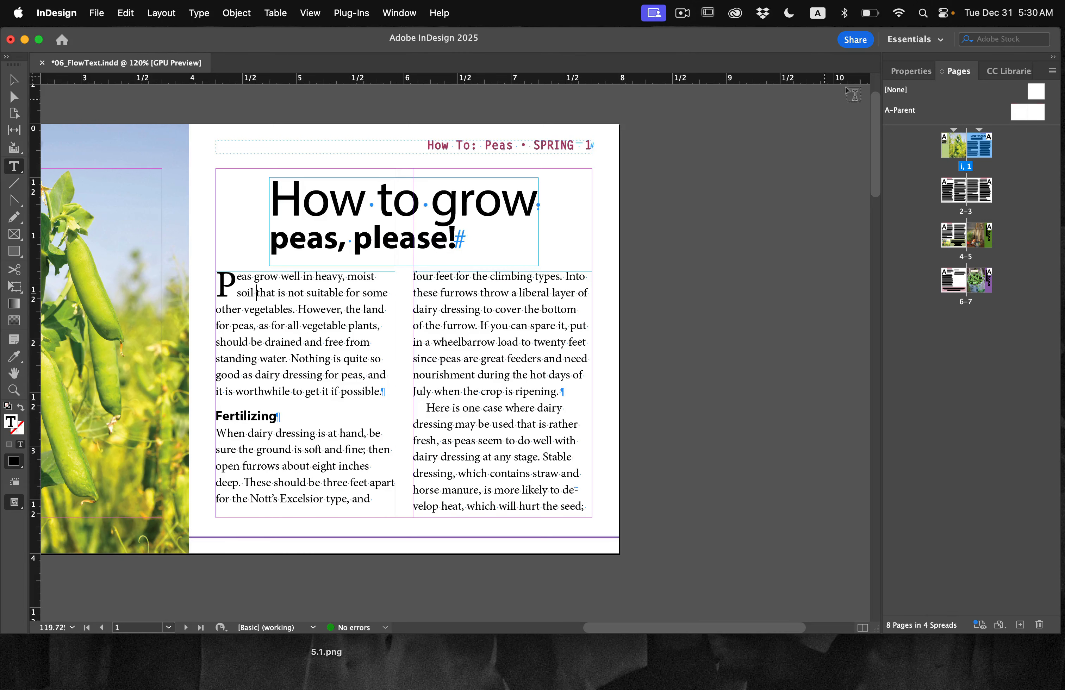
{"action": "left_click", "coordinate": [911, 72]}
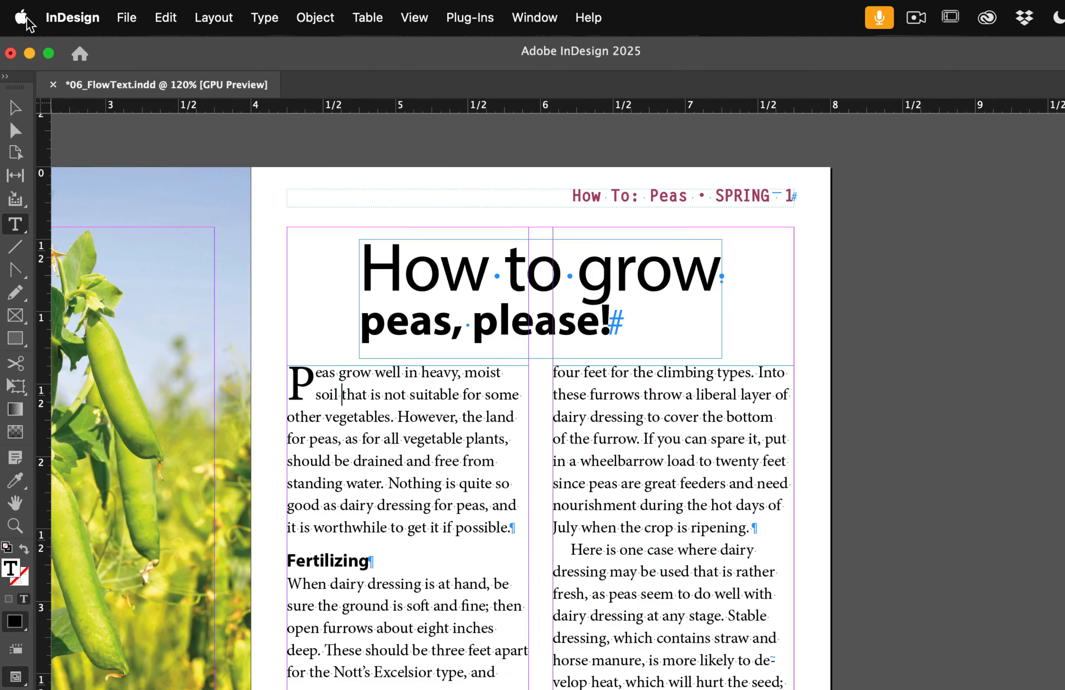
Step: In the Grids preferences, set the baseline grid's start value to 0, relative to the top of the page
{"action": "left_click", "coordinate": [72, 18]}
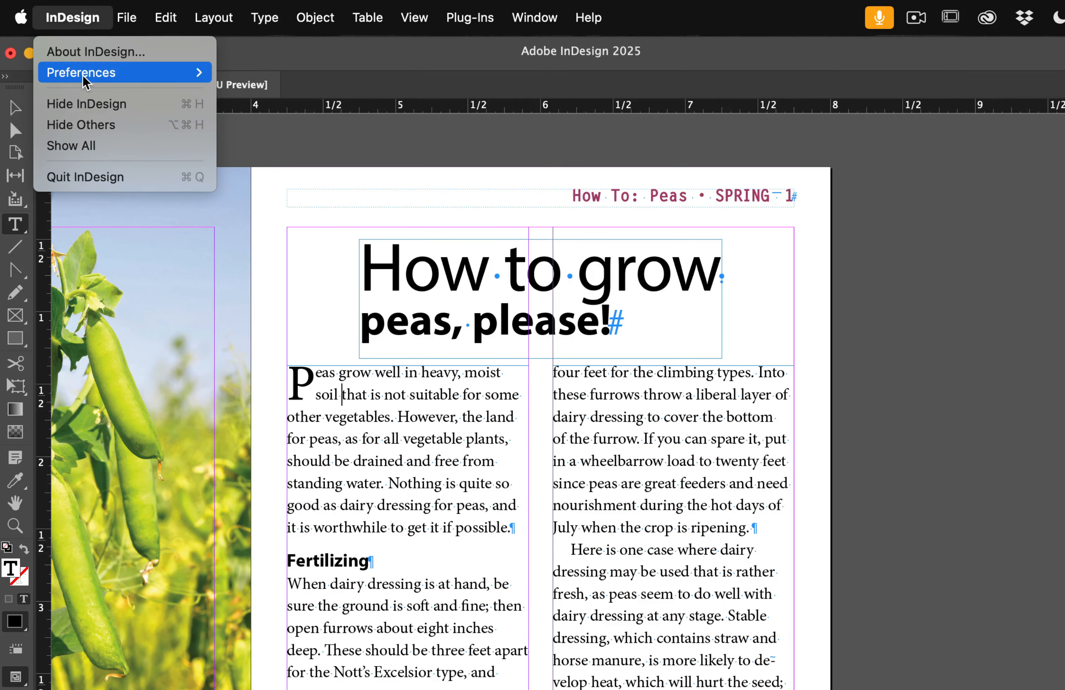
{"action": "mouse_move", "coordinate": [83, 76]}
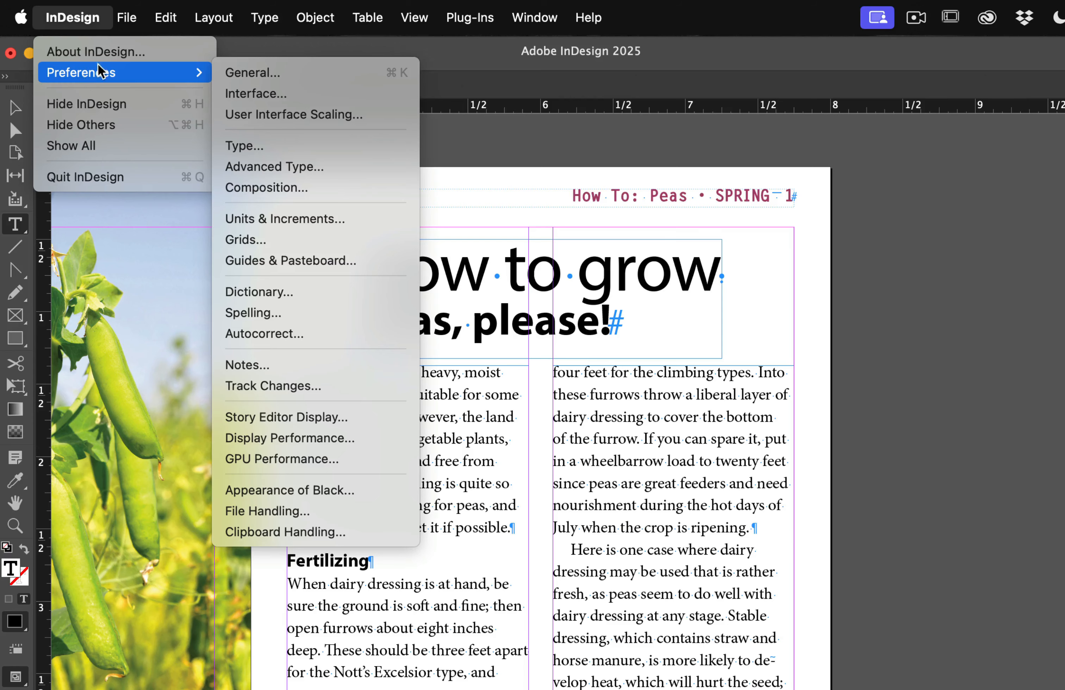
{"action": "mouse_move", "coordinate": [156, 16]}
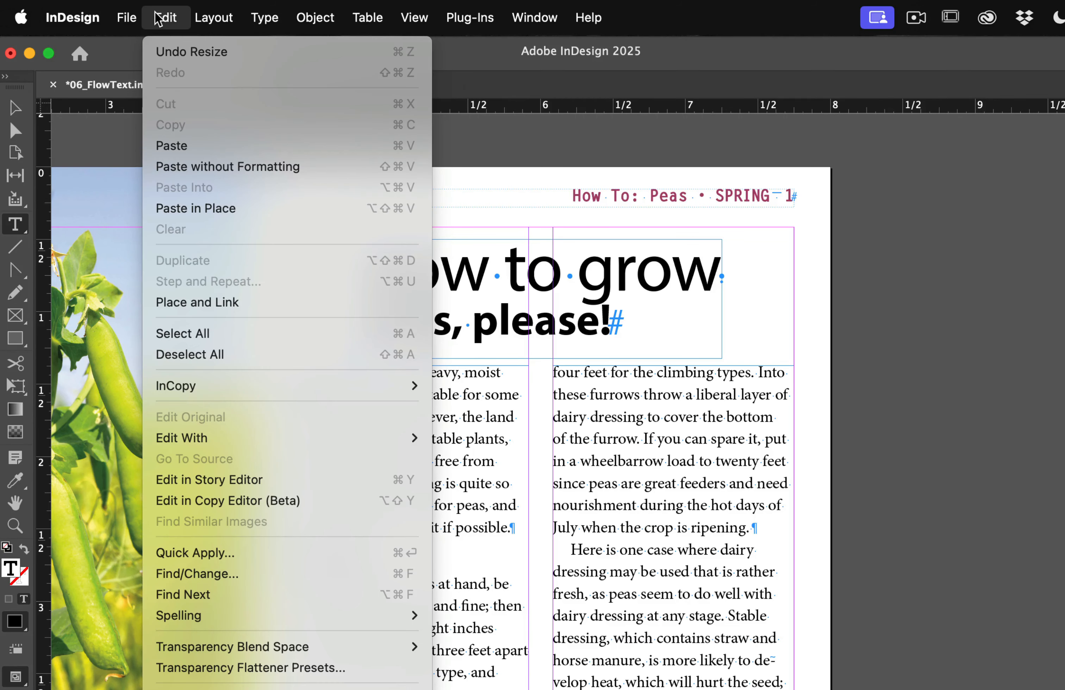
{"action": "mouse_move", "coordinate": [92, 18]}
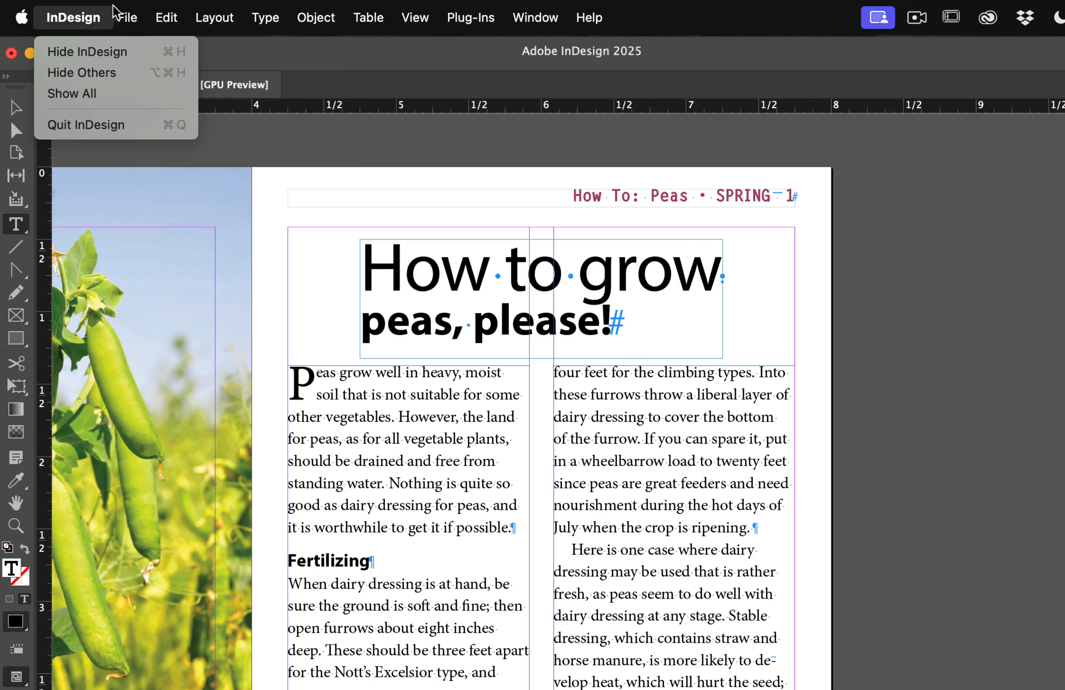
{"action": "left_click", "coordinate": [75, 6]}
{"action": "left_click", "coordinate": [75, 7]}
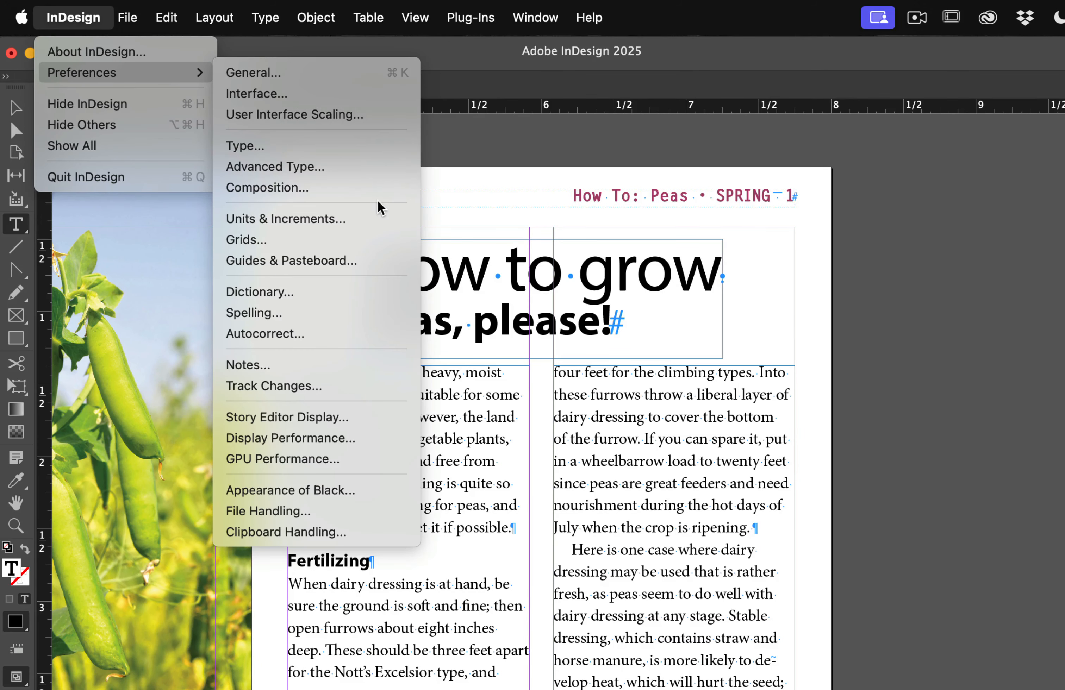
{"action": "left_click", "coordinate": [352, 249]}
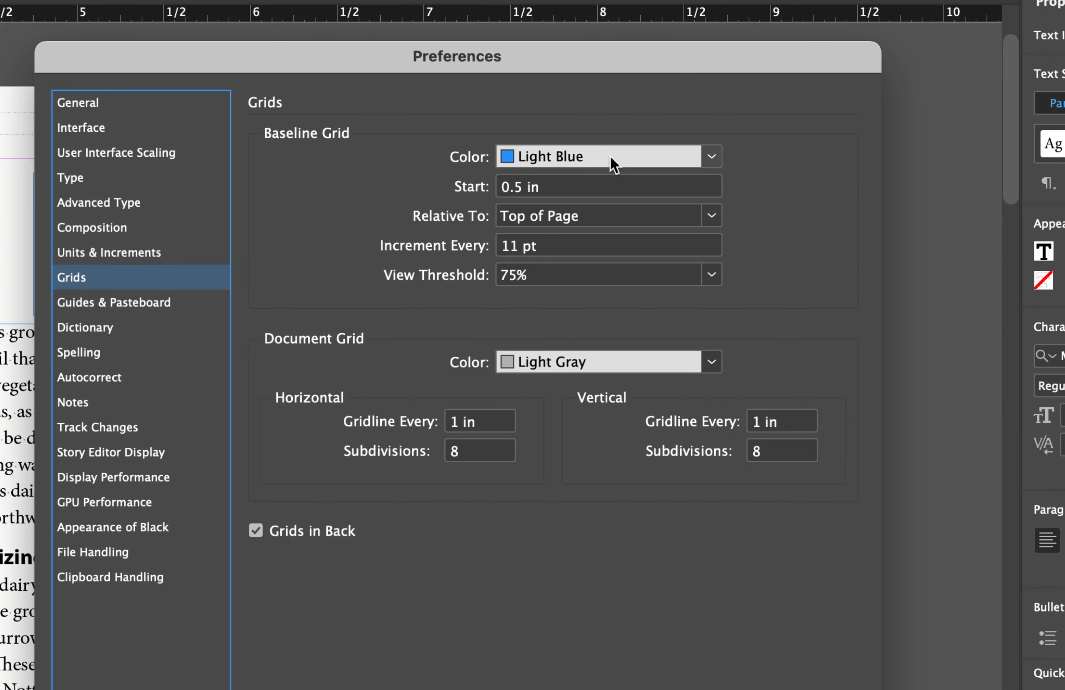
{"action": "double_click", "coordinate": [508, 193]}
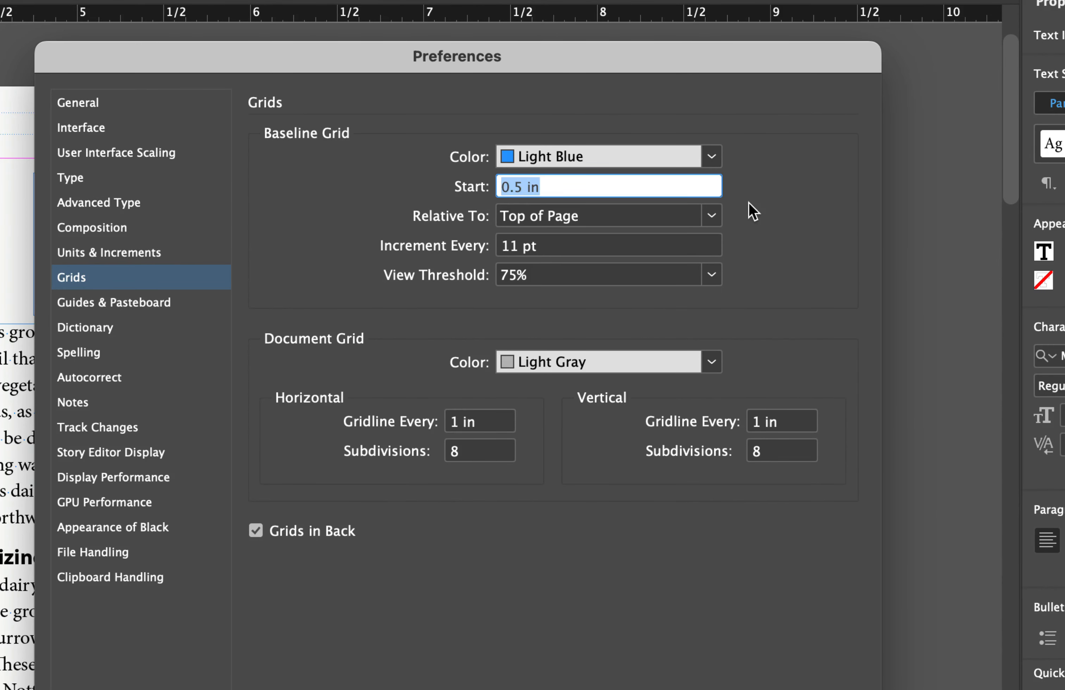
{"action": "type", "text": "0"}
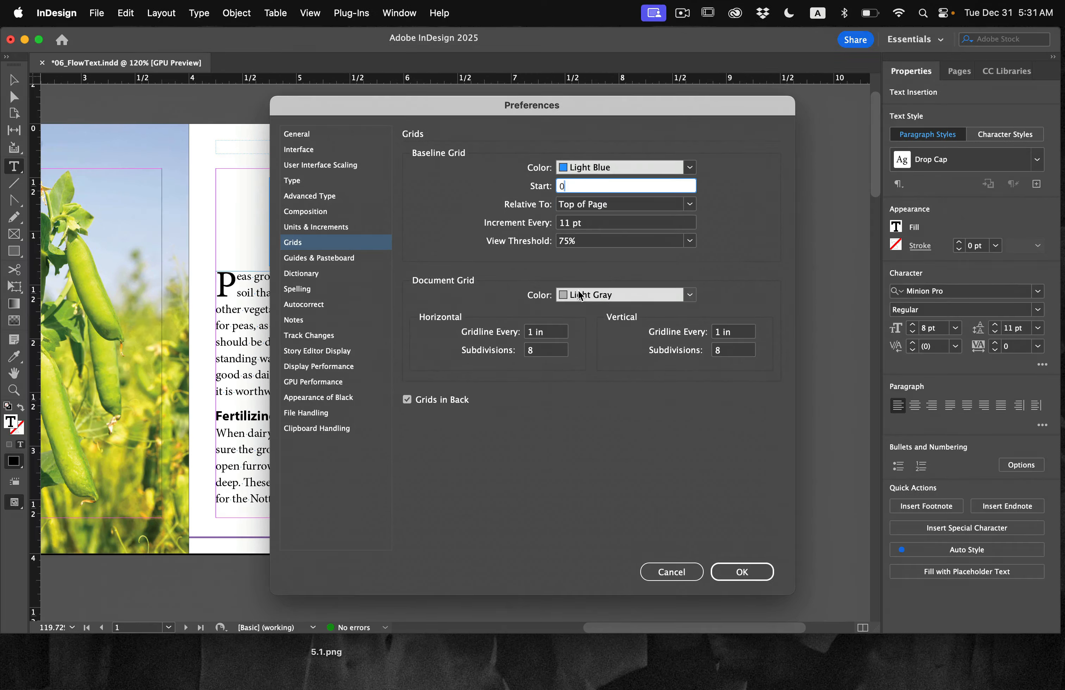
{"action": "left_click", "coordinate": [742, 572]}
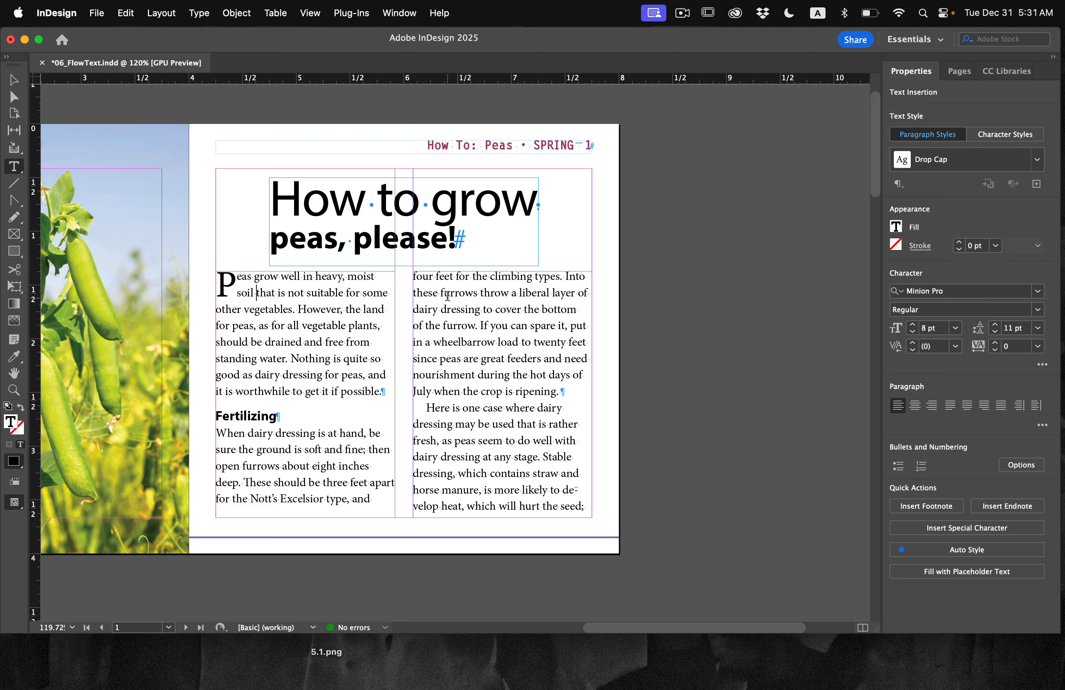
Step: Show the baseline grid and examine how the text lines in both page 1 columns sit against it
{"action": "left_click", "coordinate": [309, 8]}
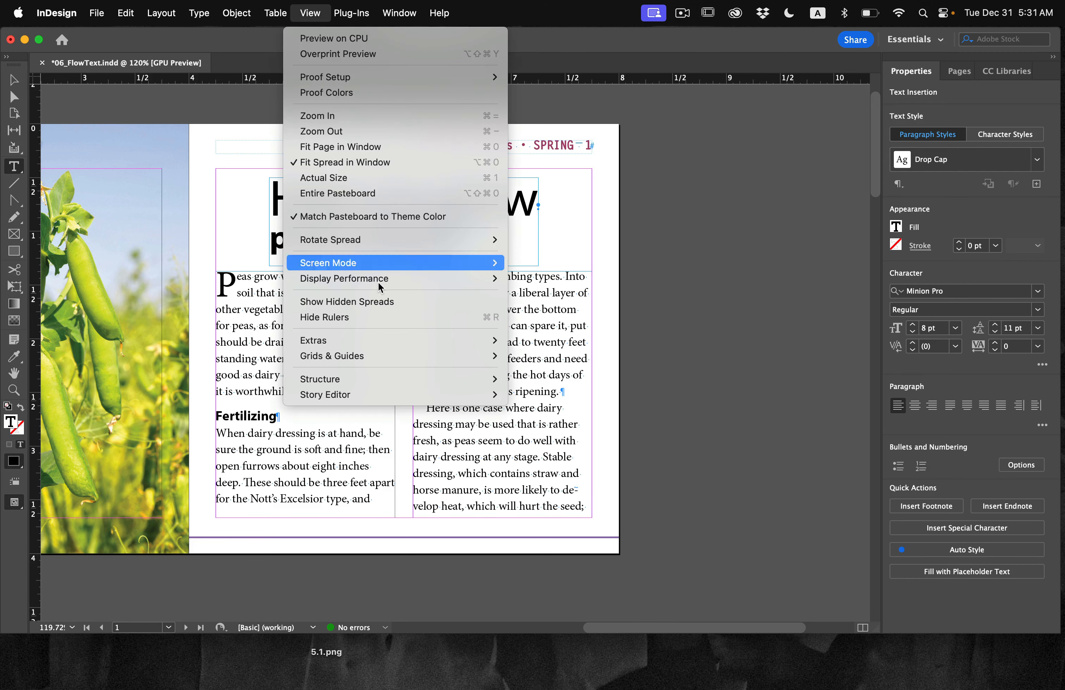
{"action": "mouse_move", "coordinate": [393, 356]}
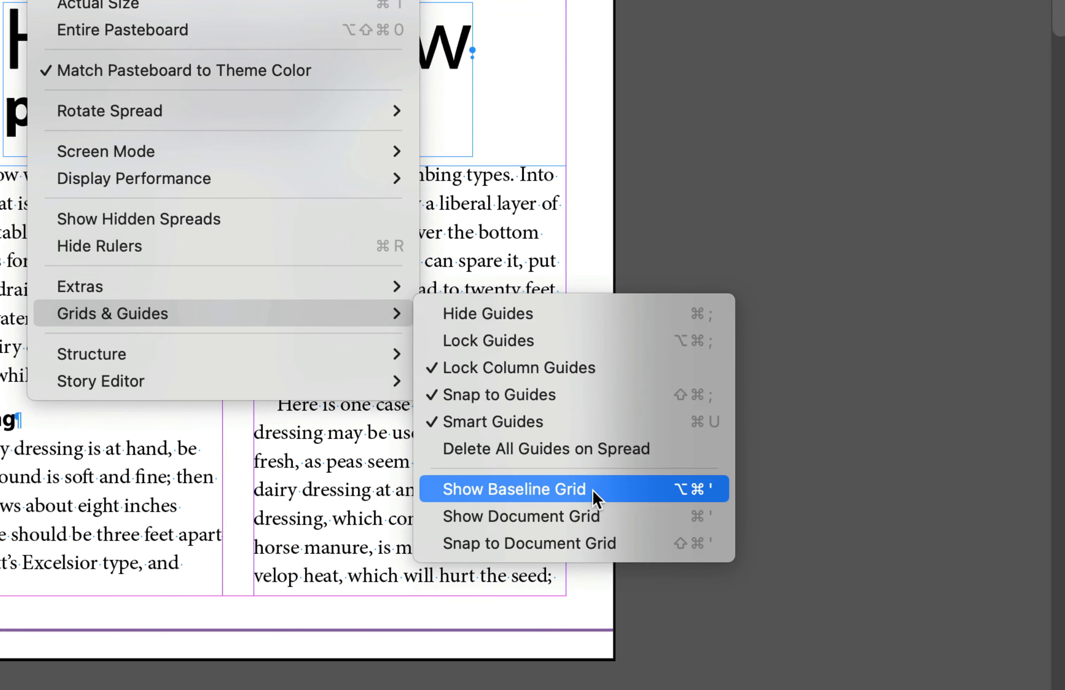
{"action": "left_click", "coordinate": [593, 491]}
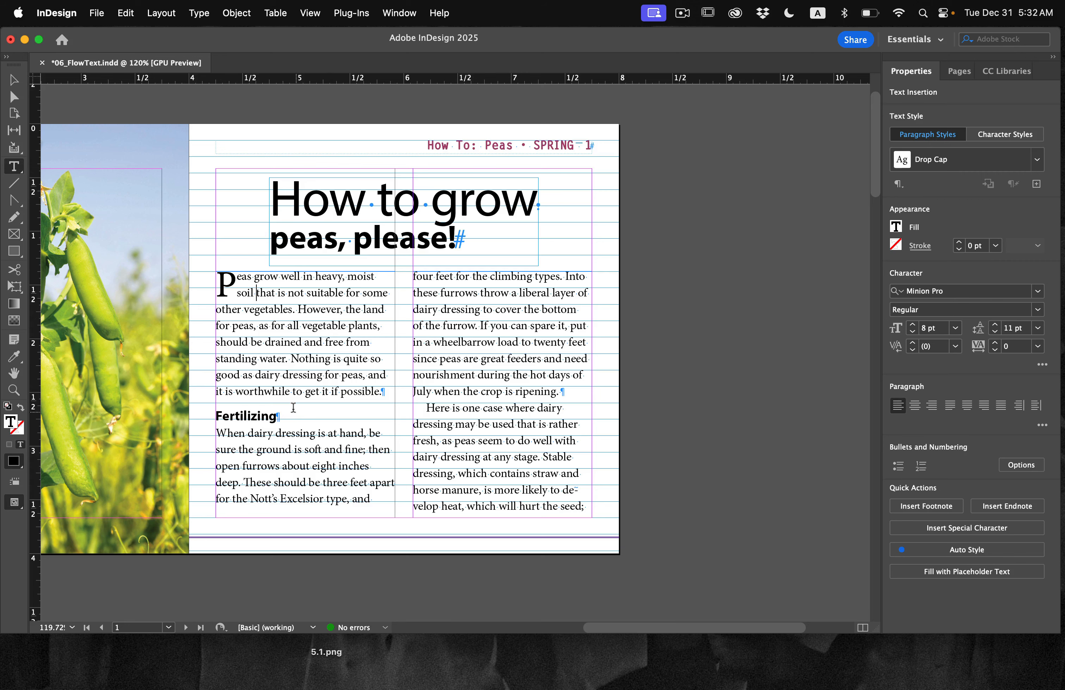
{"action": "key", "text": "super+equal"}
{"action": "key", "text": "super+equal"}
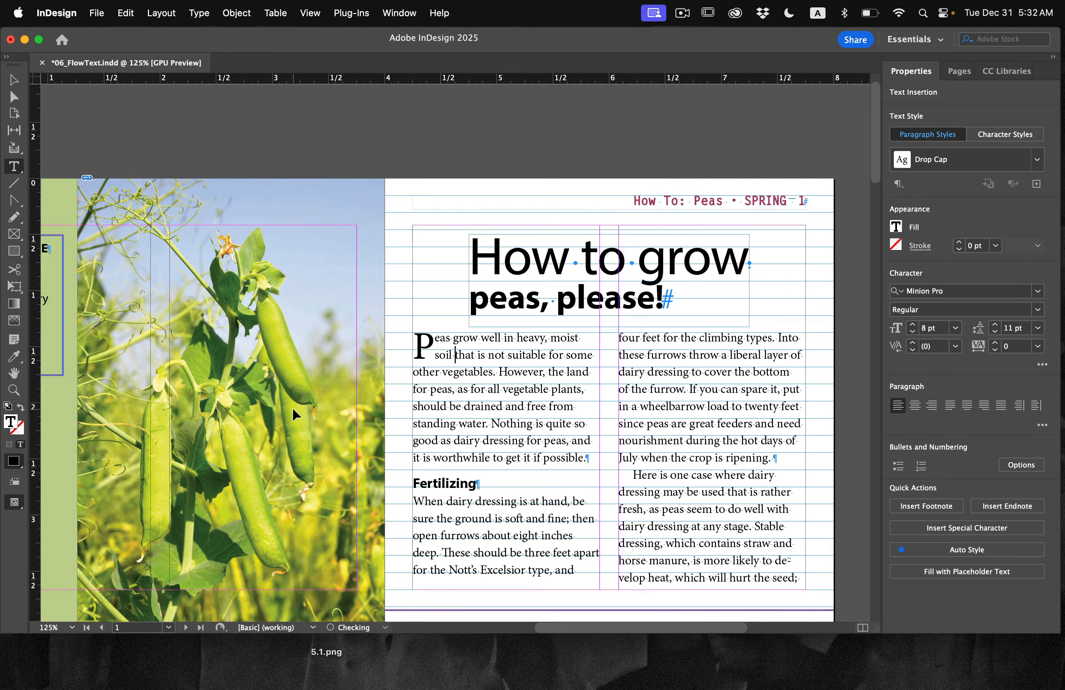
{"action": "key", "text": "super+equal"}
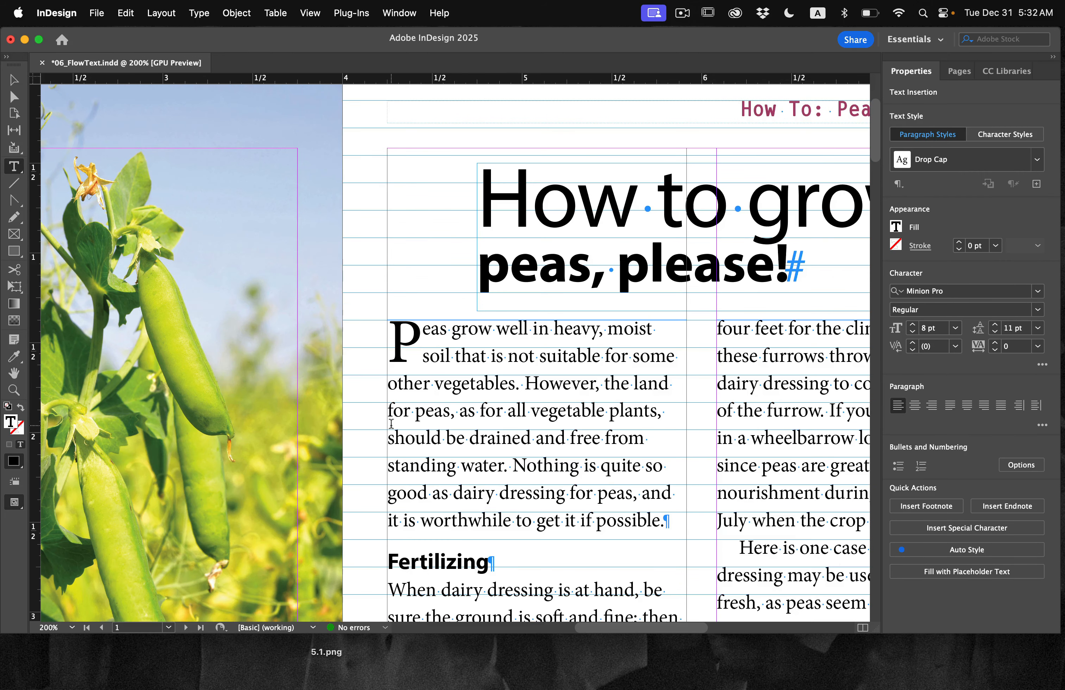
{"action": "scroll", "coordinate": [392, 424], "scroll_direction": "down", "scroll_amount": 2}
{"action": "scroll", "coordinate": [391, 424], "scroll_direction": "right", "scroll_amount": 2}
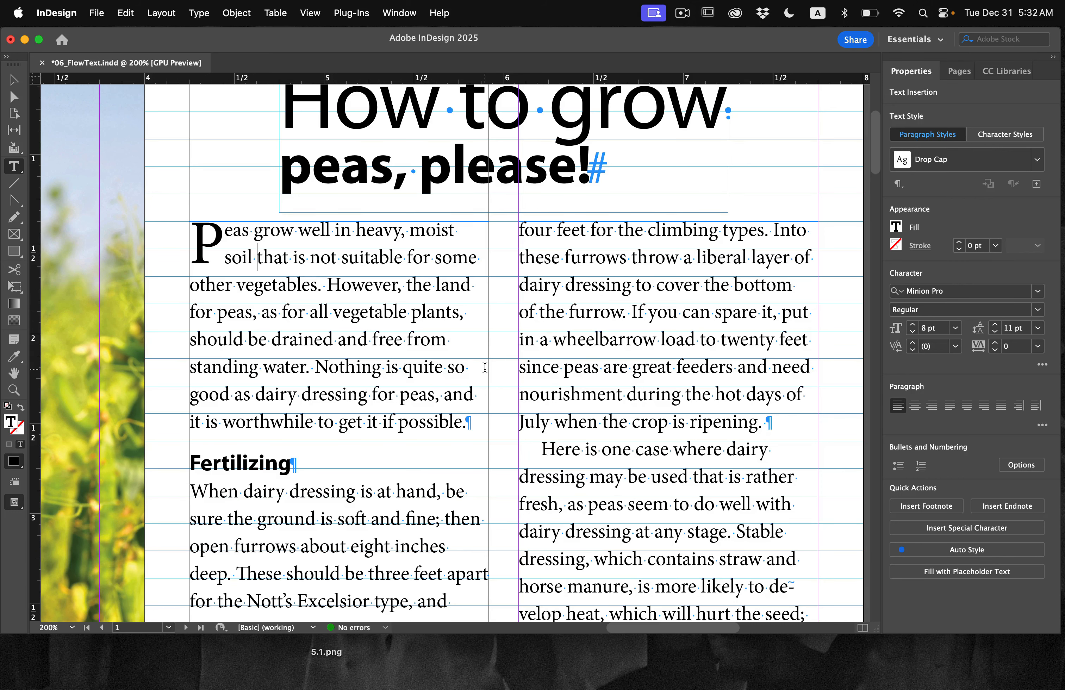
Step: Compare the text lines along the full height of both page 1 columns with the baseline grid
{"action": "scroll", "coordinate": [490, 411], "scroll_direction": "down", "scroll_amount": 10}
{"action": "scroll", "coordinate": [490, 412], "scroll_direction": "right", "scroll_amount": 1}
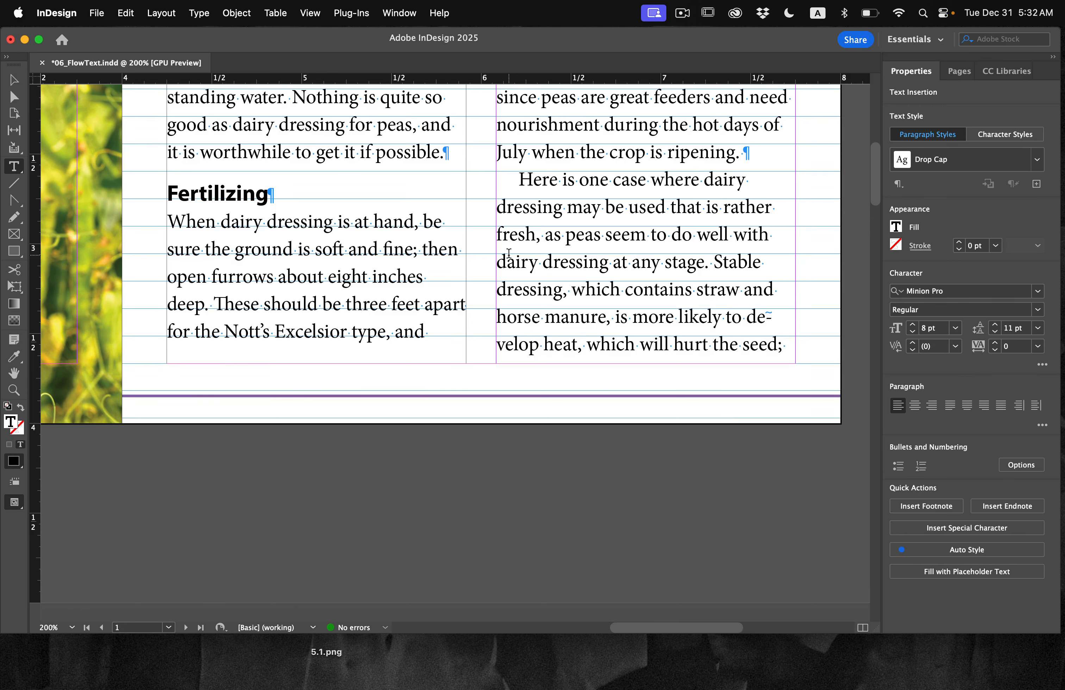
{"action": "scroll", "coordinate": [509, 254], "scroll_direction": "up", "scroll_amount": 4}
{"action": "scroll", "coordinate": [509, 254], "scroll_direction": "right", "scroll_amount": 1}
{"action": "scroll", "coordinate": [509, 254], "scroll_direction": "up", "scroll_amount": 15}
{"action": "scroll", "coordinate": [509, 253], "scroll_direction": "right", "scroll_amount": 5}
{"action": "scroll", "coordinate": [287, 428], "scroll_direction": "down", "scroll_amount": 7}
{"action": "scroll", "coordinate": [287, 428], "scroll_direction": "left", "scroll_amount": 5}
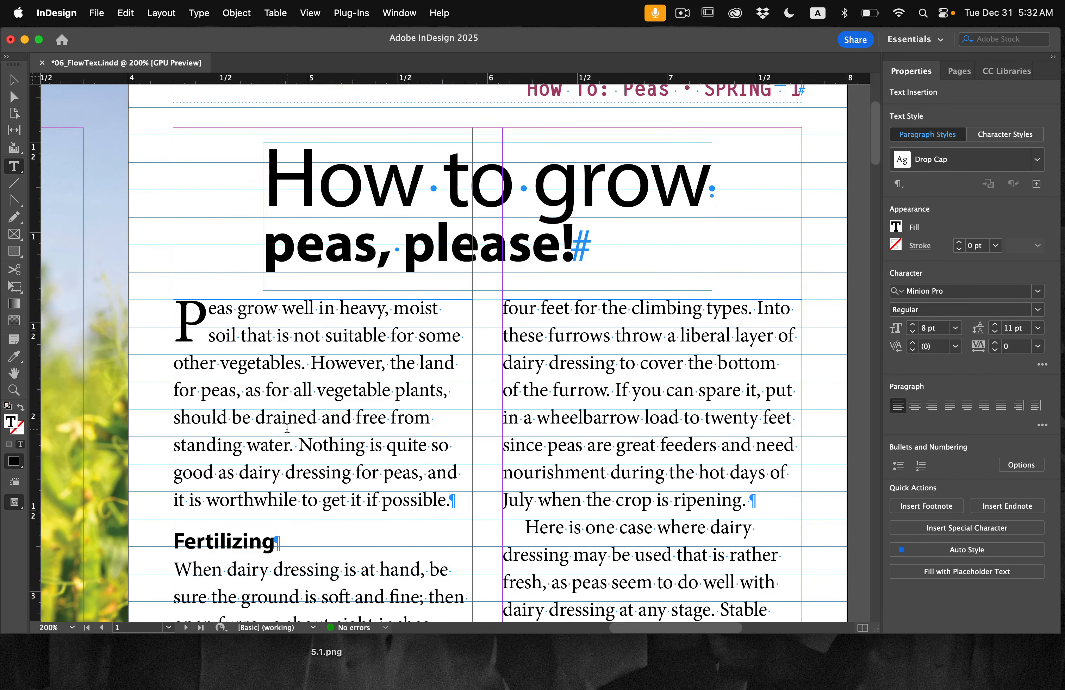
Step: Select the whole article story and align all its text to the baseline grid
{"action": "left_click", "coordinate": [262, 362]}
{"action": "left_click", "coordinate": [125, 13]}
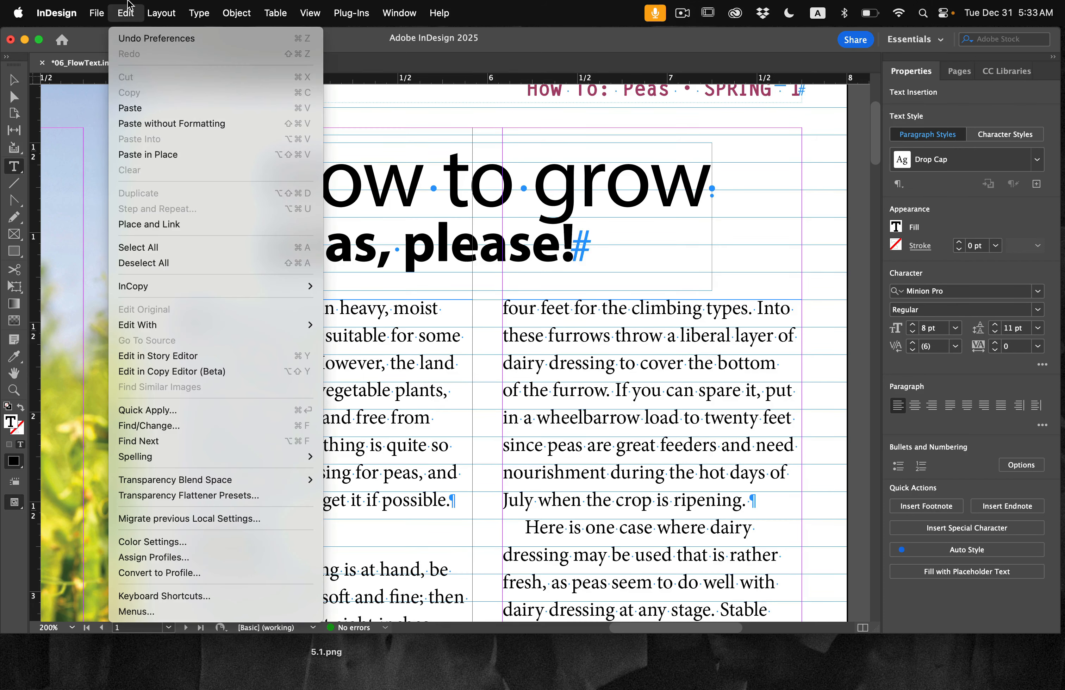
{"action": "left_click", "coordinate": [143, 245]}
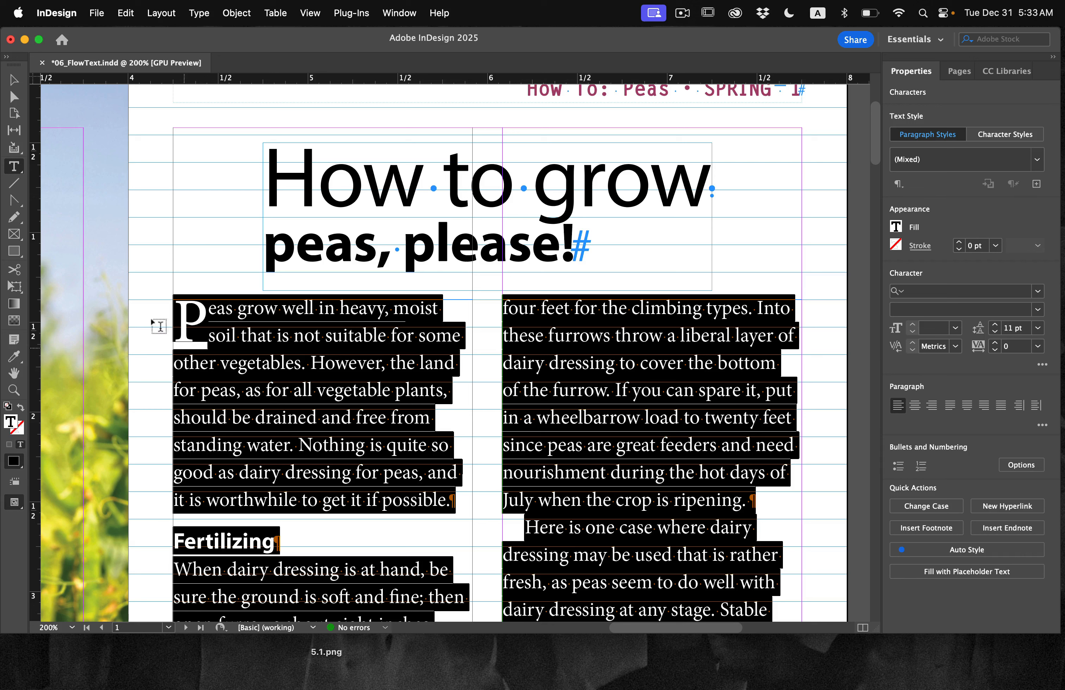
{"action": "left_click", "coordinate": [199, 13]}
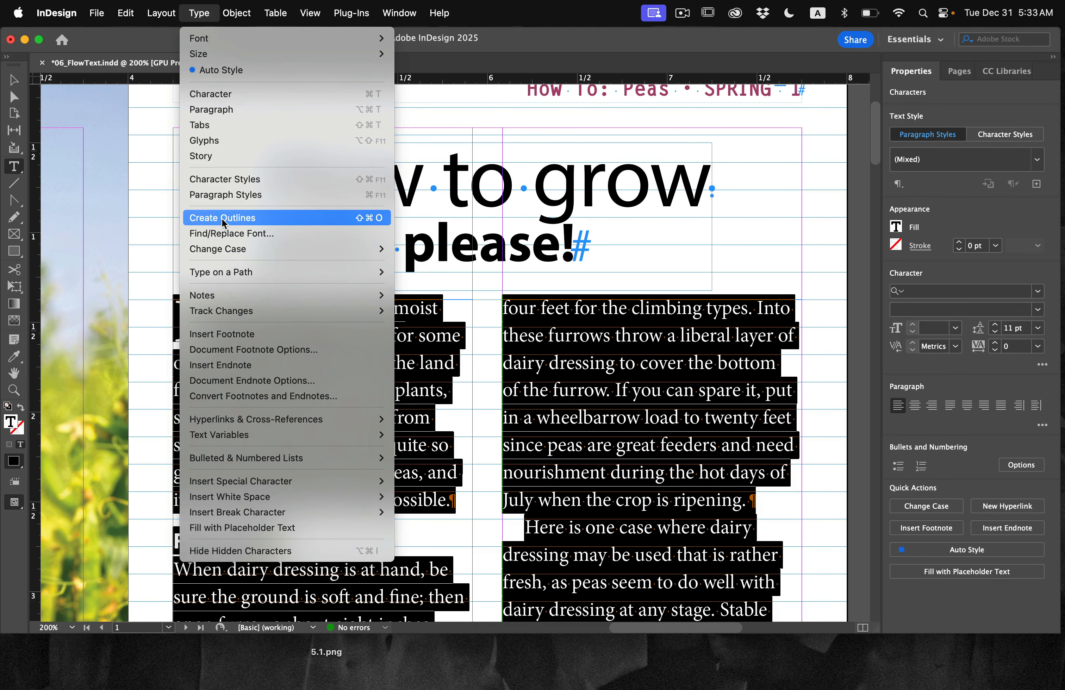
{"action": "left_click", "coordinate": [215, 115]}
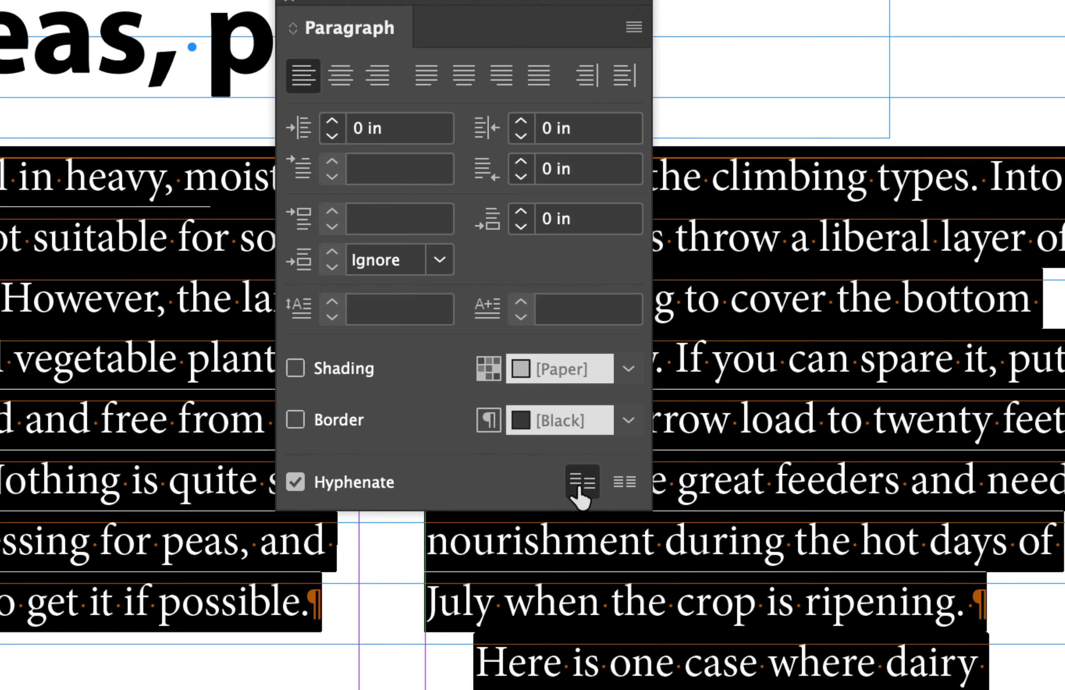
{"action": "left_click", "coordinate": [624, 487]}
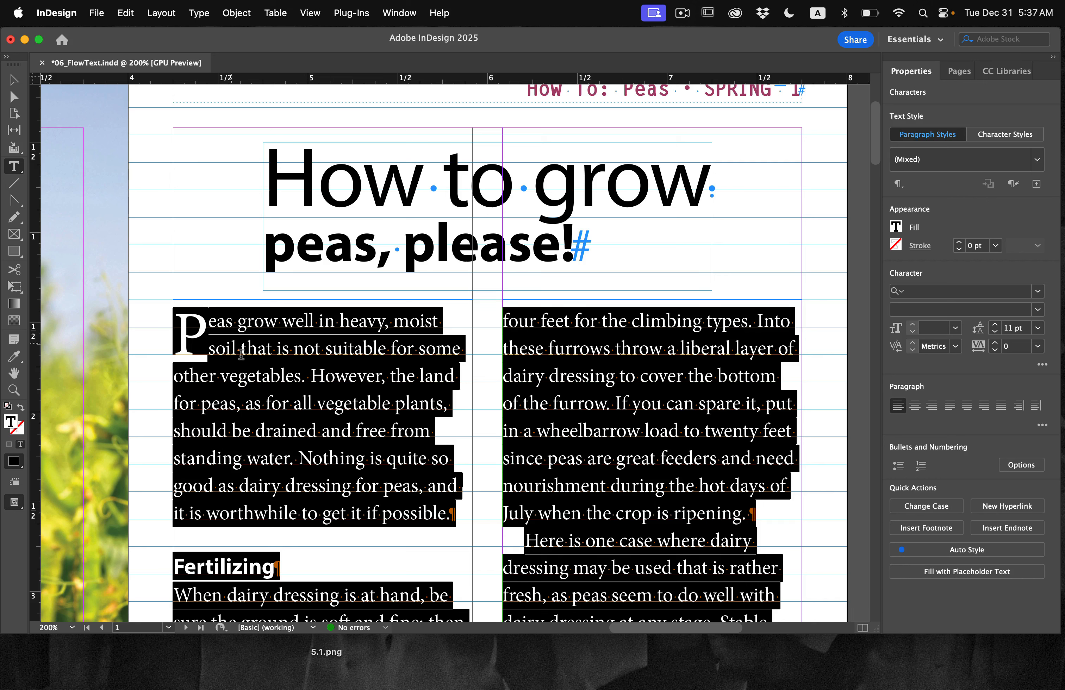
Step: Redefine the Drop Cap paragraph style from the grid-aligned opening paragraph, with the paragraph styles list floating over the page
{"action": "left_click", "coordinate": [271, 375]}
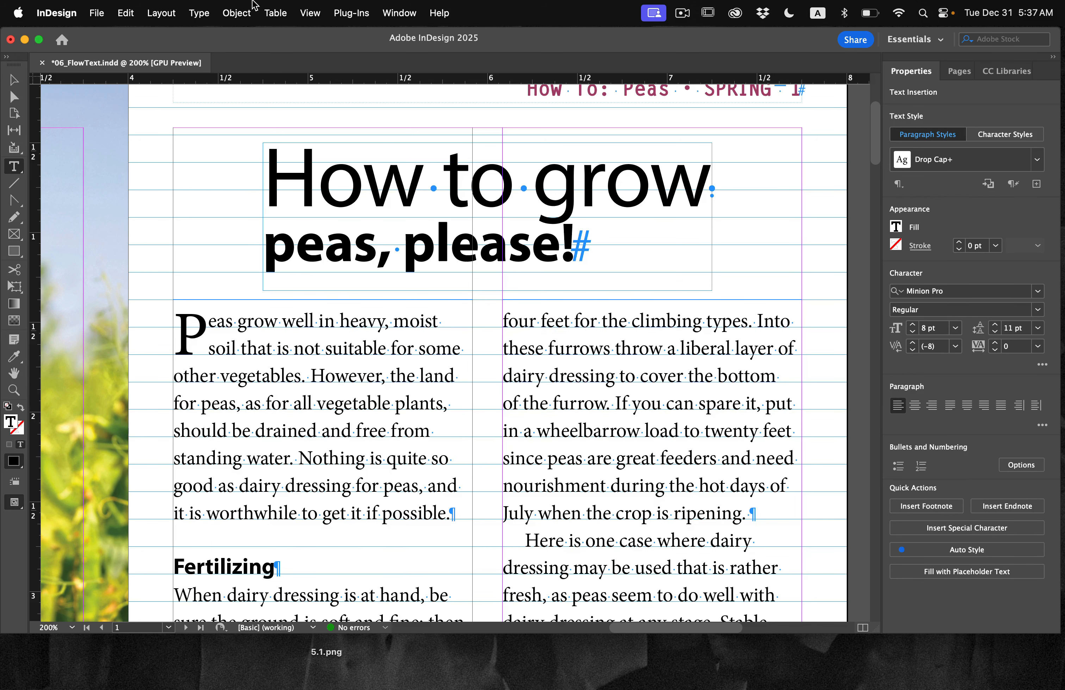
{"action": "left_click", "coordinate": [199, 13]}
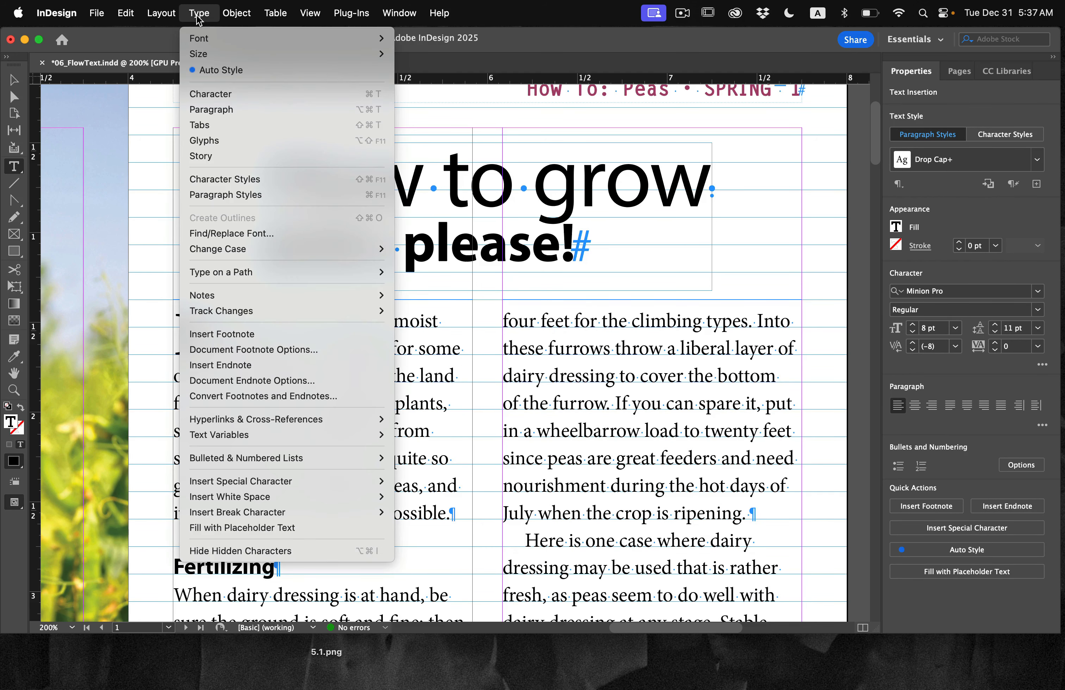
{"action": "left_click", "coordinate": [242, 195]}
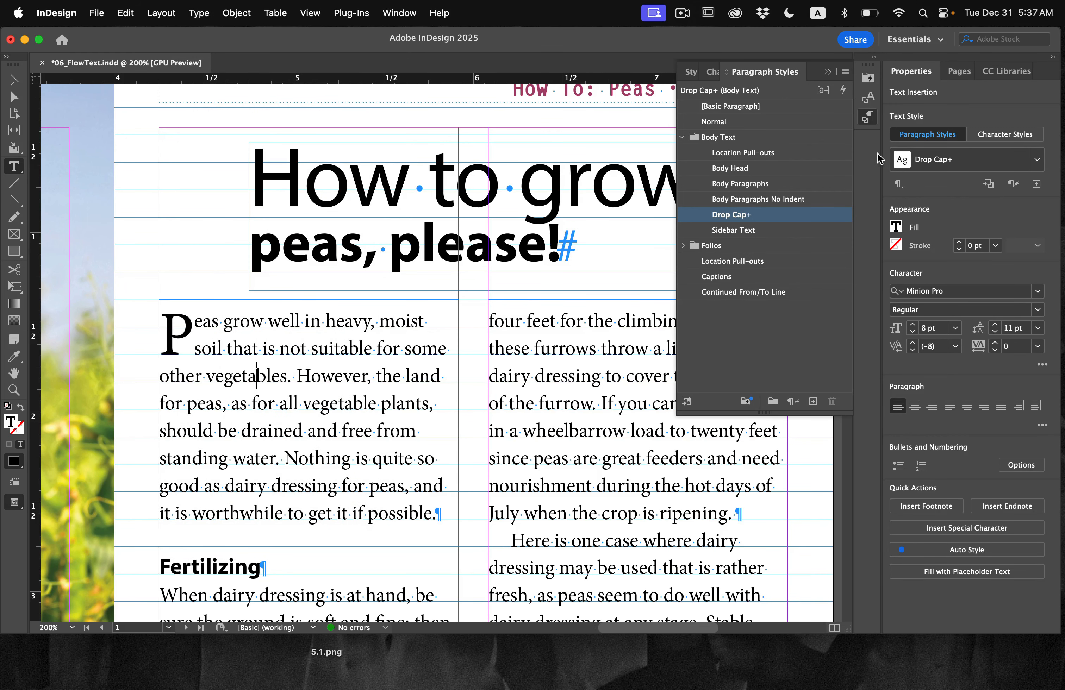
{"action": "left_click_drag", "start_coordinate": [779, 84], "coordinate": [481, 240]}
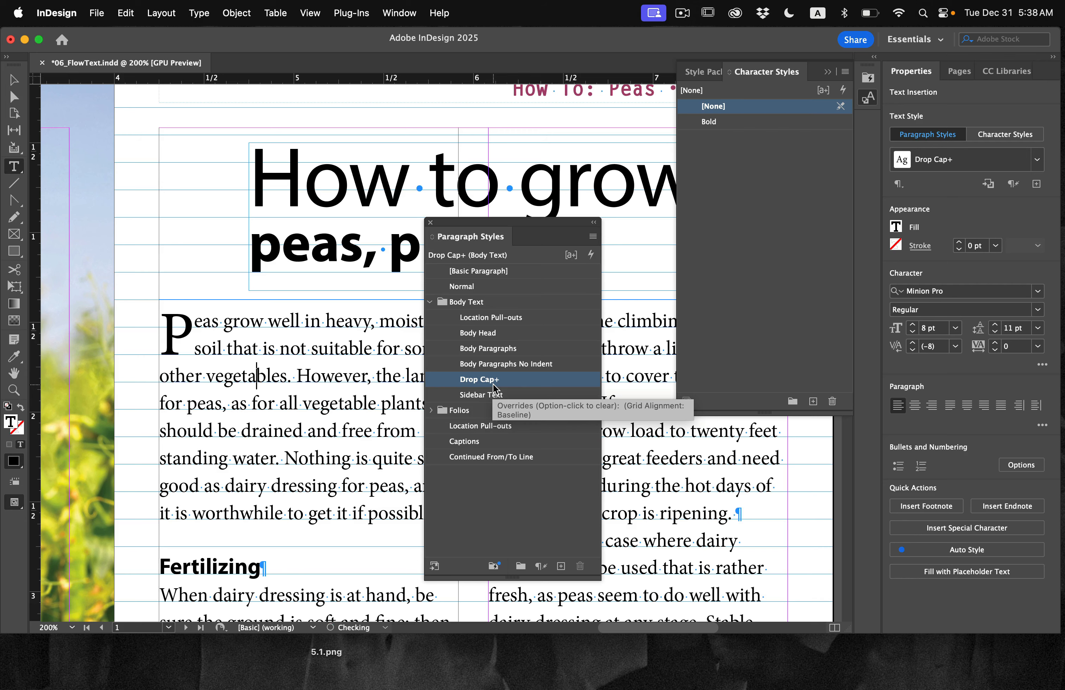
{"action": "right_click", "coordinate": [493, 385]}
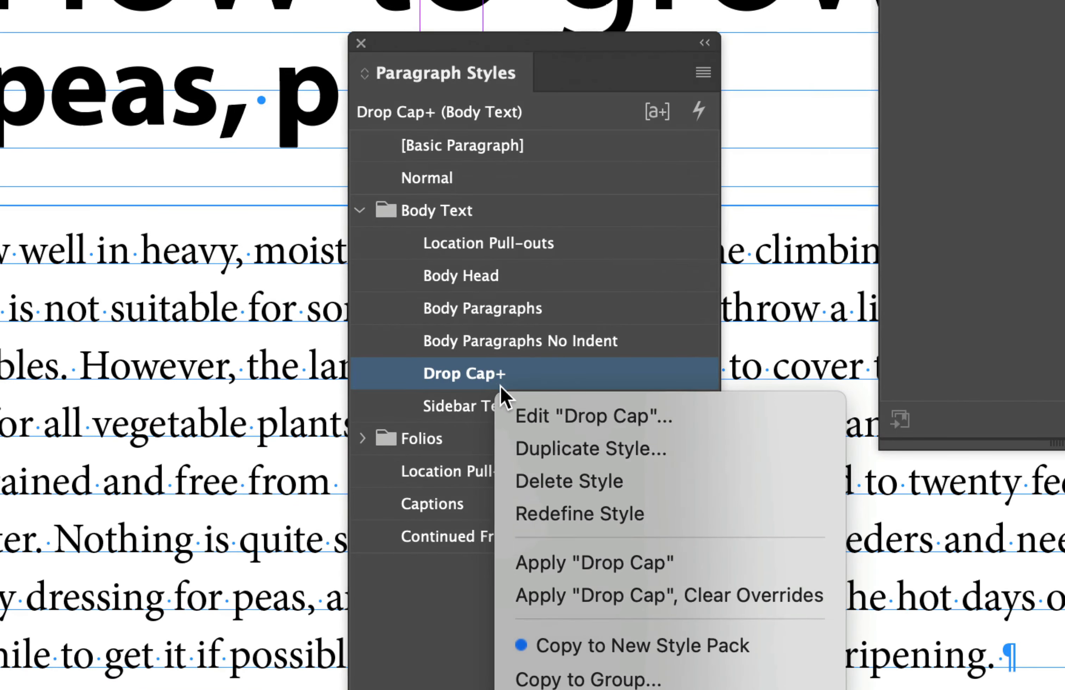
{"action": "left_click", "coordinate": [509, 446]}
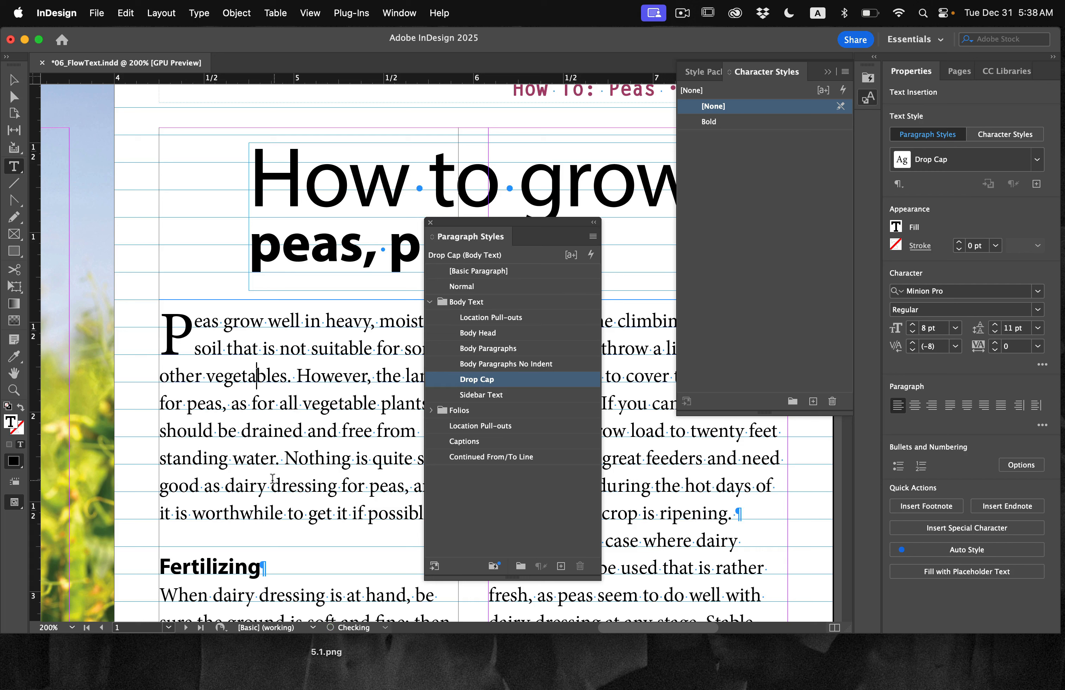
Step: Redefine the Body Head paragraph style from the grid-aligned "Fertilizing" heading
{"action": "left_click", "coordinate": [197, 566]}
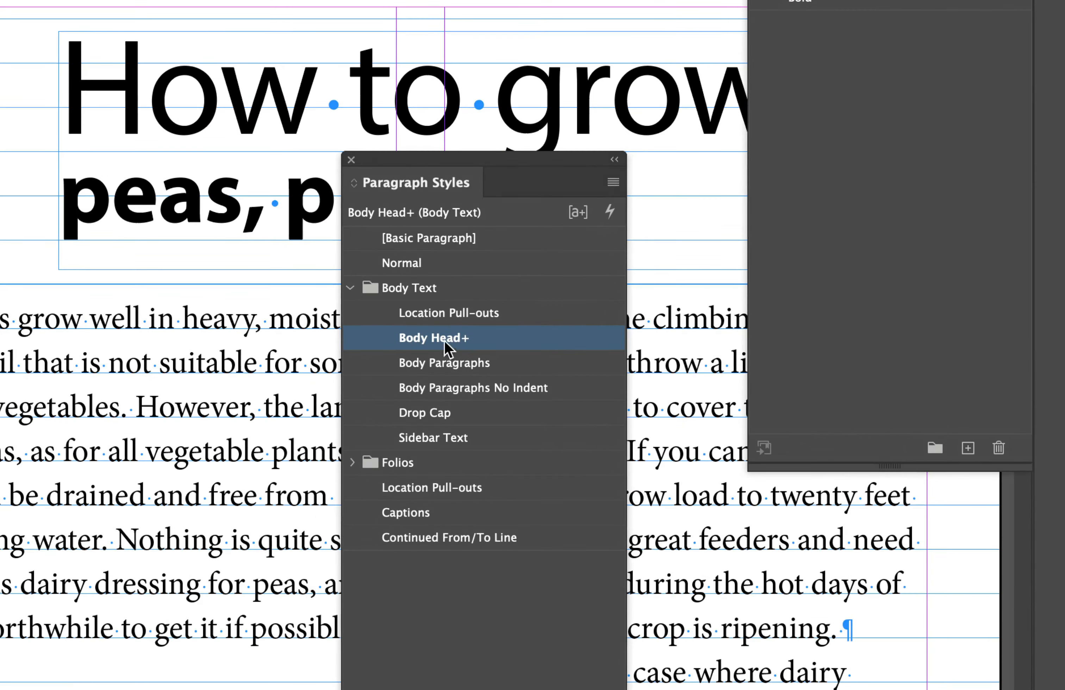
{"action": "right_click", "coordinate": [463, 342]}
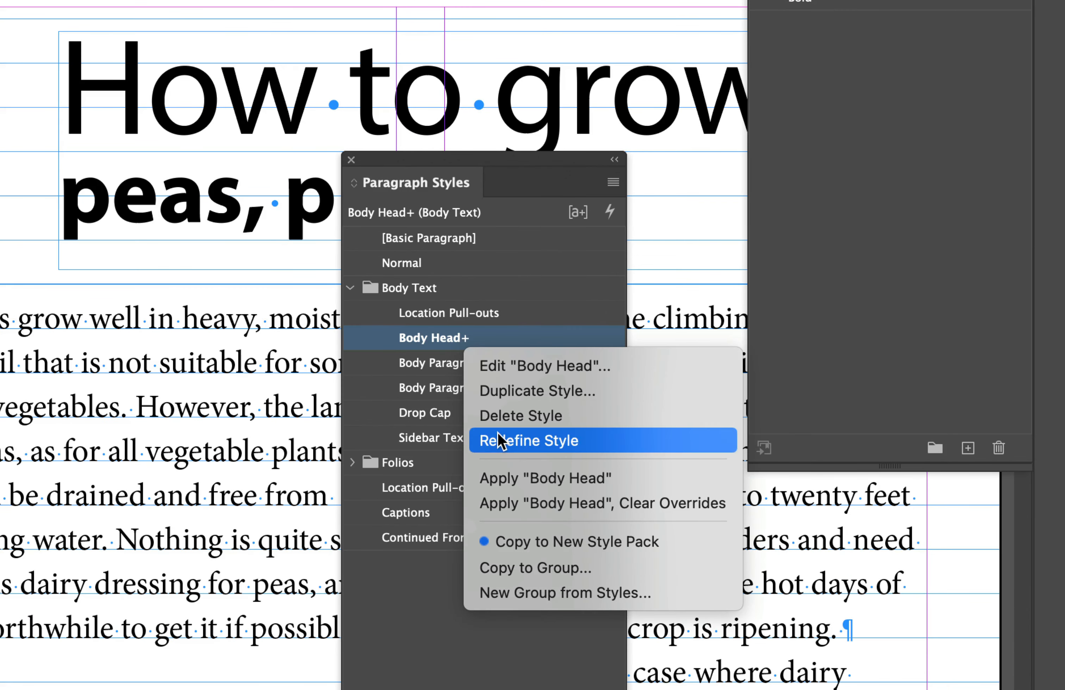
{"action": "left_click", "coordinate": [559, 441]}
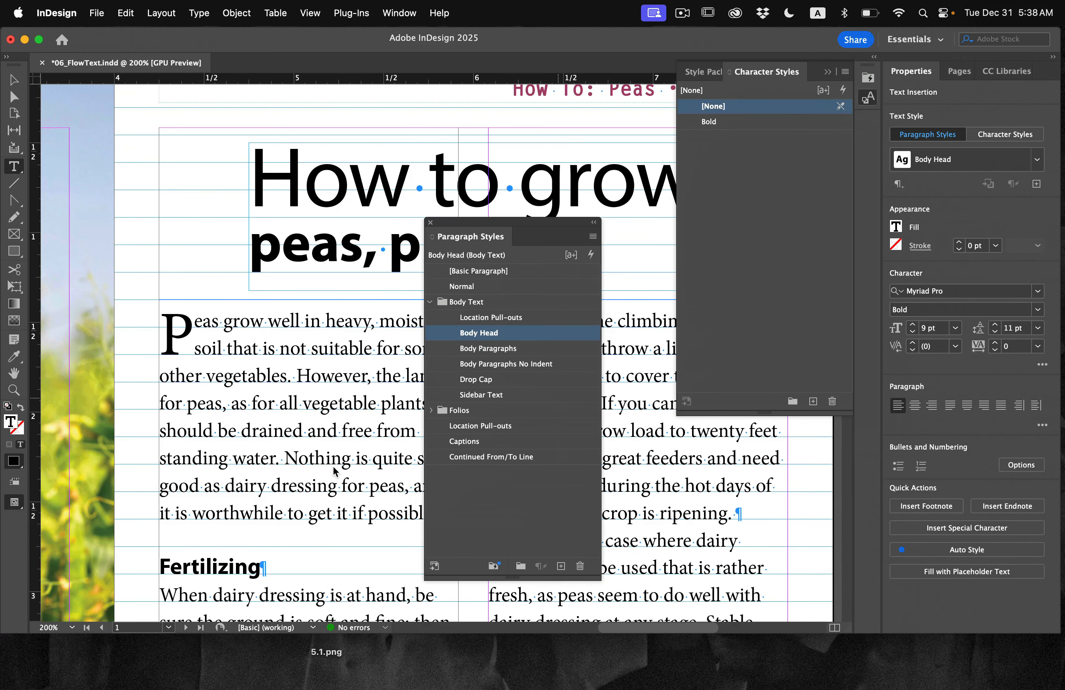
Step: Redefine the Body Paragraphs No Indent style from the grid-aligned paragraph below the "Fertilizing" heading
{"action": "scroll", "coordinate": [196, 482], "scroll_direction": "down", "scroll_amount": 5}
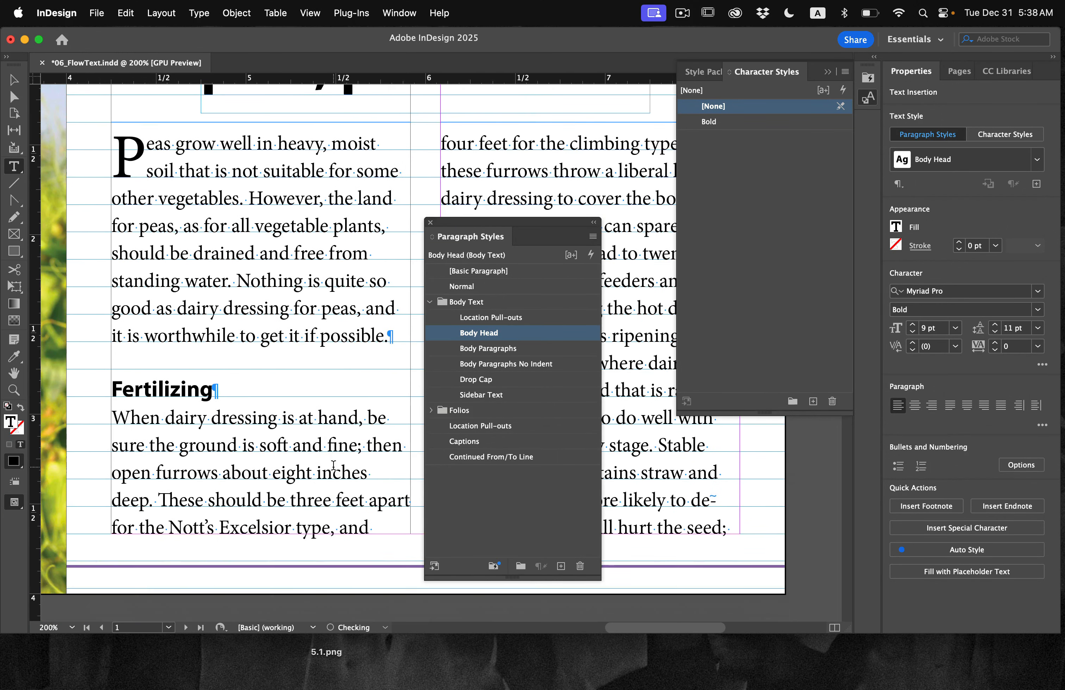
{"action": "left_click", "coordinate": [174, 449]}
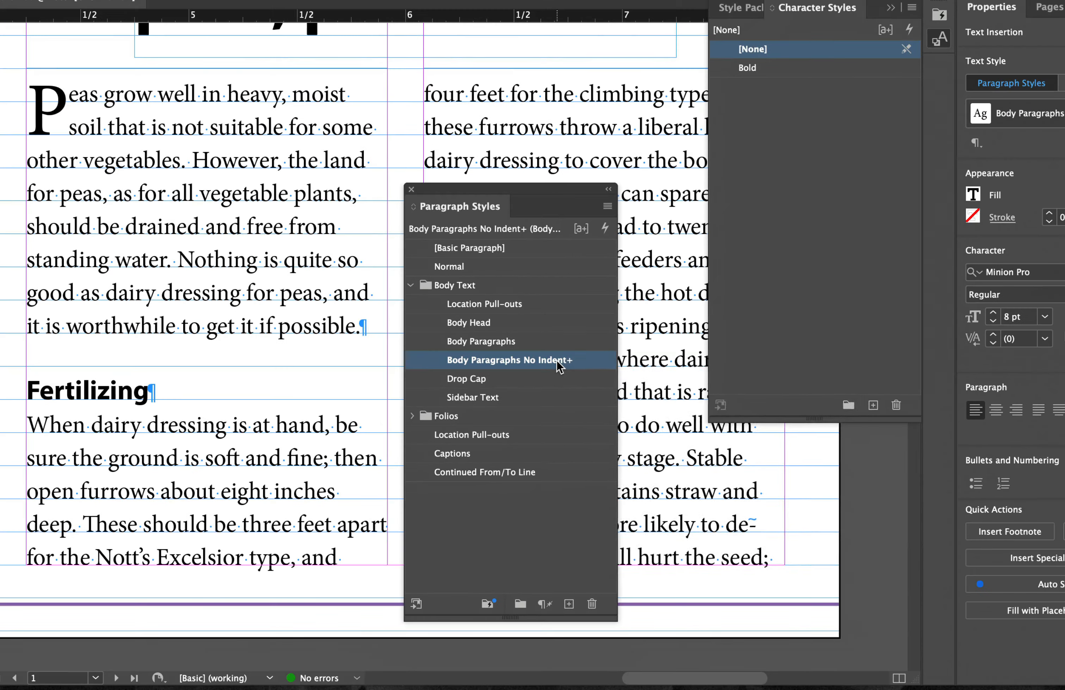
{"action": "right_click", "coordinate": [556, 360]}
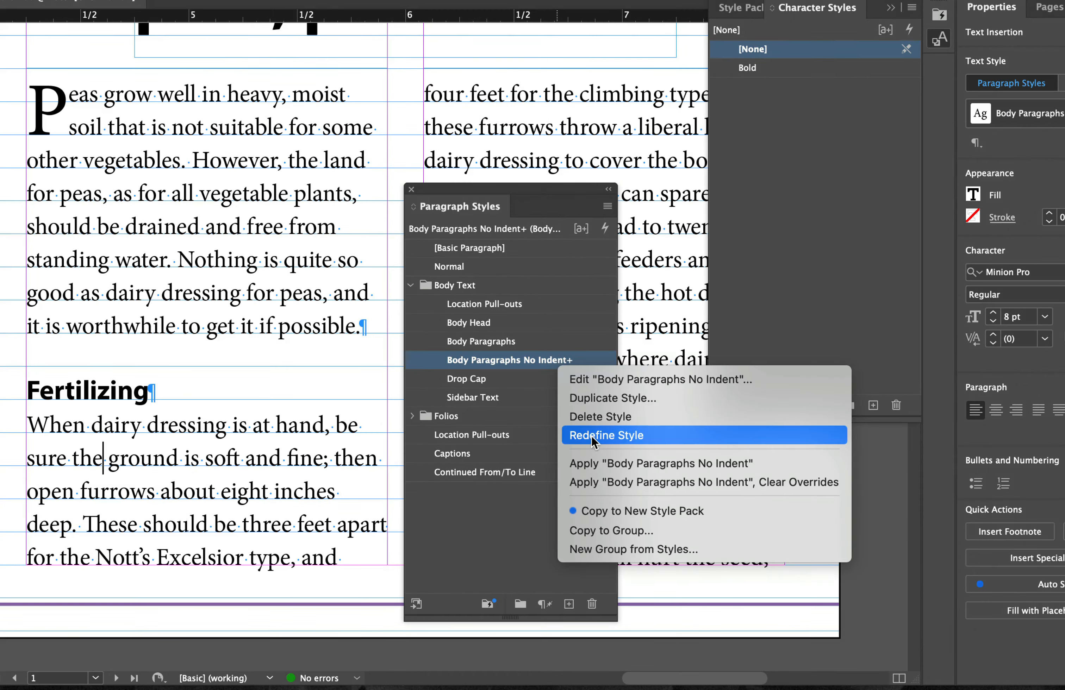
{"action": "left_click", "coordinate": [609, 475]}
Step: Redefine the Body Paragraphs style from the indented "Here is one case" paragraph and close the floating paragraph styles list
{"action": "scroll", "coordinate": [330, 371], "scroll_direction": "right", "scroll_amount": 5}
{"action": "scroll", "coordinate": [330, 371], "scroll_direction": "up", "scroll_amount": 2}
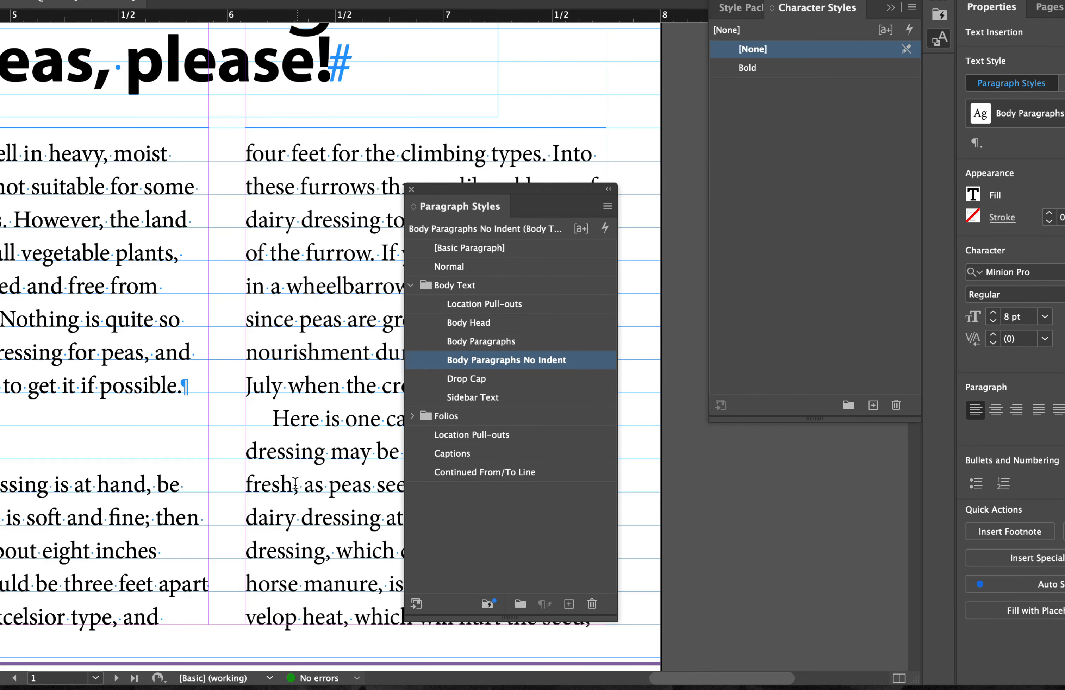
{"action": "left_click", "coordinate": [296, 484]}
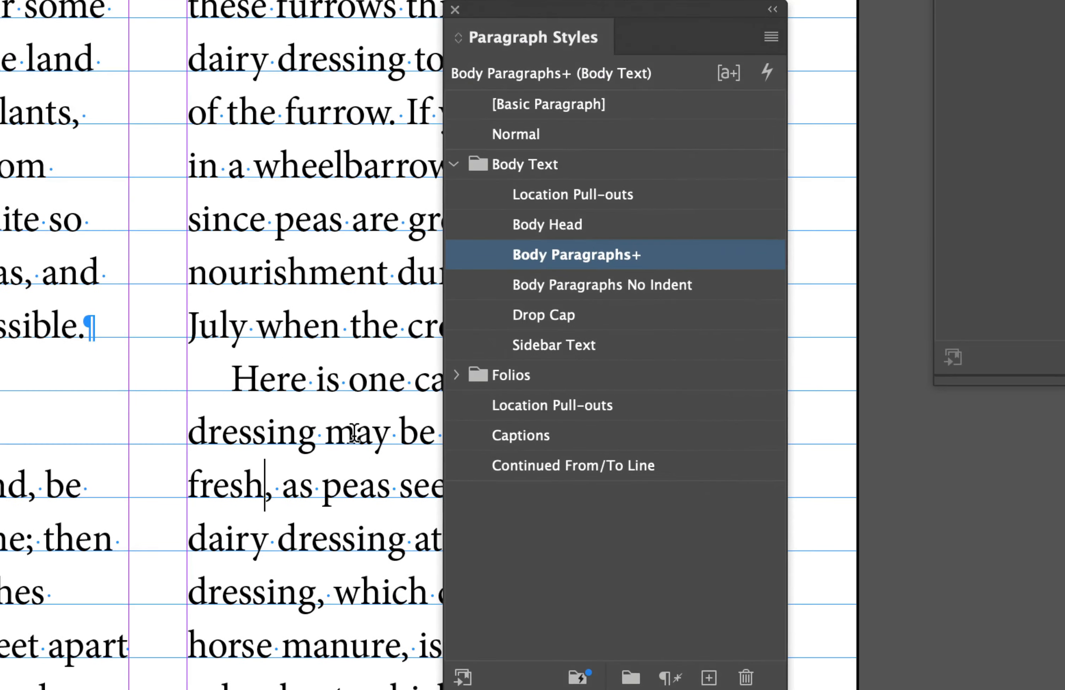
{"action": "right_click", "coordinate": [650, 258]}
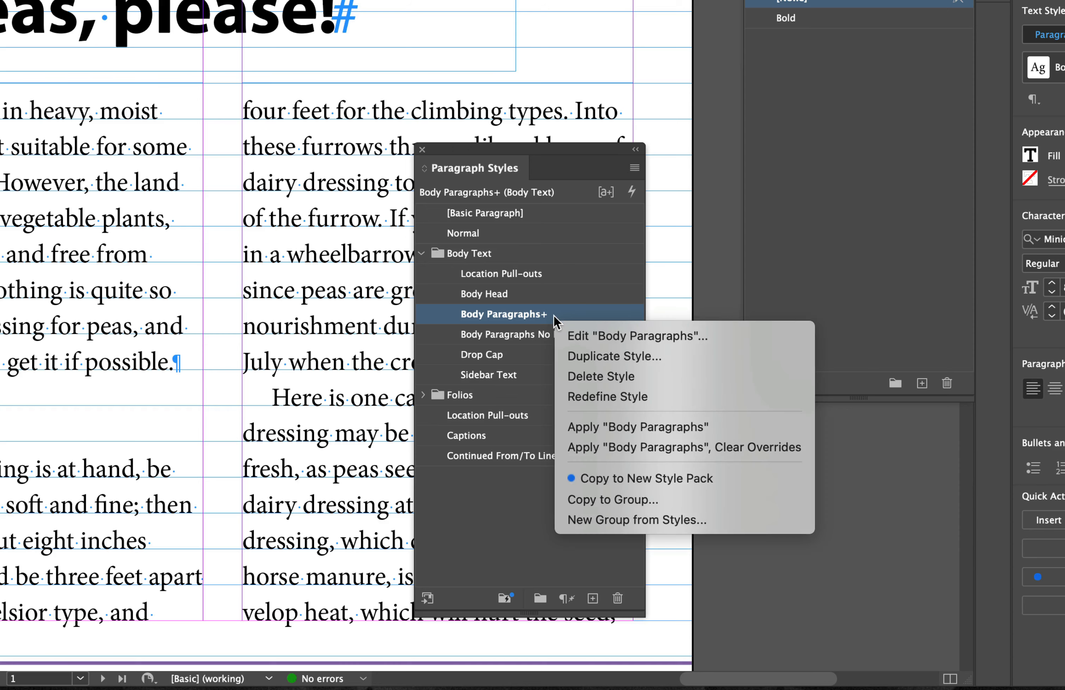
{"action": "left_click", "coordinate": [611, 400]}
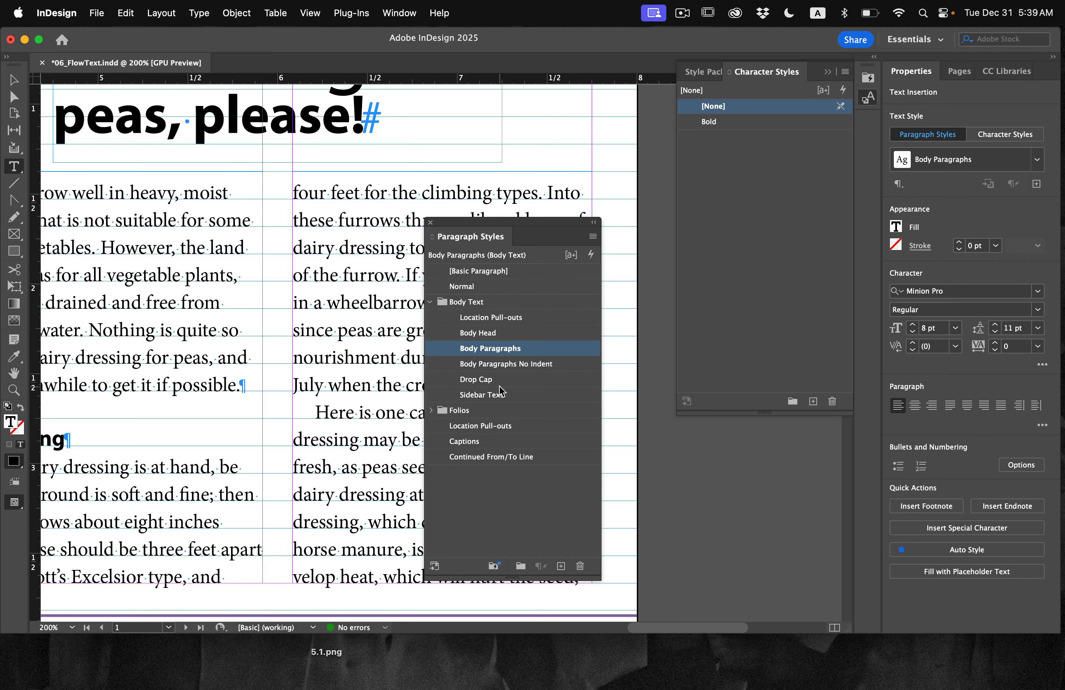
{"action": "left_click", "coordinate": [430, 223]}
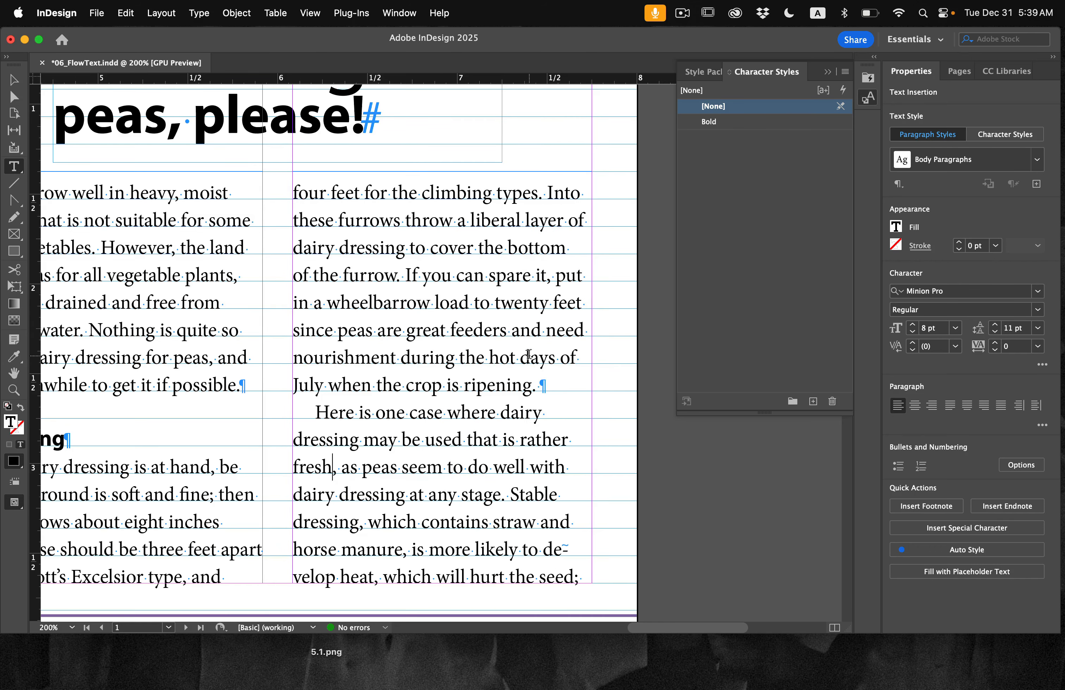
Step: Hide the baseline grid on the page 1 layout
{"action": "scroll", "coordinate": [529, 354], "scroll_direction": "down", "scroll_amount": 5}
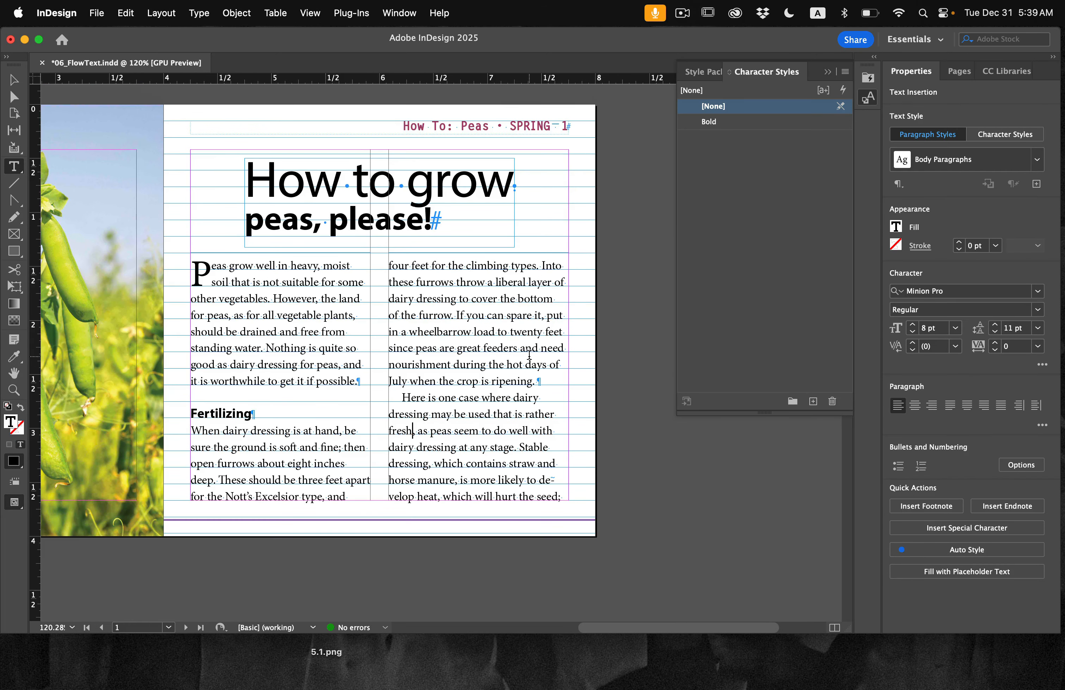
{"action": "key", "text": "super"}
{"action": "left_click", "coordinate": [310, 12]}
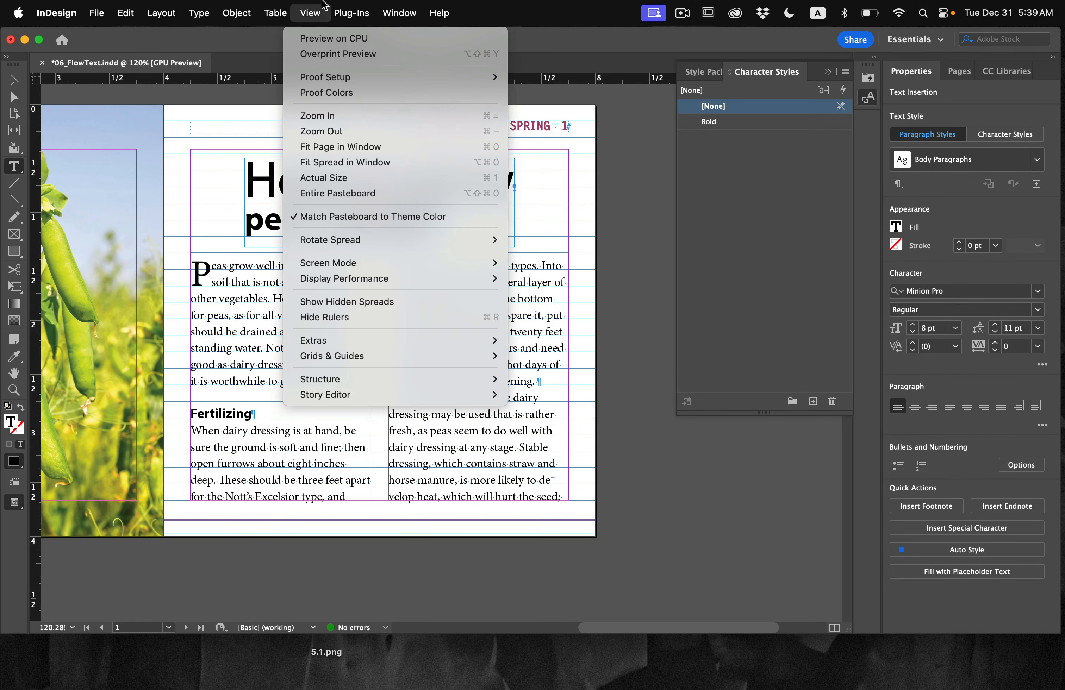
{"action": "mouse_move", "coordinate": [387, 356]}
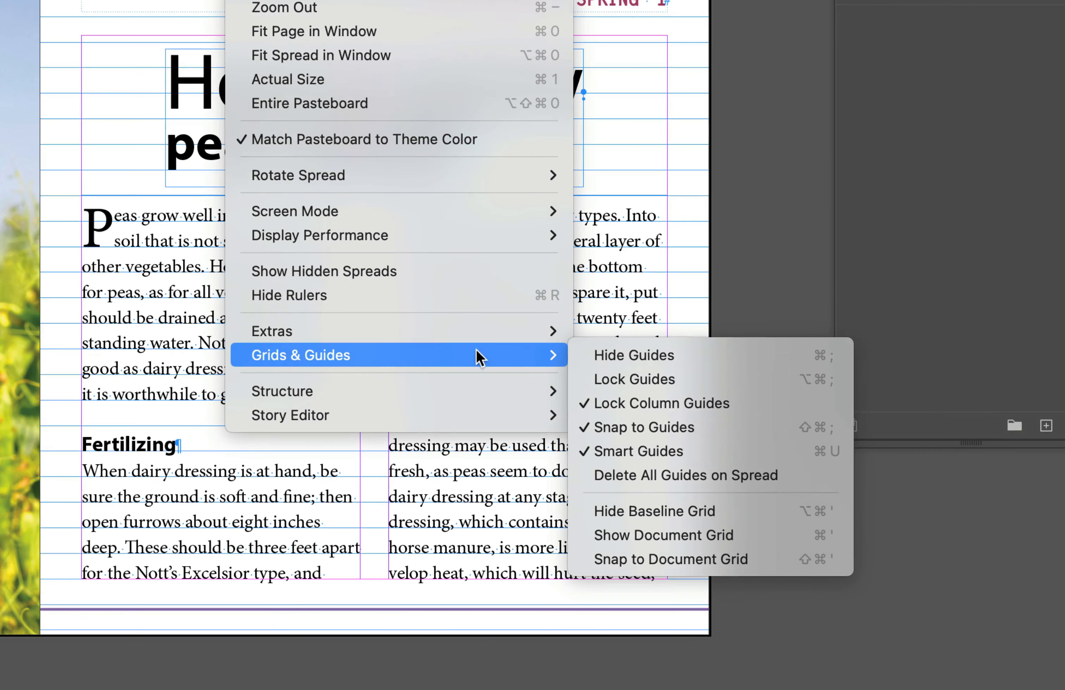
{"action": "left_click", "coordinate": [676, 511]}
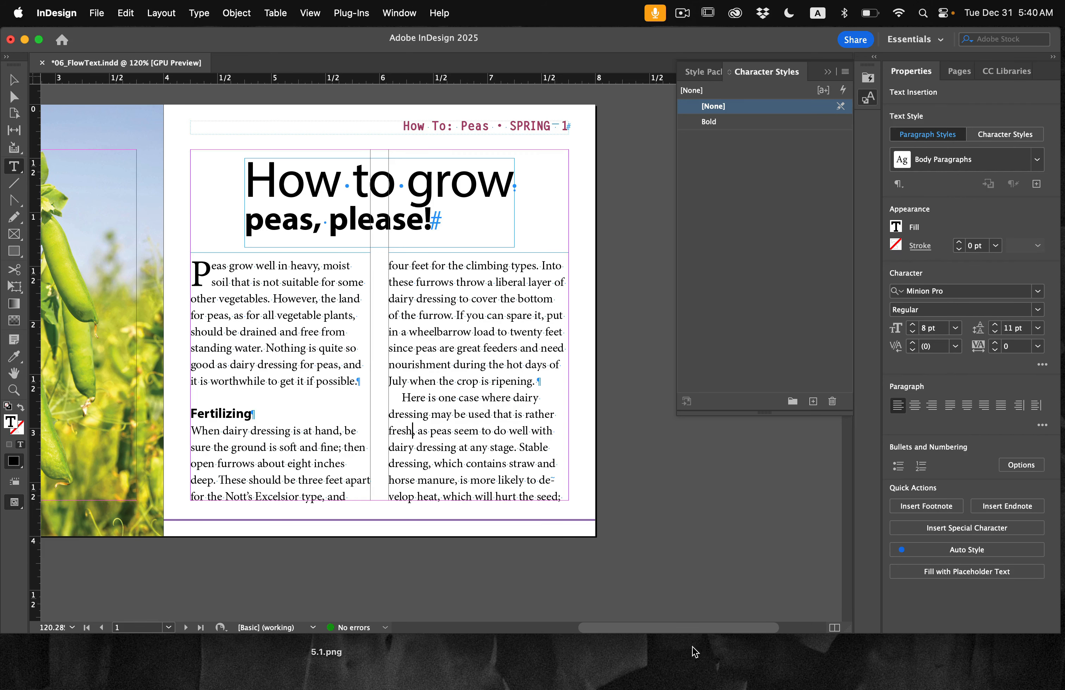
Step: Deselect everything and draw a text frame about 0.875 in wide and 0.21 in high below the second column on page 1
{"action": "scroll", "coordinate": [612, 525], "scroll_direction": "up", "scroll_amount": 5}
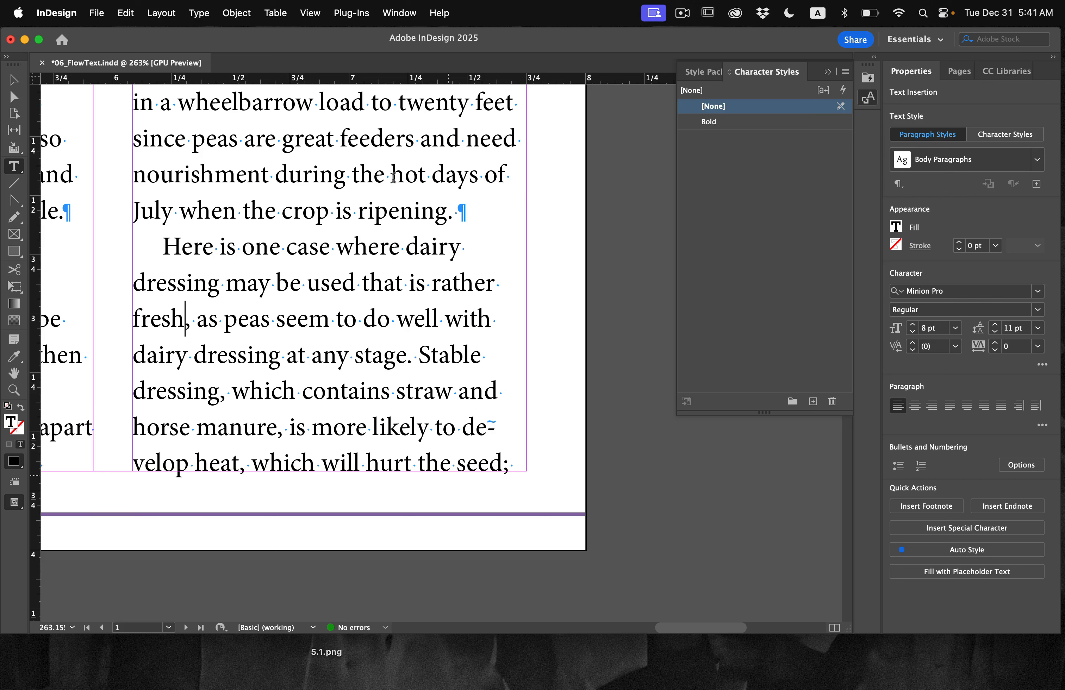
{"action": "left_click", "coordinate": [15, 83]}
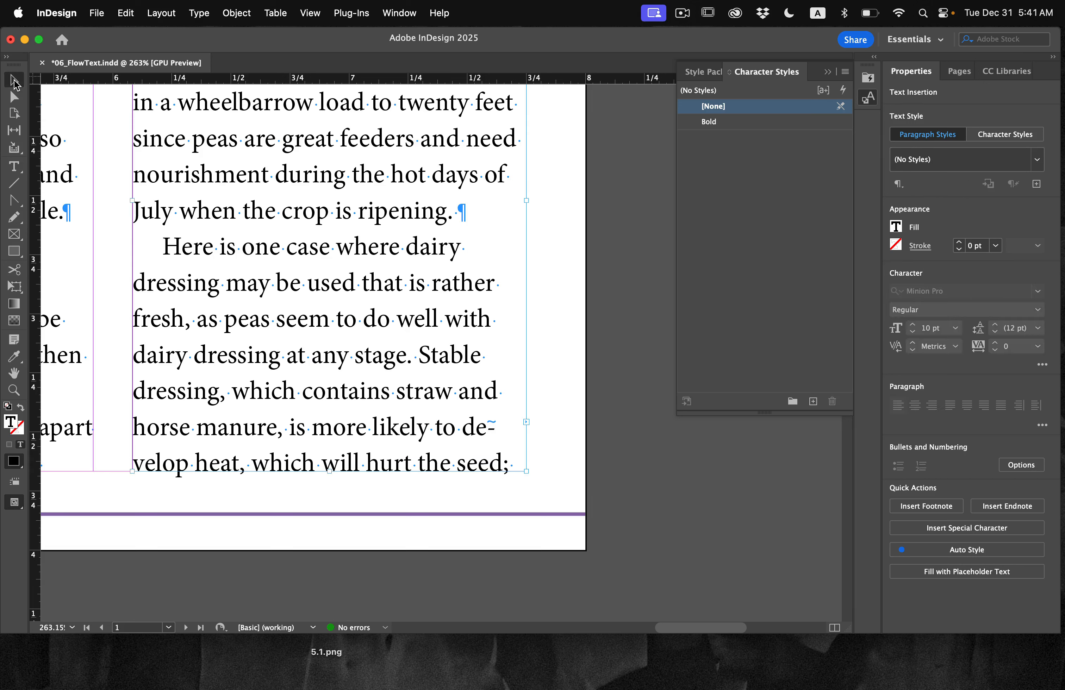
{"action": "left_click", "coordinate": [127, 8]}
{"action": "left_click", "coordinate": [168, 259]}
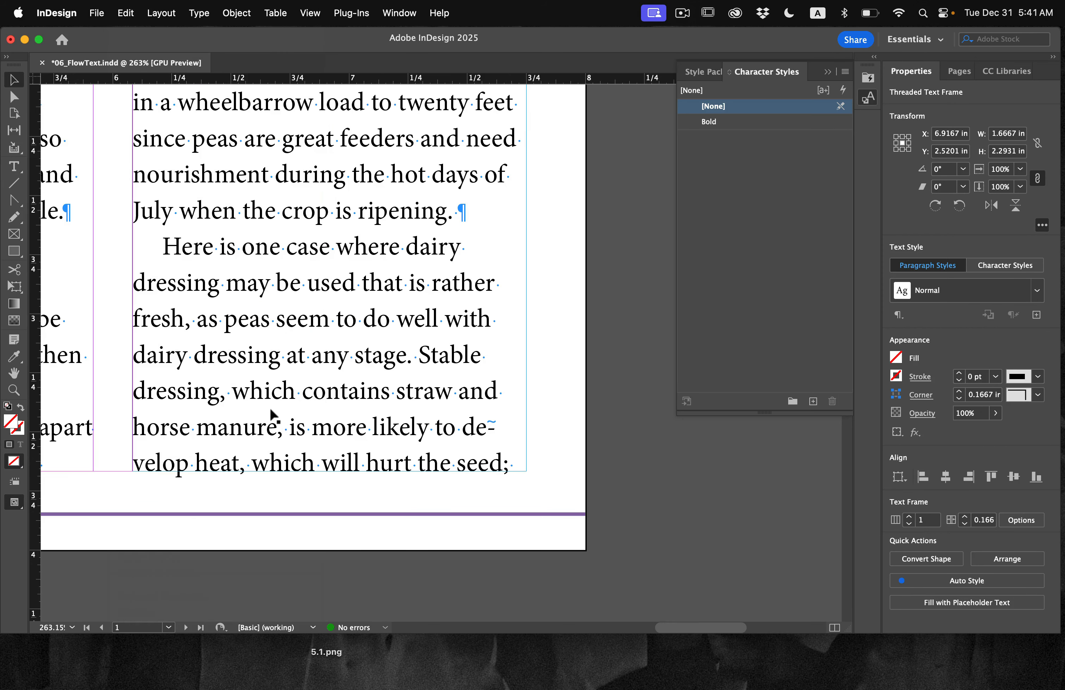
{"action": "left_click", "coordinate": [16, 176]}
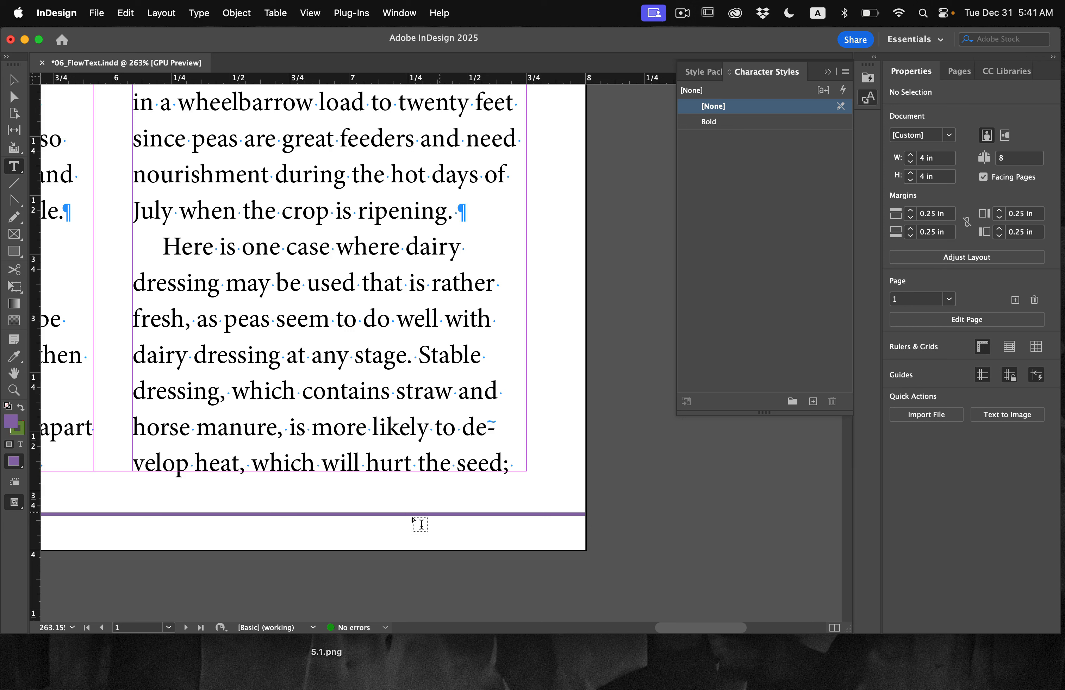
{"action": "left_click_drag", "start_coordinate": [320, 472], "coordinate": [527, 519]}
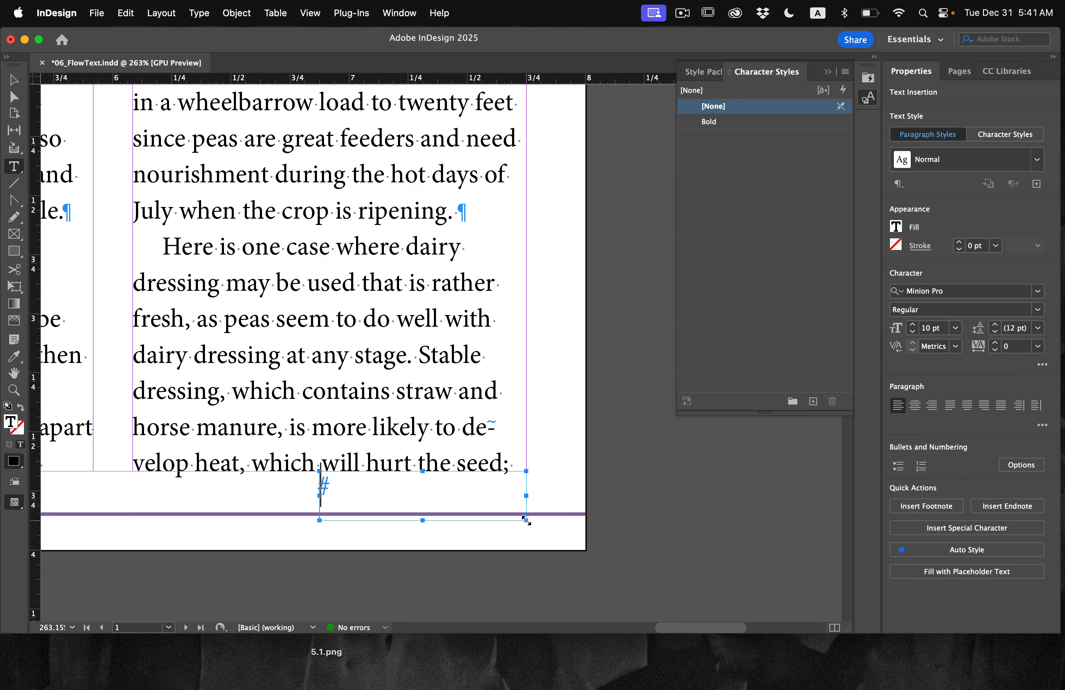
Step: Select the small new frame below the second column and set its transform reference point to the upper-left corner
{"action": "key", "text": "super+shift+a"}
{"action": "key", "text": "v"}
{"action": "left_click", "coordinate": [401, 479]}
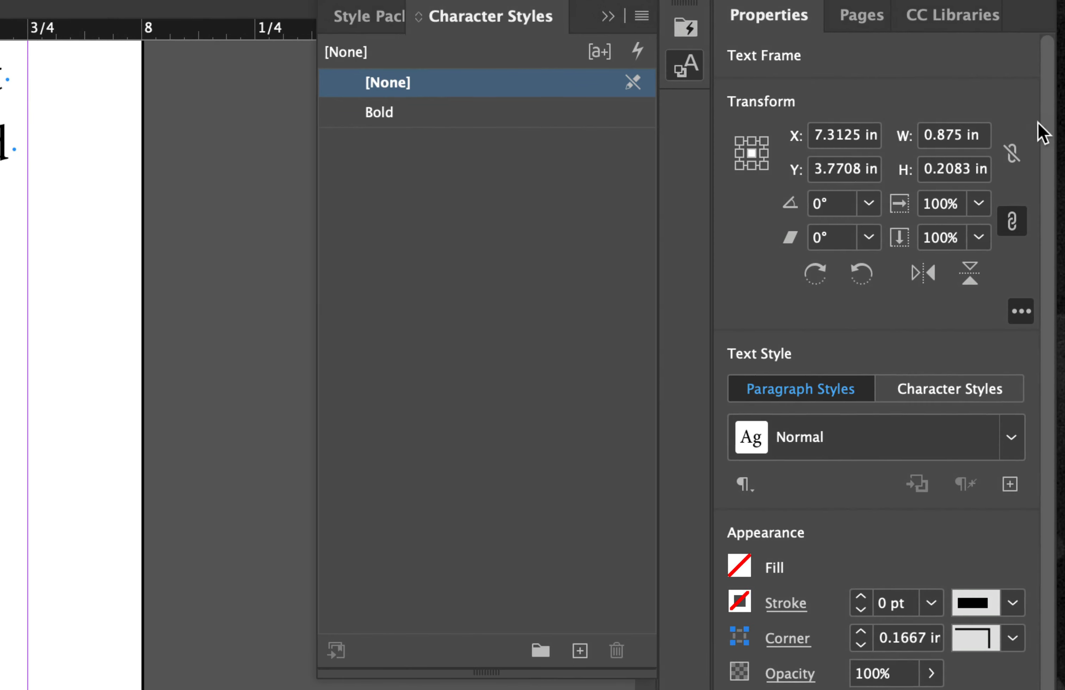
{"action": "left_click", "coordinate": [741, 141]}
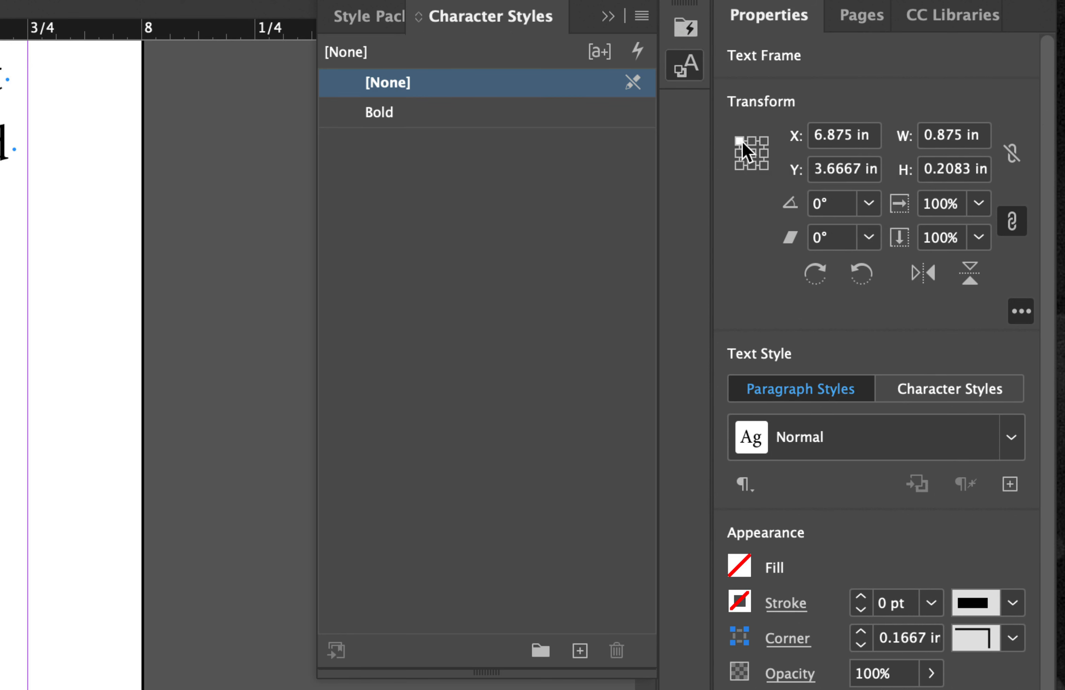
Step: Resize the small text frame to 1.7 in wide and 0.25 in high and move it left to the page's right edge
{"action": "double_click", "coordinate": [945, 134]}
{"action": "type", "text": "1."}
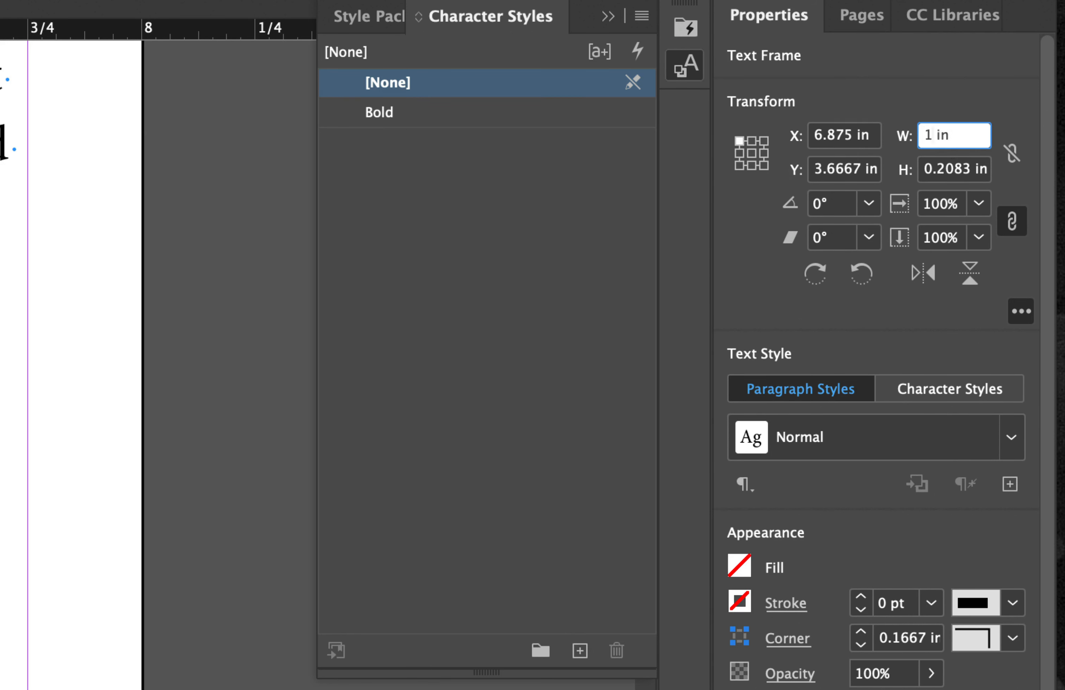
{"action": "type", "text": "7"}
{"action": "key", "text": "Tab"}
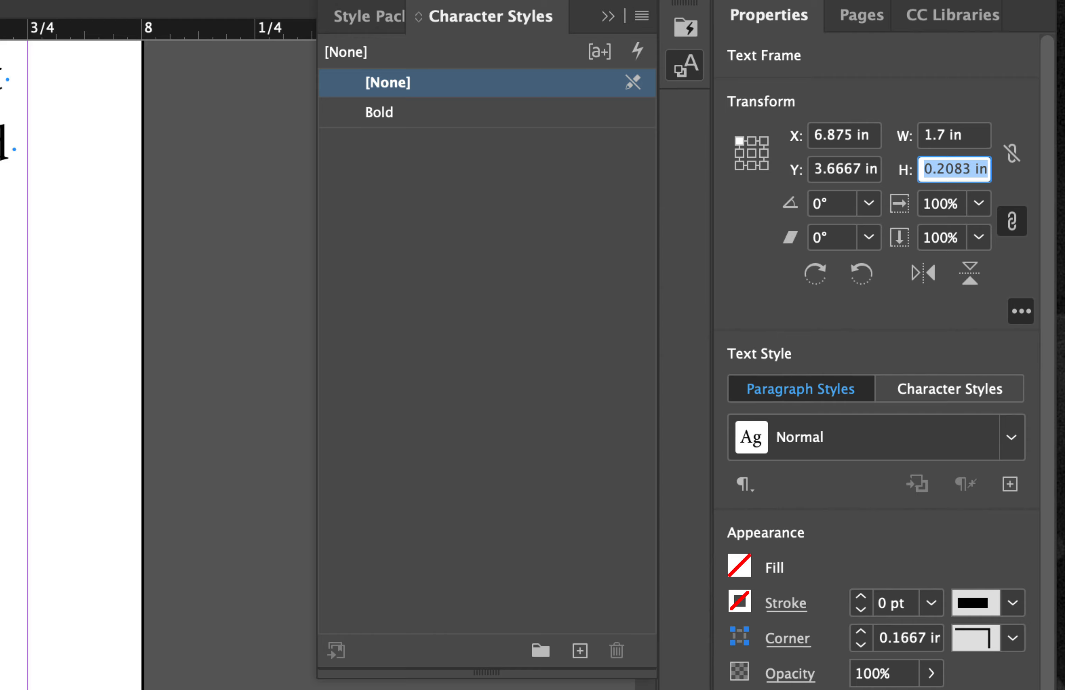
{"action": "key", "text": "BackSpace"}
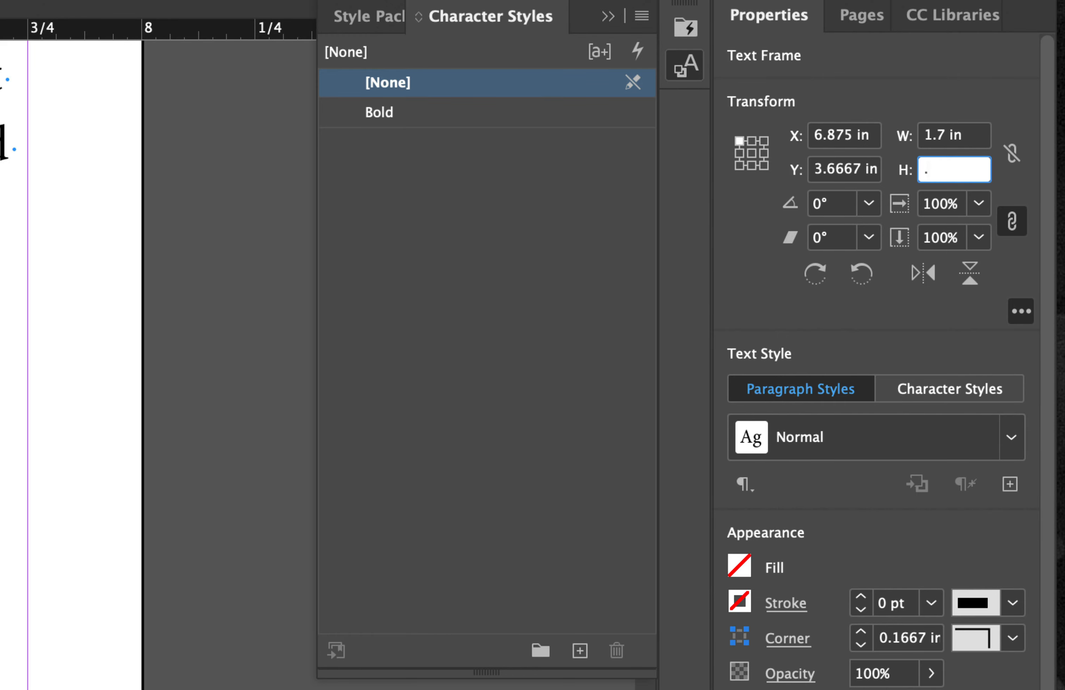
{"action": "type", "text": ".25"}
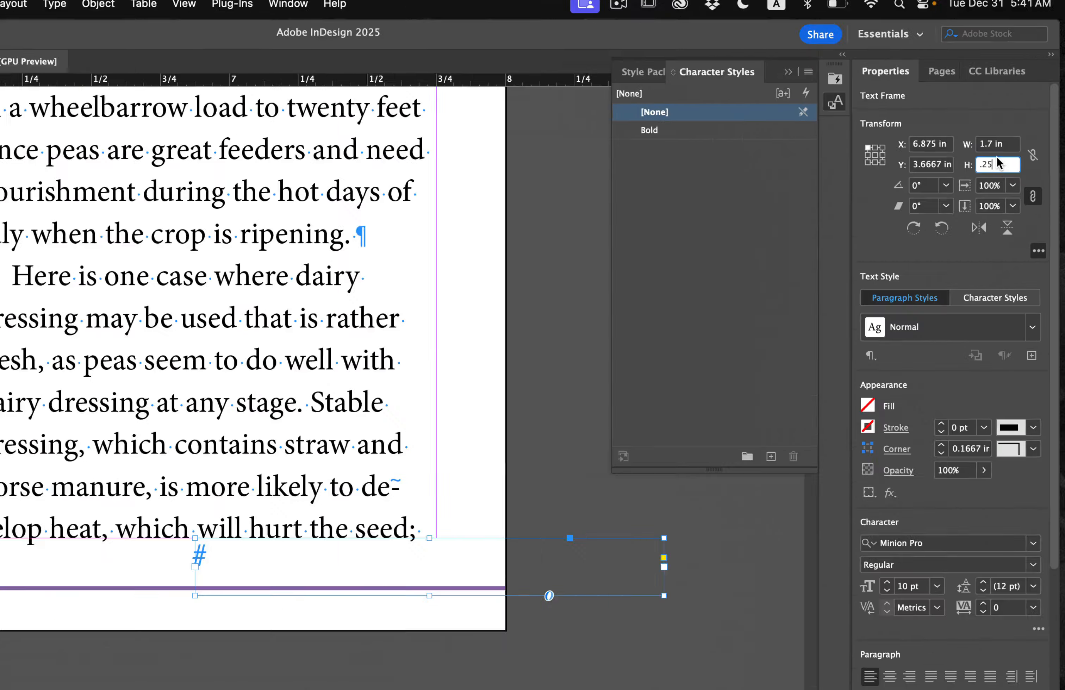
{"action": "key", "text": "Return"}
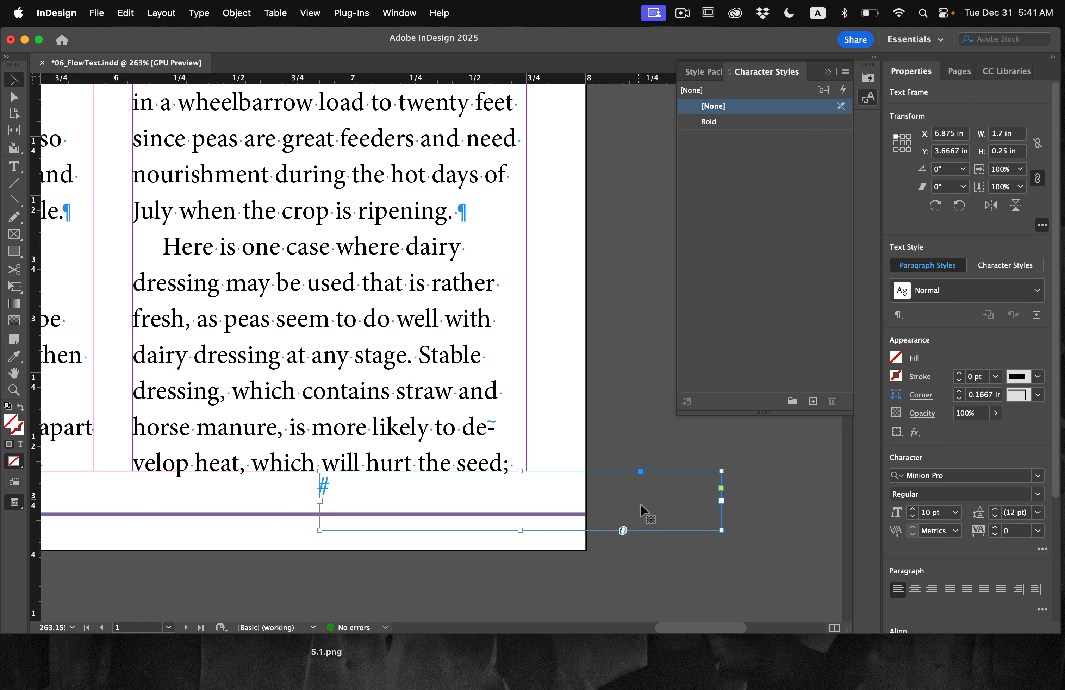
{"action": "left_click_drag", "start_coordinate": [641, 504], "coordinate": [448, 506]}
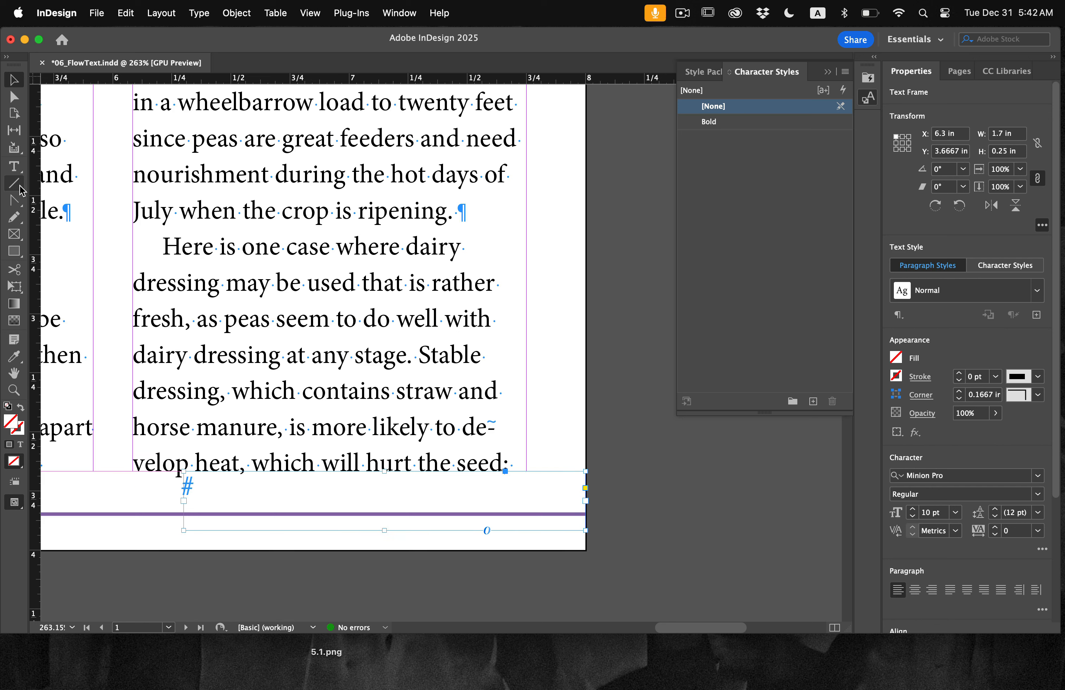
Step: Enter the text "Peas continued on " with a trailing space in the small frame below the second column
{"action": "left_click", "coordinate": [15, 167]}
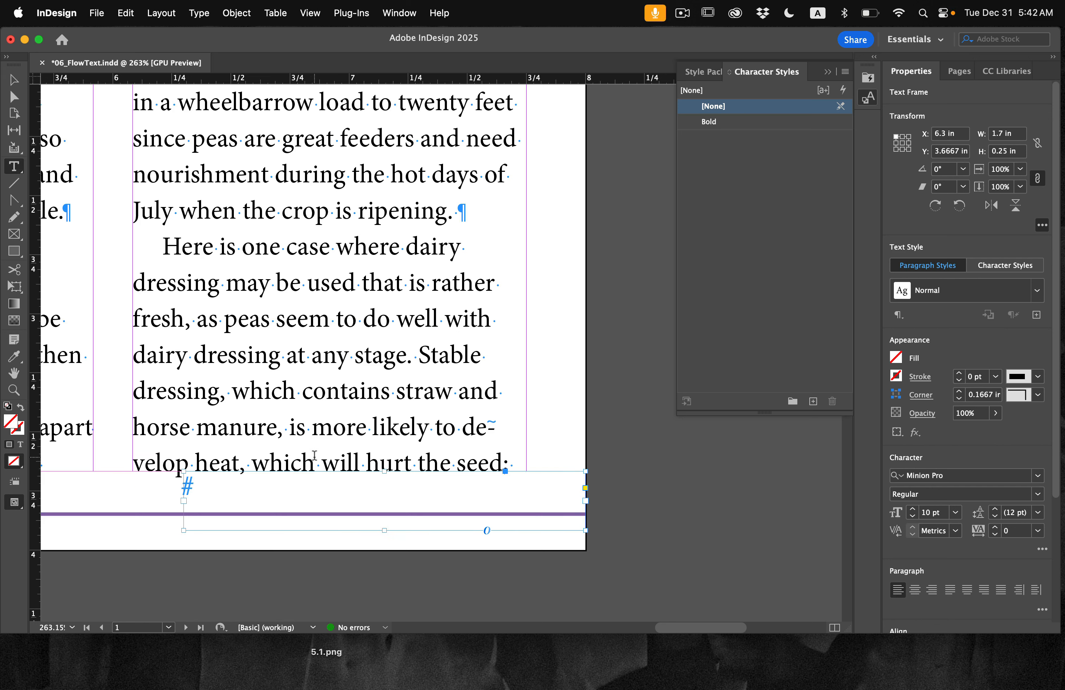
{"action": "left_click", "coordinate": [286, 490]}
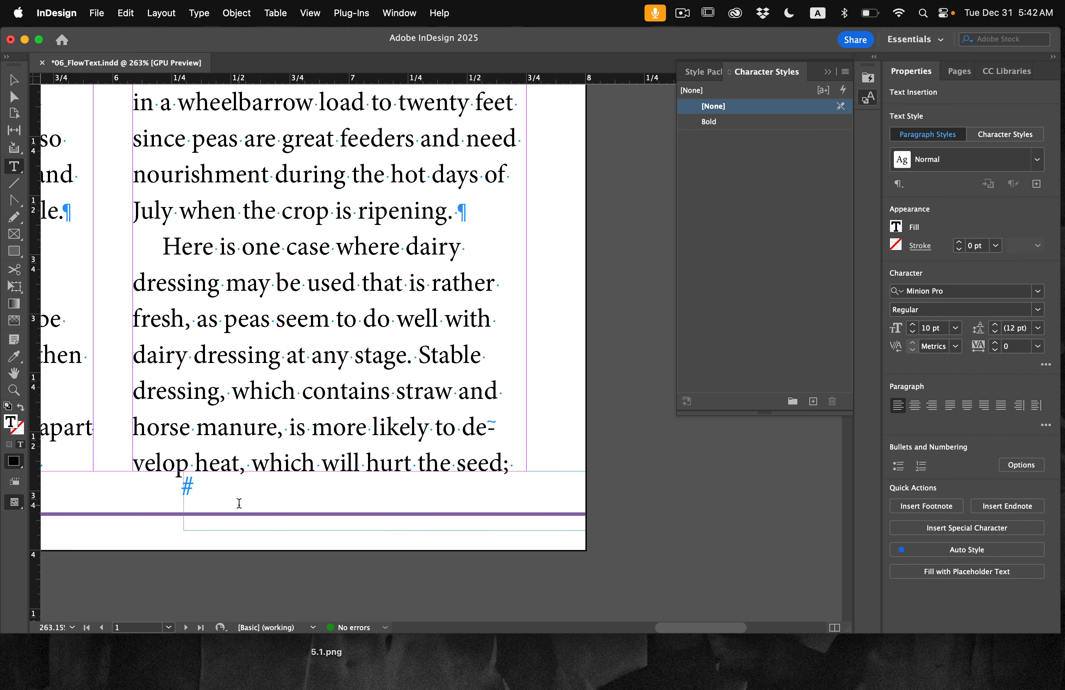
{"action": "type", "text": "Peas "}
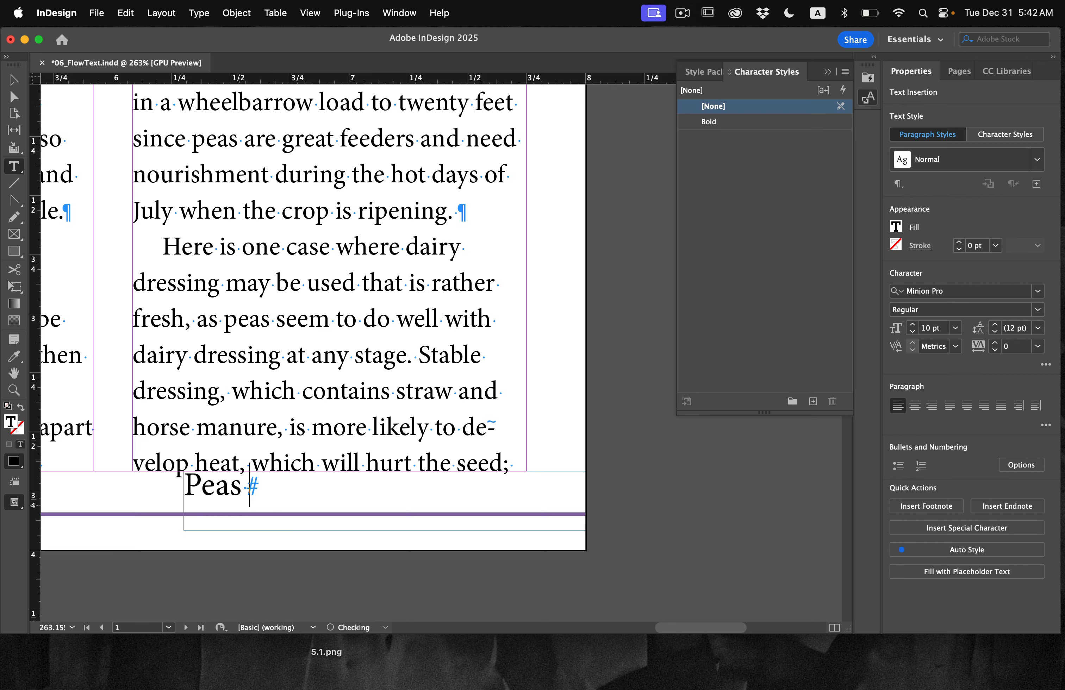
{"action": "type", "text": "continued on"}
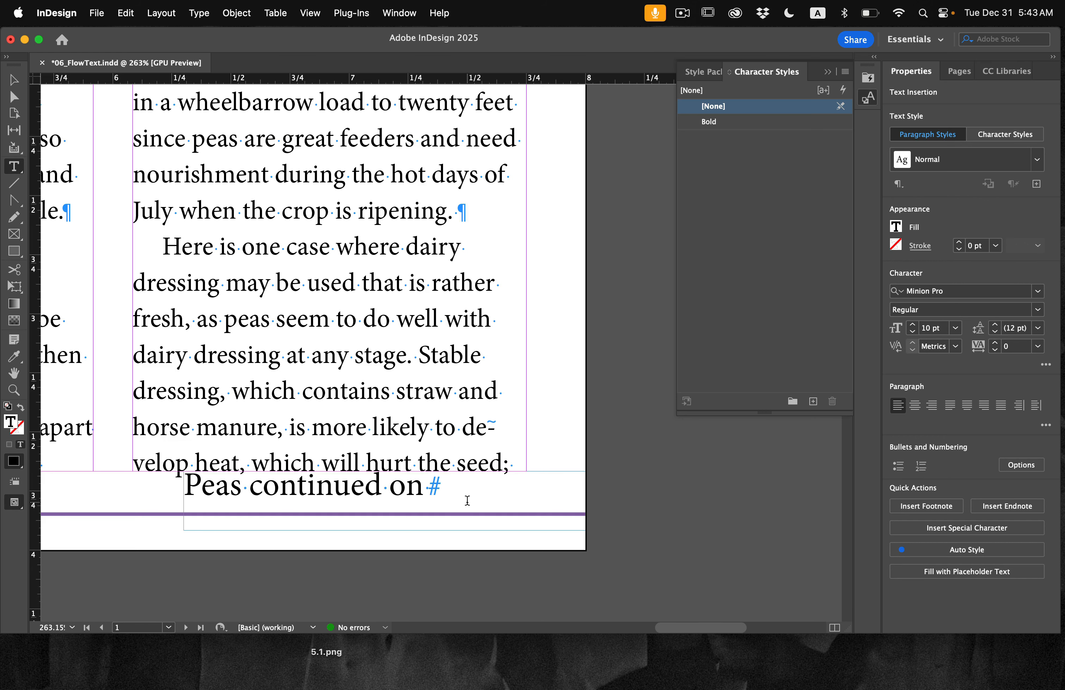
Step: Insert a Next Page Number marker after "Peas continued on"
{"action": "left_click", "coordinate": [126, 13]}
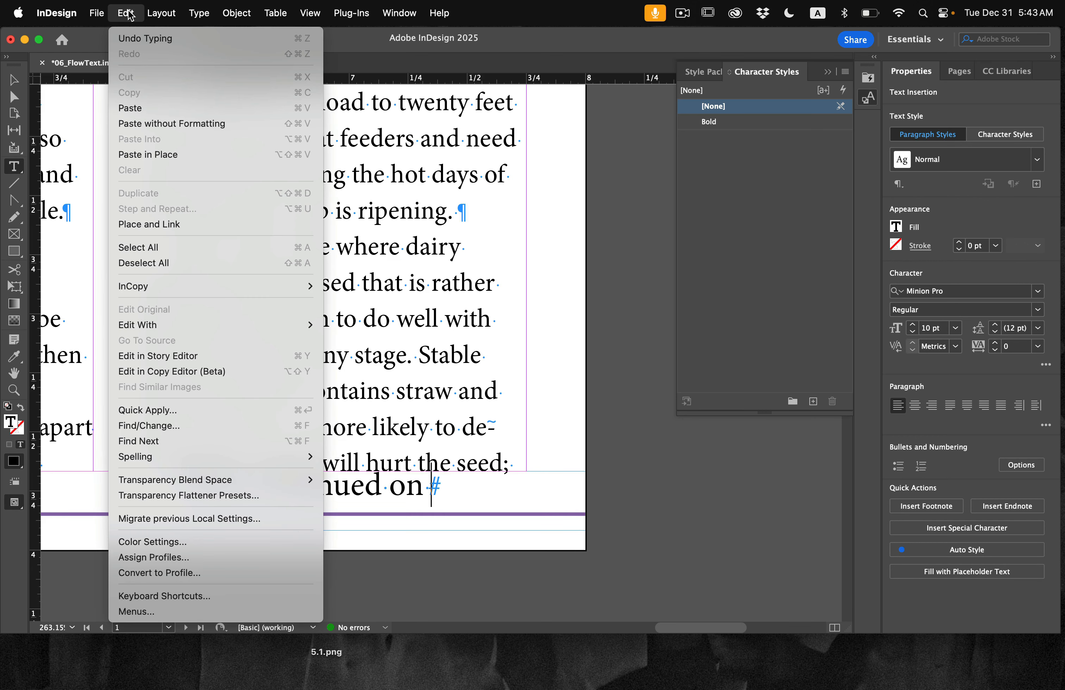
{"action": "mouse_move", "coordinate": [206, 7]}
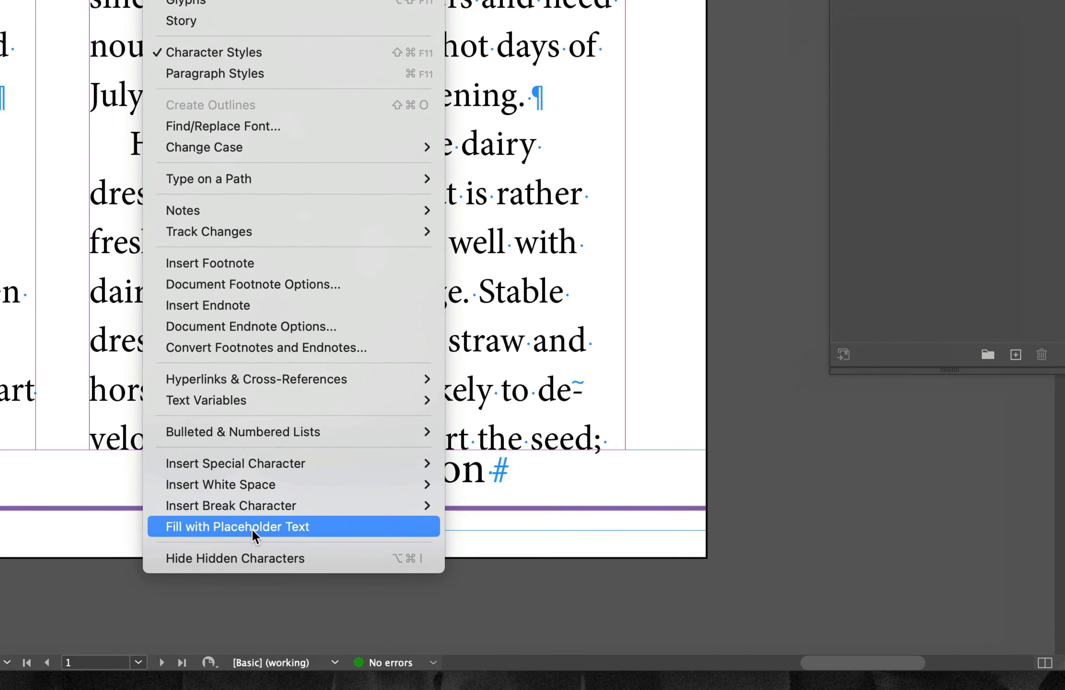
{"action": "mouse_move", "coordinate": [259, 460]}
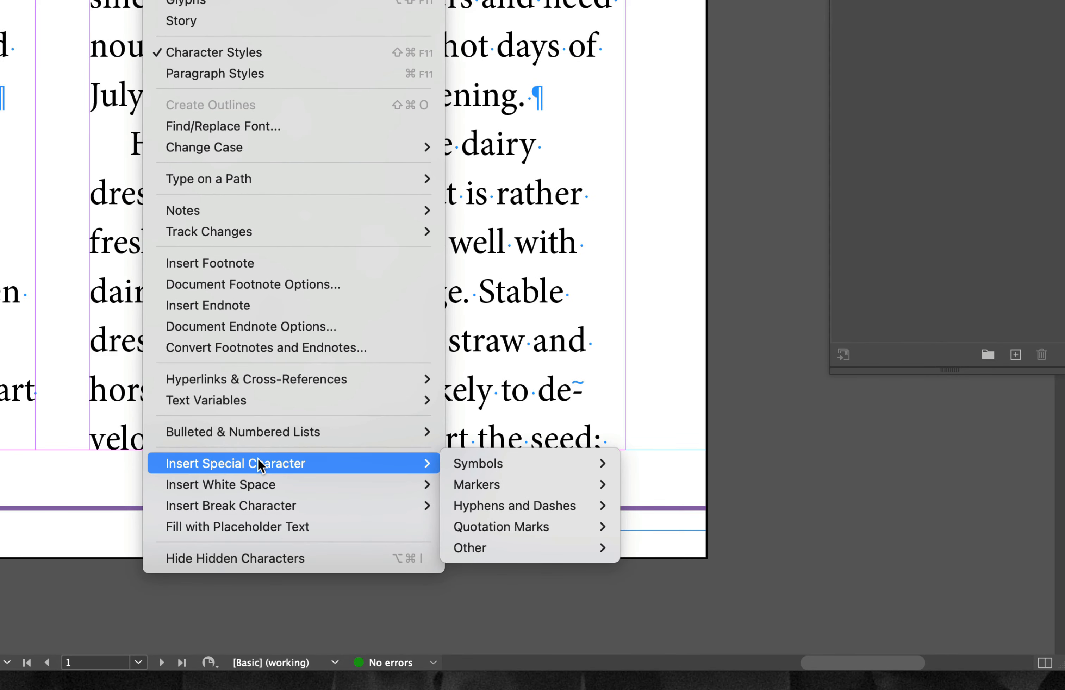
{"action": "mouse_move", "coordinate": [506, 498]}
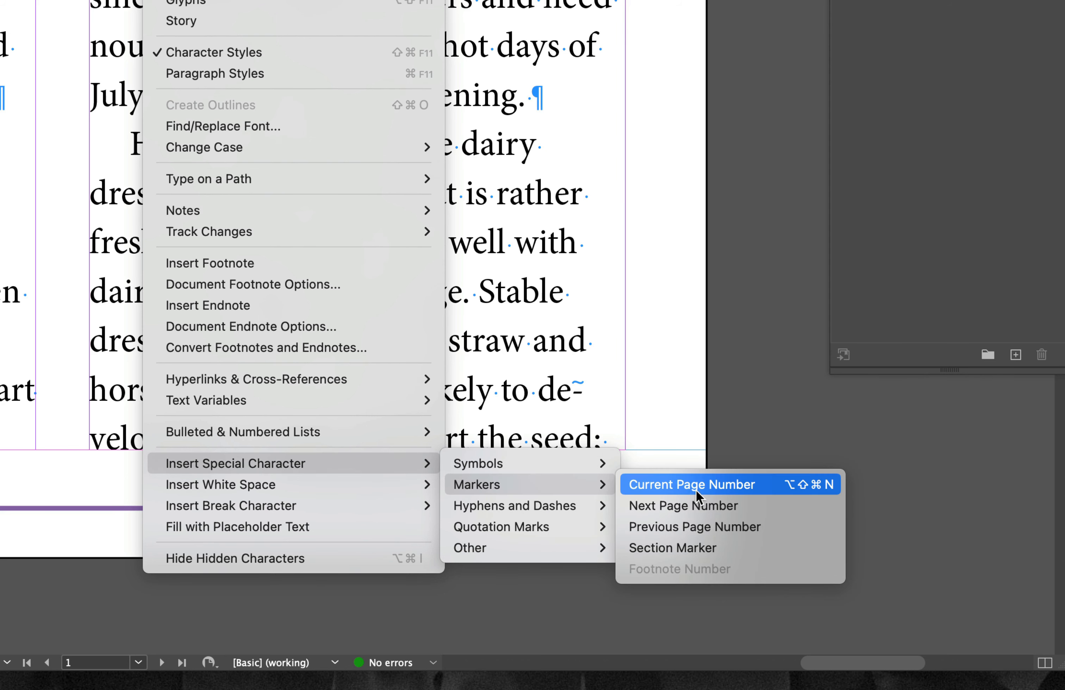
{"action": "left_click", "coordinate": [717, 505]}
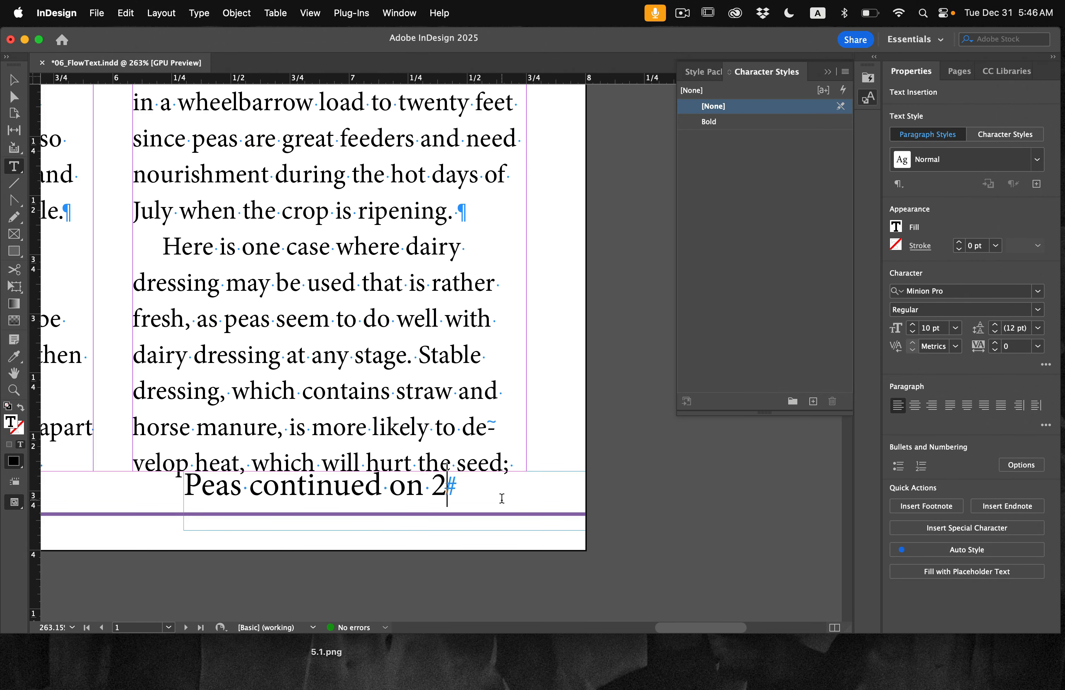
Step: Apply the Continued From/To Line paragraph style to the whole "Peas continued on" line
{"action": "triple_click", "coordinate": [502, 499]}
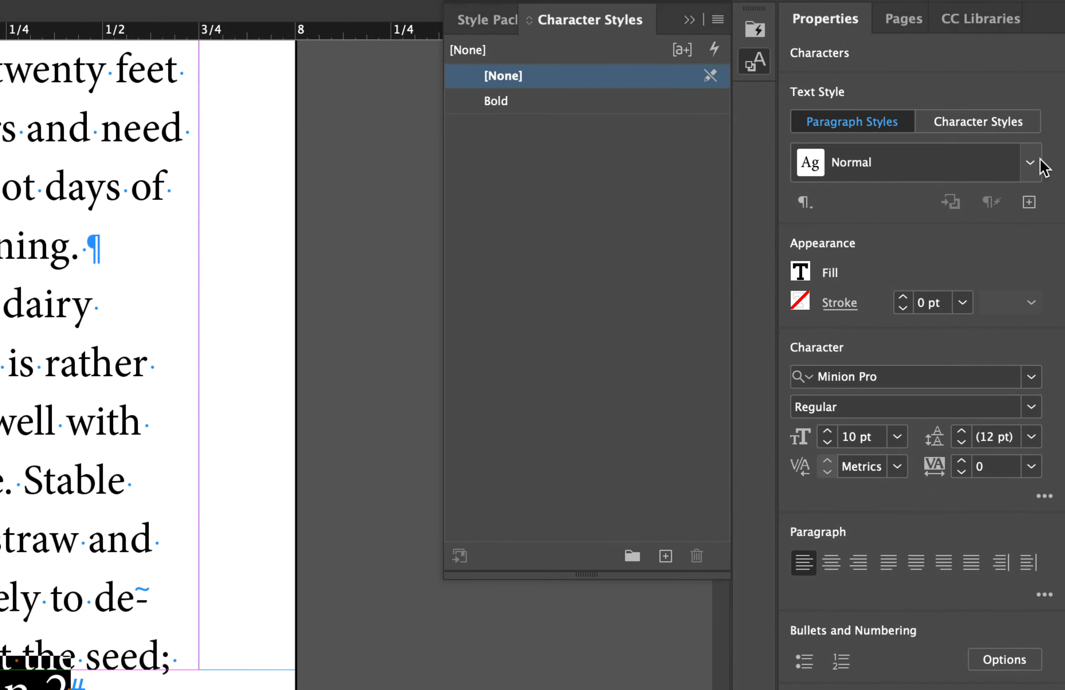
{"action": "left_click", "coordinate": [1040, 160]}
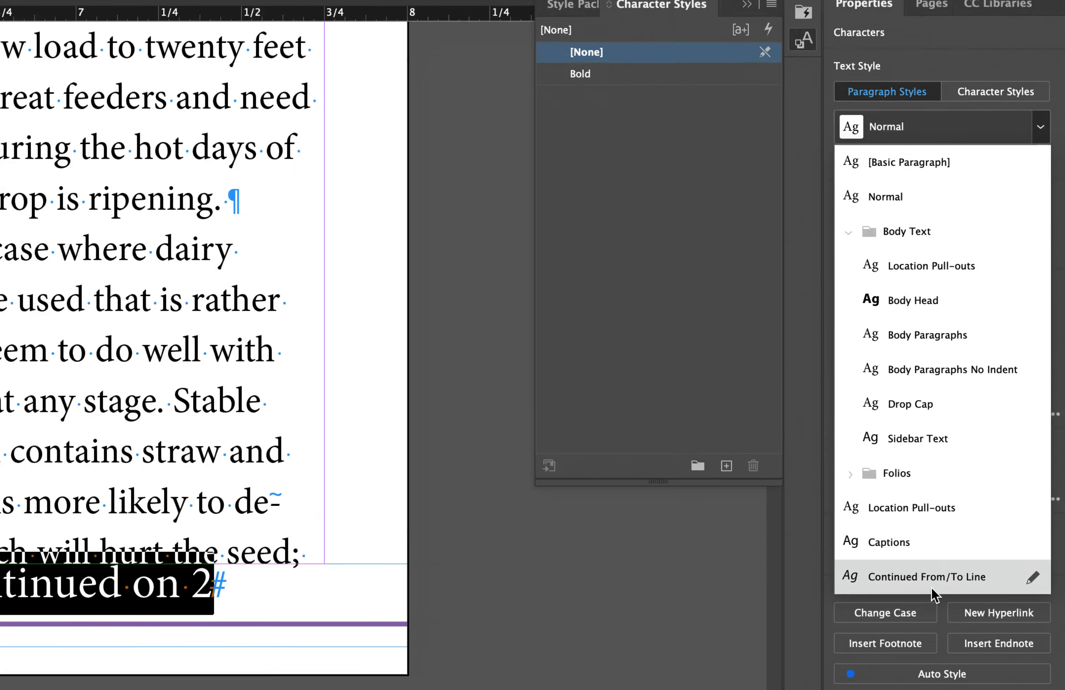
{"action": "left_click", "coordinate": [939, 579]}
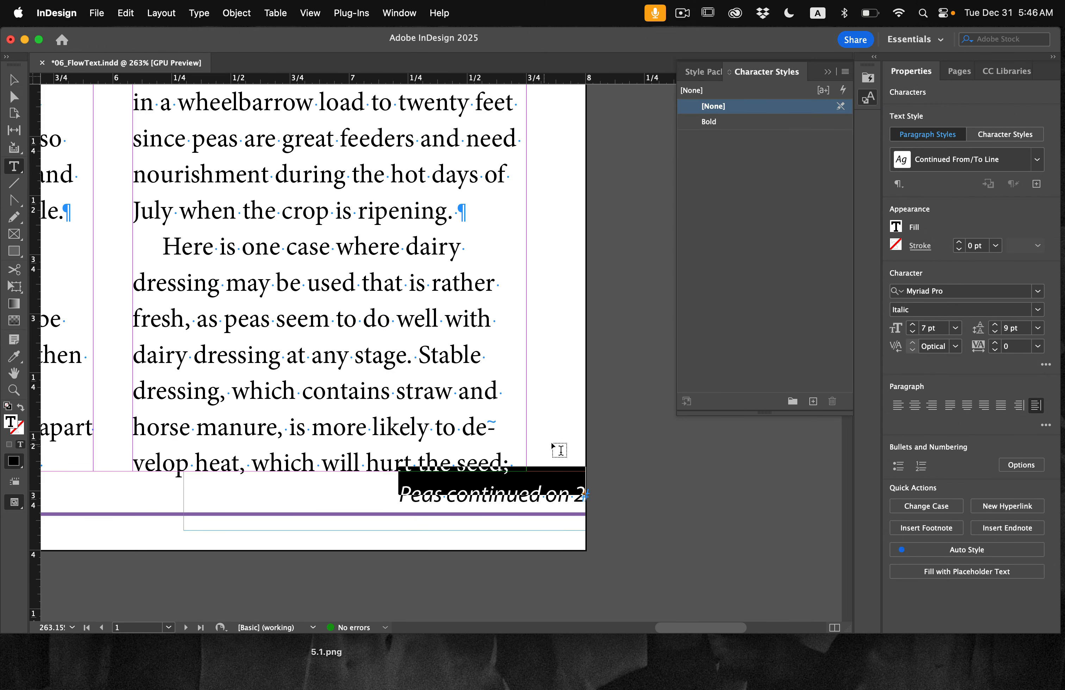
Step: Move the jump line frame left to line up with the second column's right edge, deselect it and save the document
{"action": "left_click", "coordinate": [13, 80]}
{"action": "left_click_drag", "start_coordinate": [554, 503], "coordinate": [495, 506]}
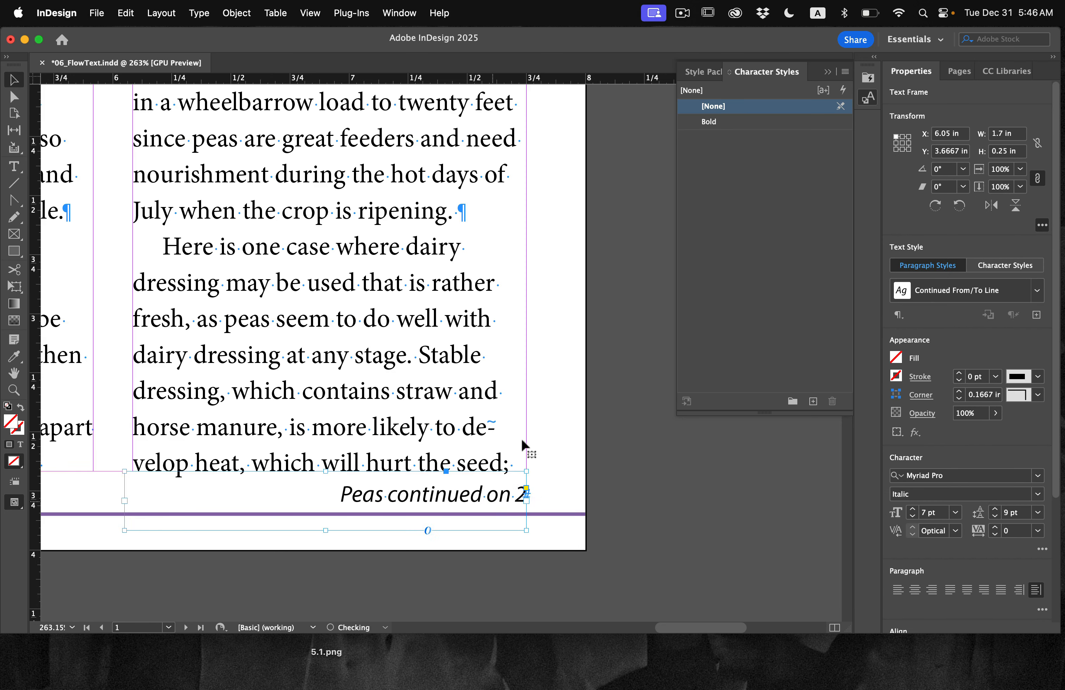
{"action": "left_click", "coordinate": [655, 501]}
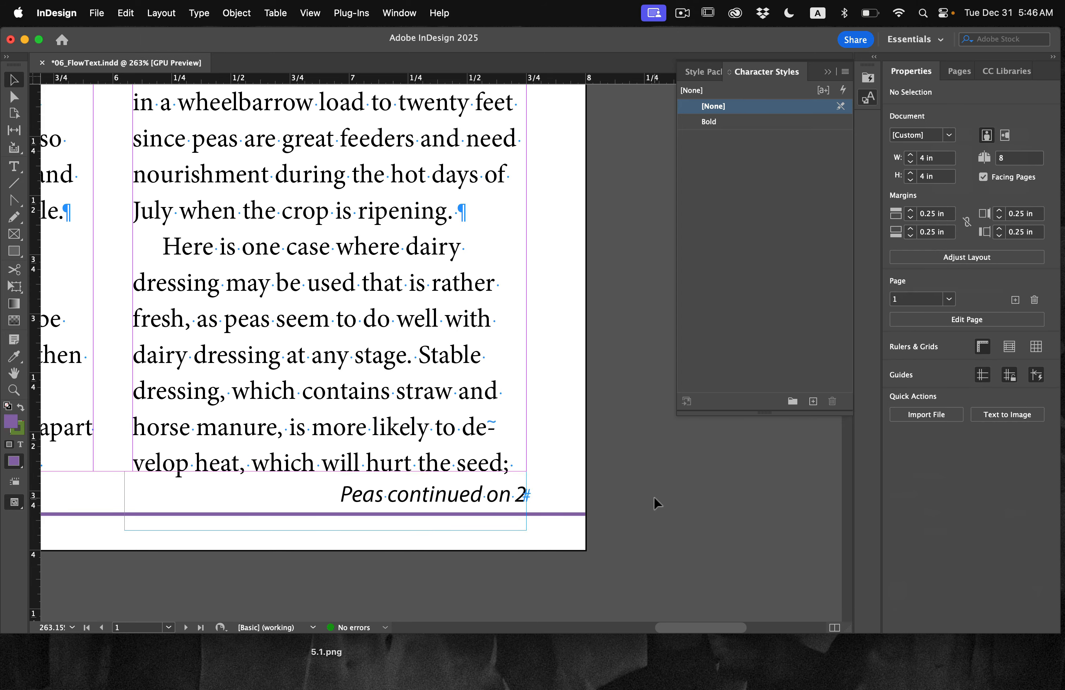
{"action": "key", "text": "super+s"}
Step: Fit the page to the window and look through the flowed article from page 1 to its end on page 6
{"action": "key", "text": "super+0"}
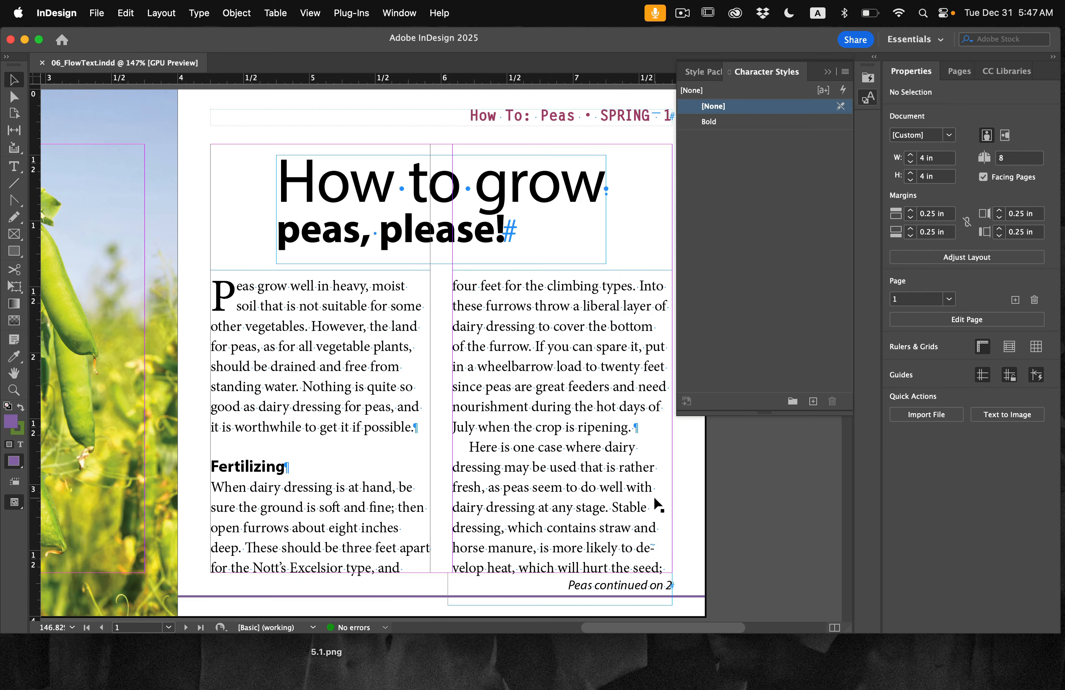
{"action": "scroll", "coordinate": [654, 498], "scroll_direction": "down", "scroll_amount": 2}
{"action": "scroll", "coordinate": [654, 499], "scroll_direction": "down", "scroll_amount": 8}
{"action": "scroll", "coordinate": [655, 502], "scroll_direction": "down", "scroll_amount": 10}
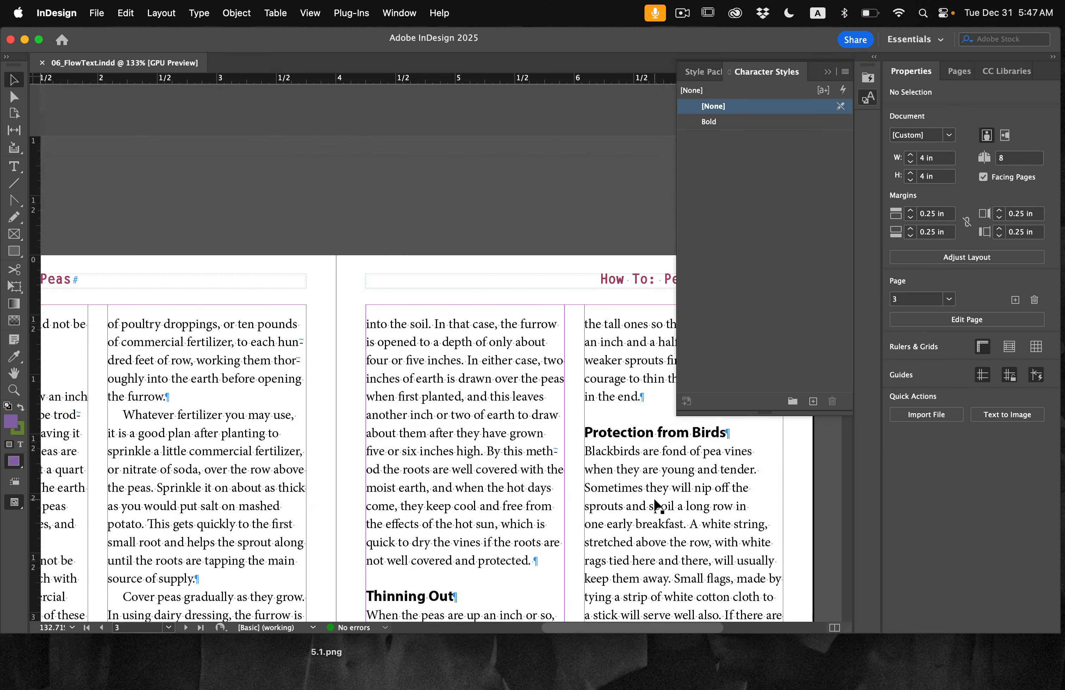
{"action": "scroll", "coordinate": [654, 502], "scroll_direction": "down", "scroll_amount": 15}
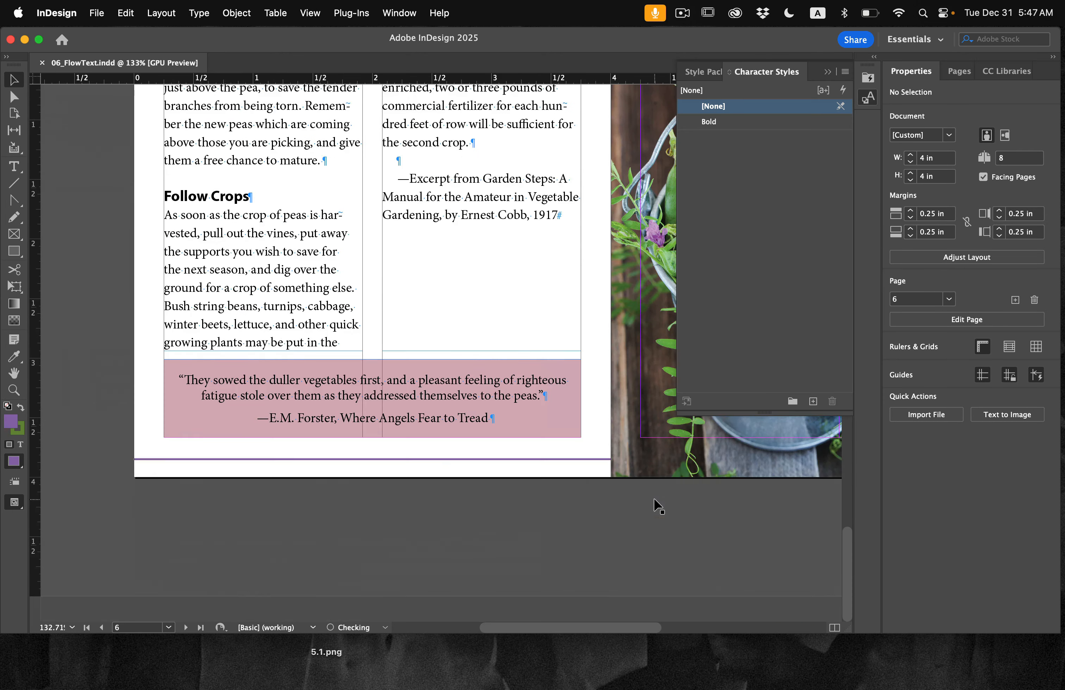
{"action": "scroll", "coordinate": [532, 482], "scroll_direction": "up", "scroll_amount": 3}
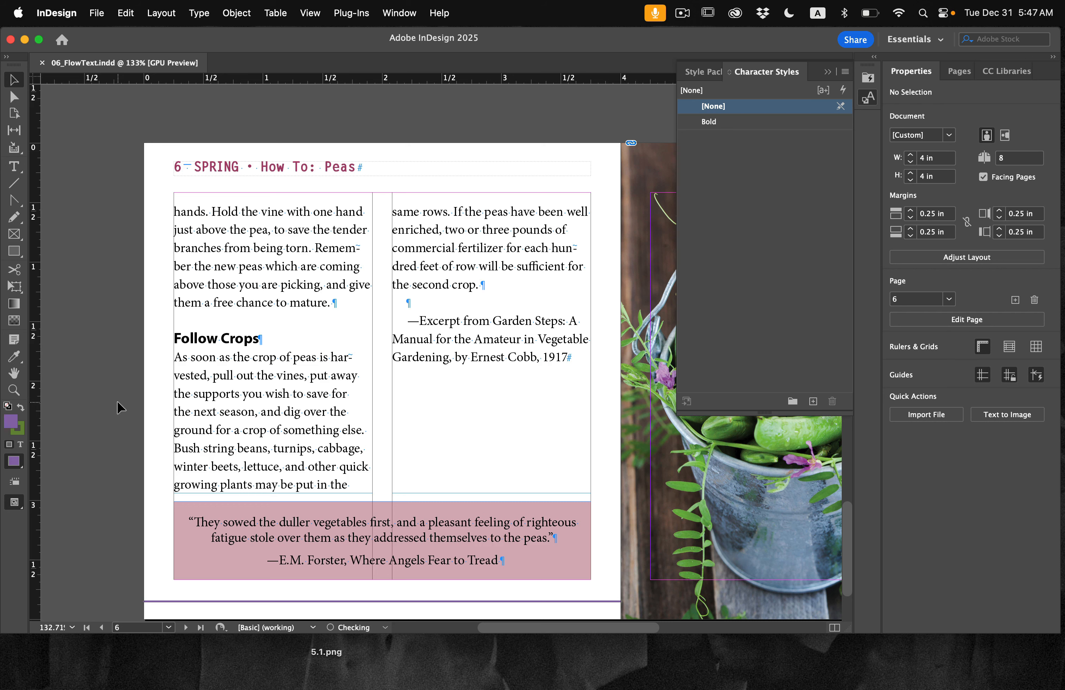
{"action": "left_click", "coordinate": [96, 14]}
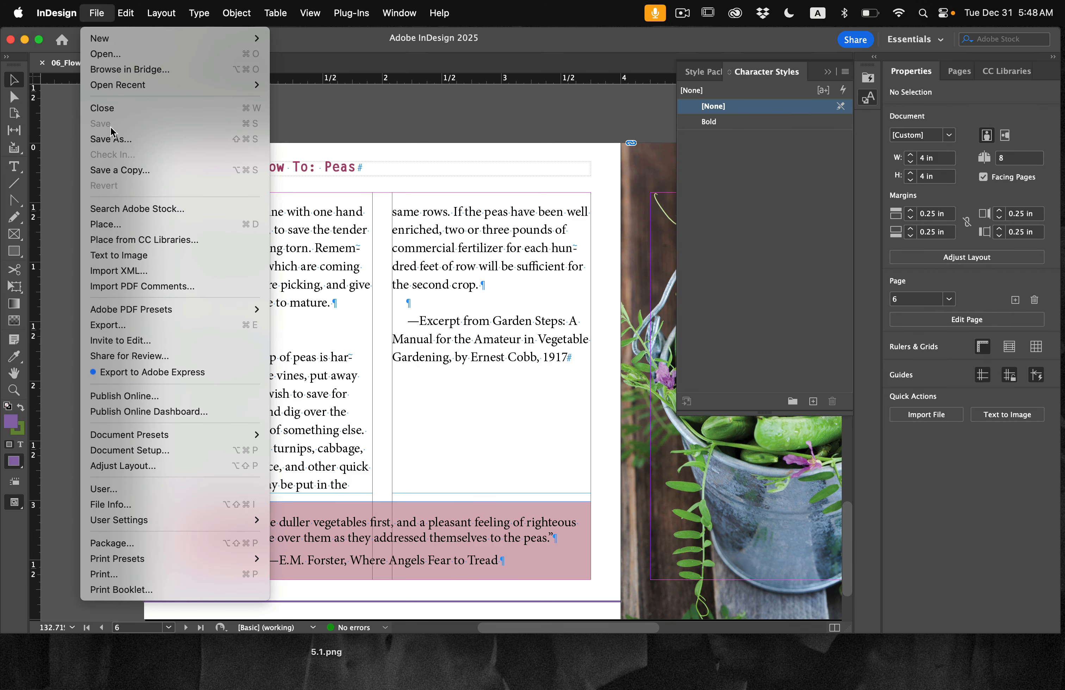
{"action": "left_click", "coordinate": [102, 20]}
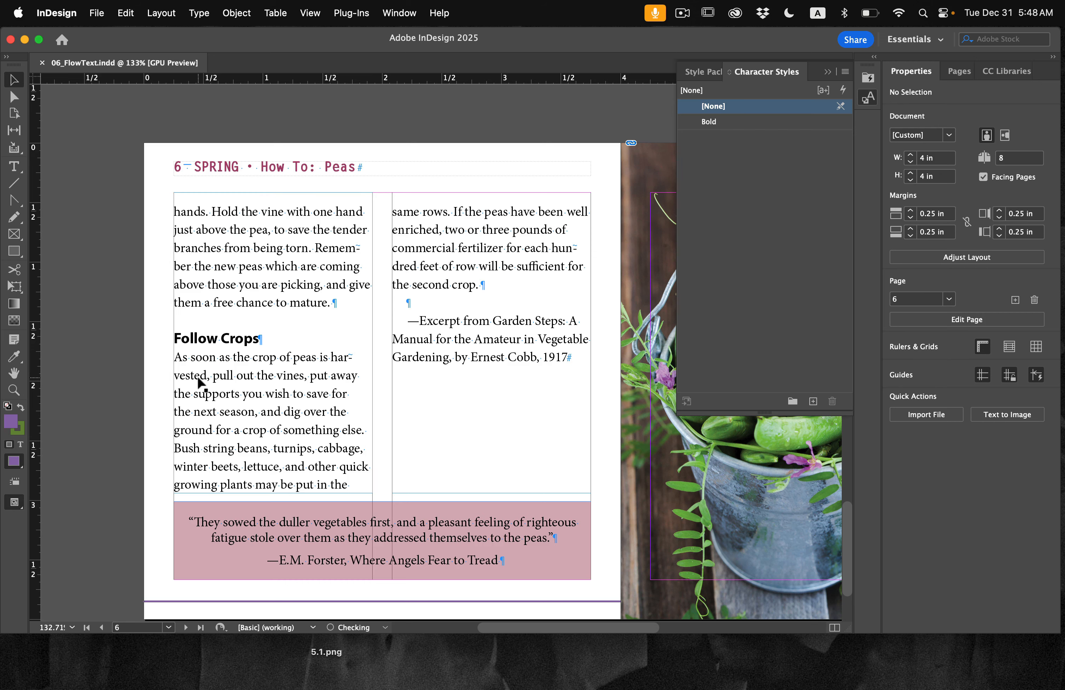
Step: Switch to Preview mode and review the finished layout from page 6 back to page 1
{"action": "key", "text": "w"}
{"action": "scroll", "coordinate": [303, 332], "scroll_direction": "up", "scroll_amount": 15}
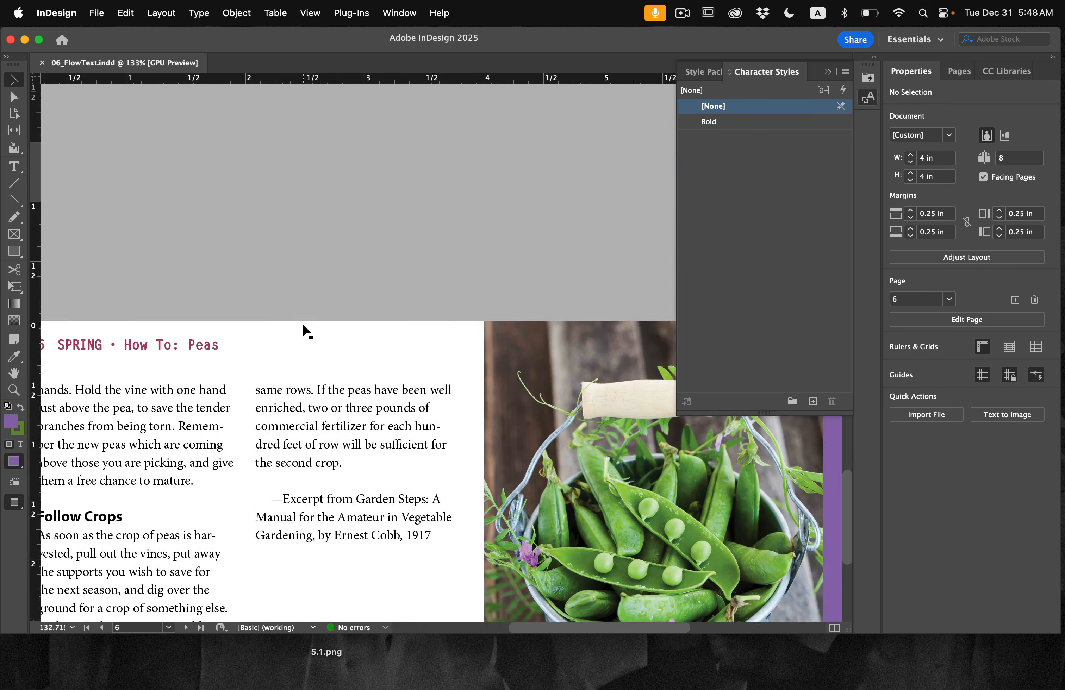
{"action": "scroll", "coordinate": [303, 325], "scroll_direction": "up", "scroll_amount": 10}
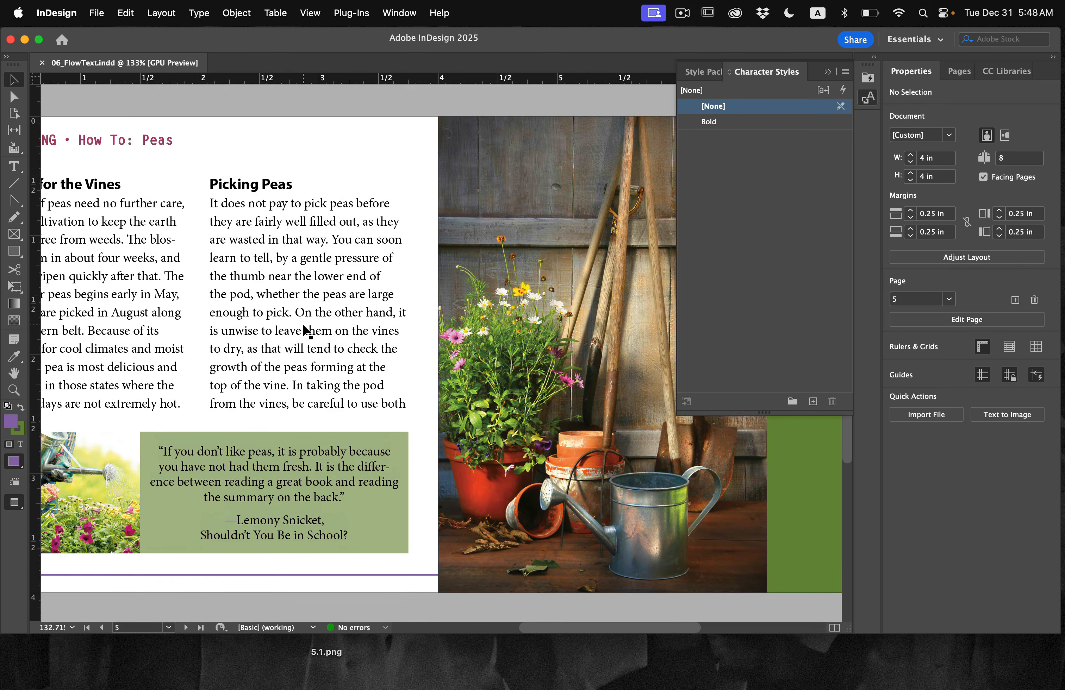
{"action": "scroll", "coordinate": [305, 330], "scroll_direction": "up", "scroll_amount": 20}
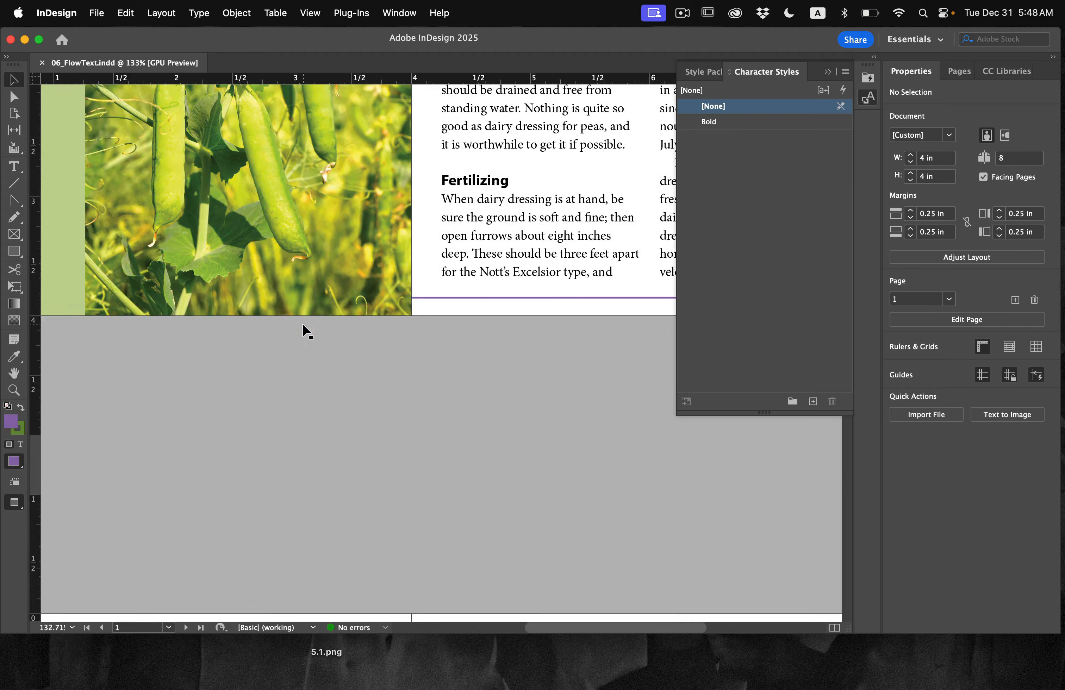